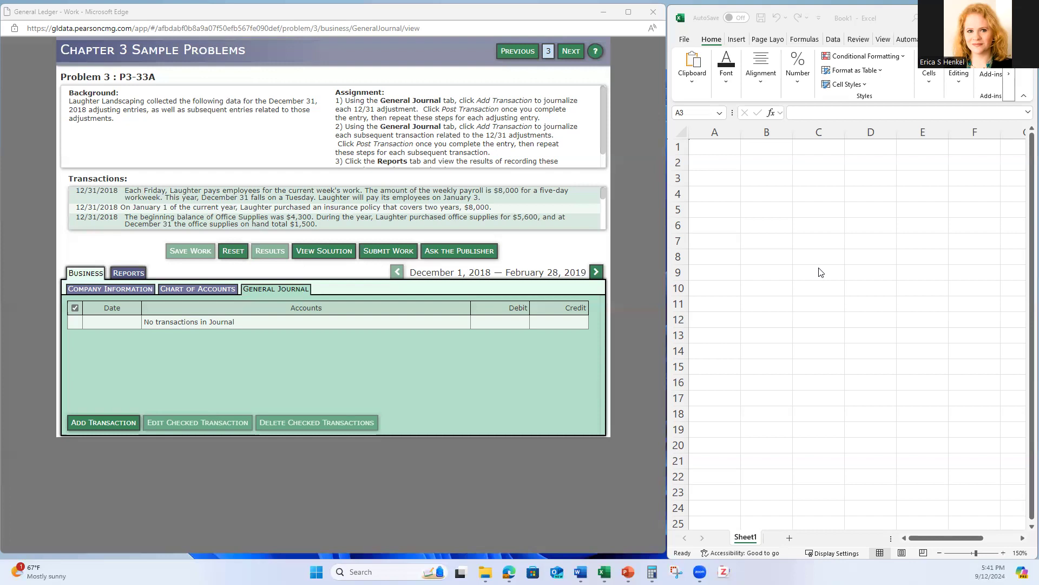
Step: Review the transaction report, company information and chart of accounts for Laughter Landscaping, and return to the general journal
click(252, 377)
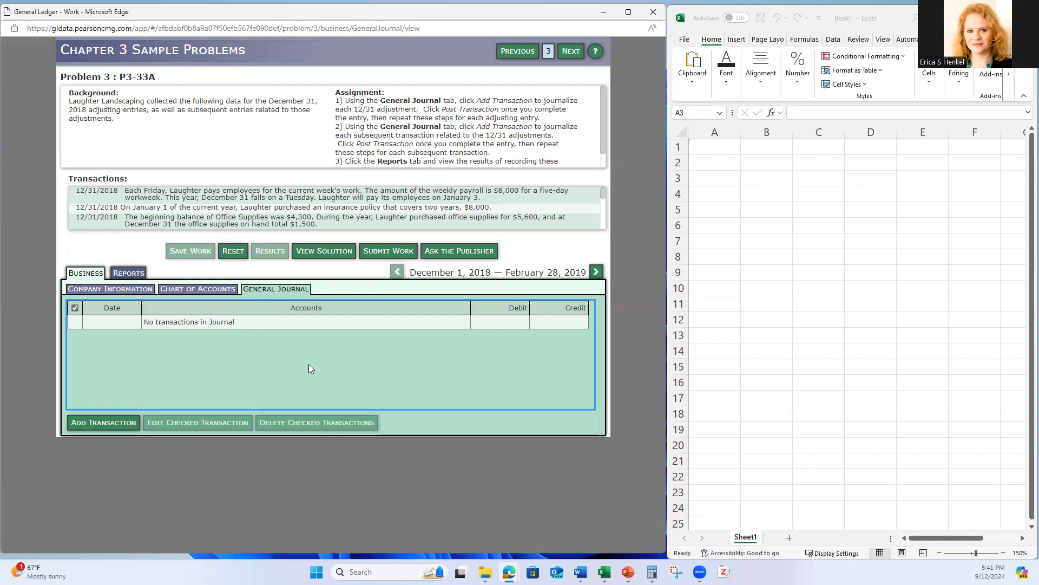
click(130, 273)
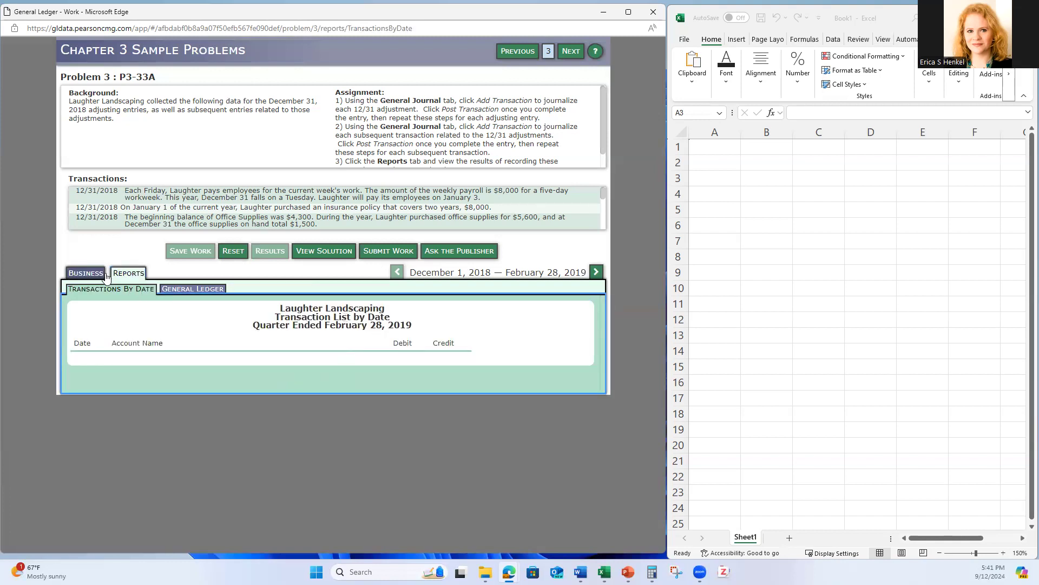
click(88, 274)
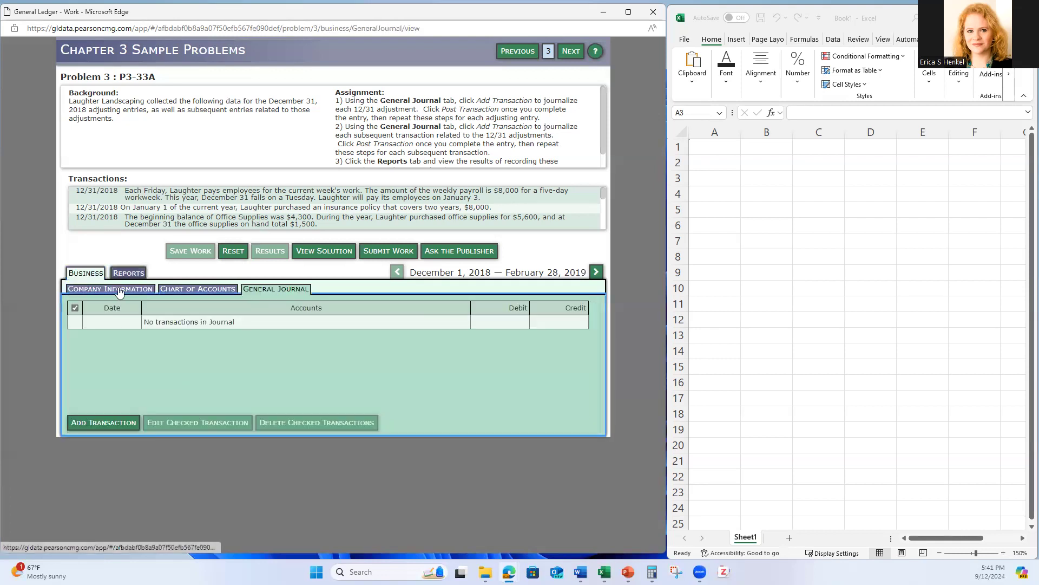
click(105, 292)
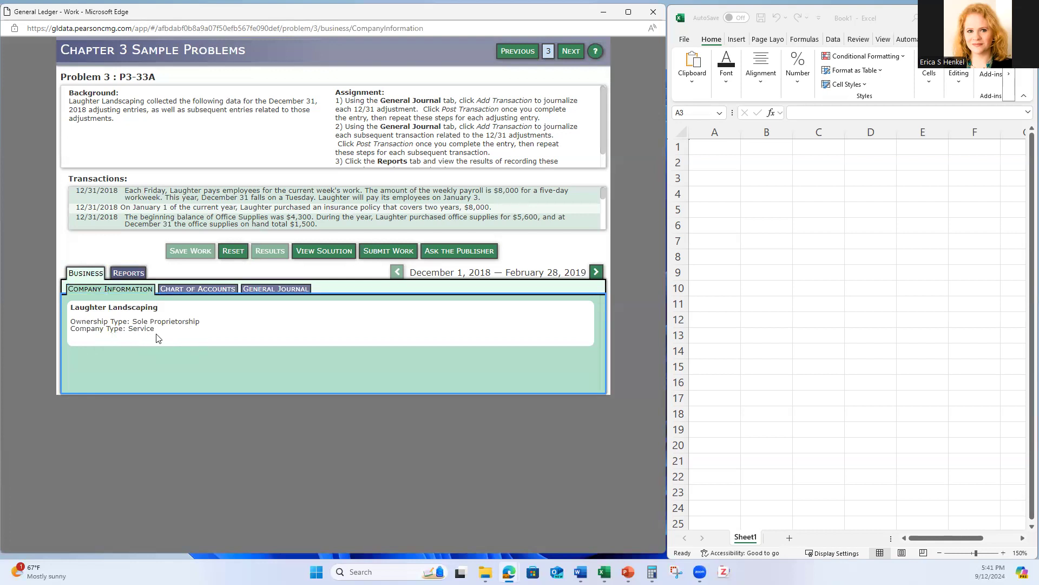
click(180, 291)
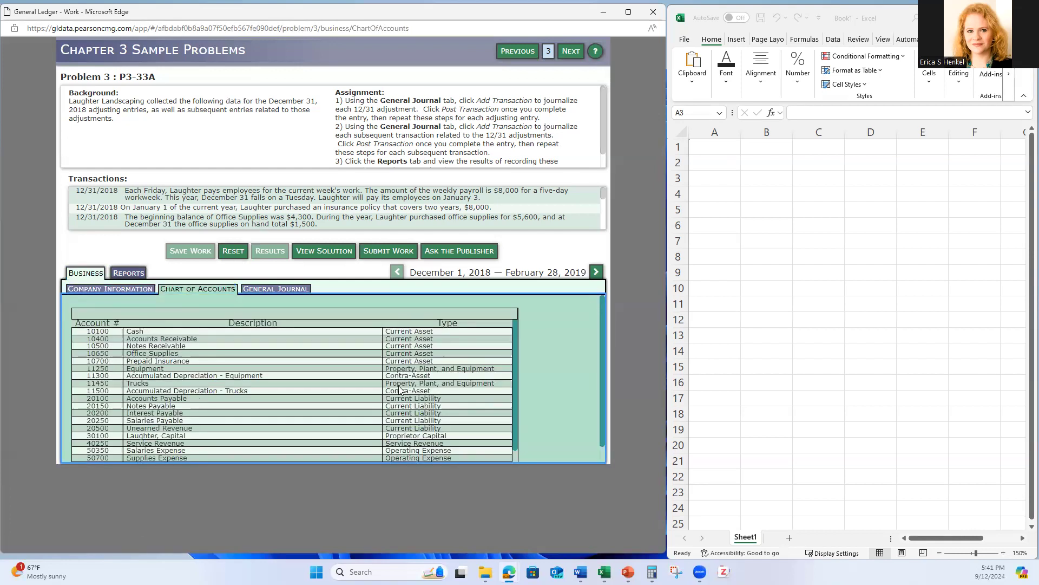
scroll(515, 412, down, 1)
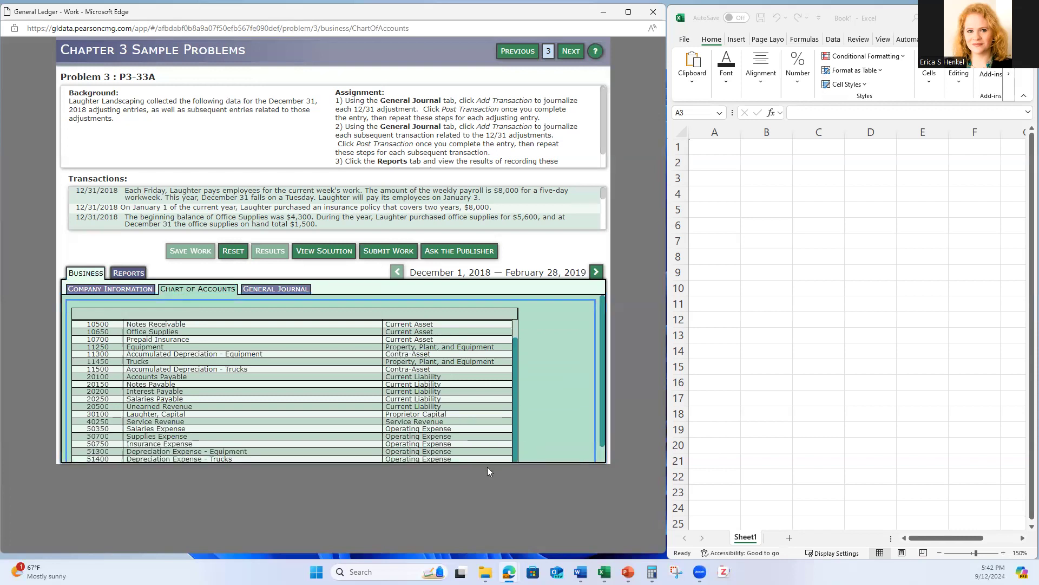
click(275, 290)
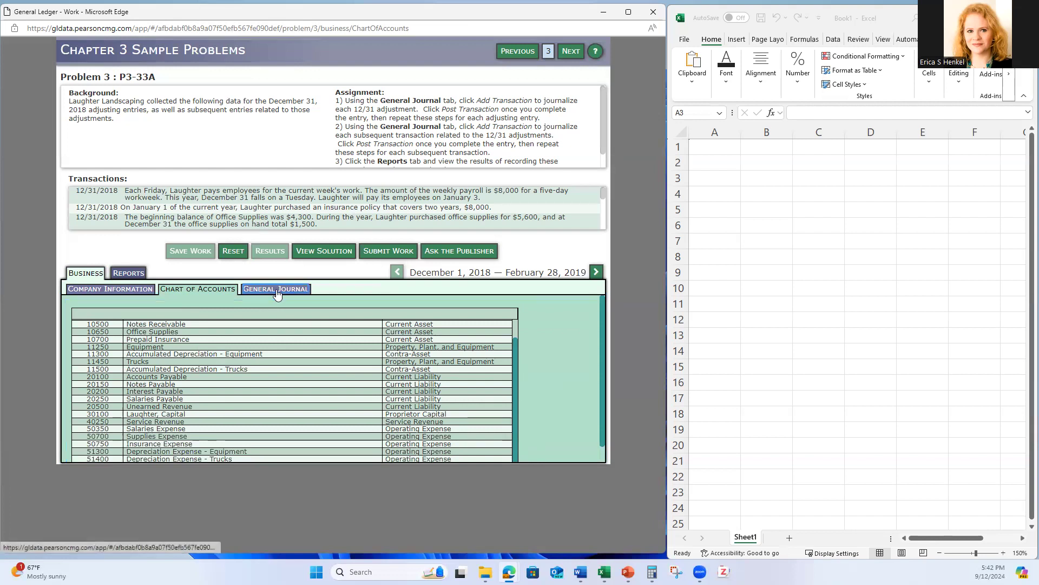
click(266, 359)
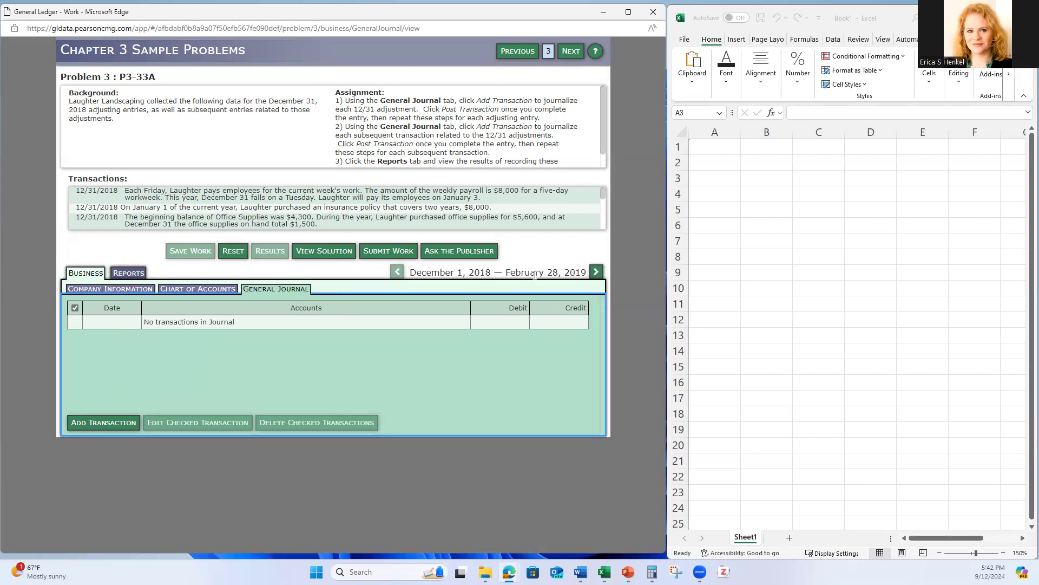
Step: View the March 1 to May 31, 2019 journal period and return to December 1, 2018 to February 28, 2019
click(596, 272)
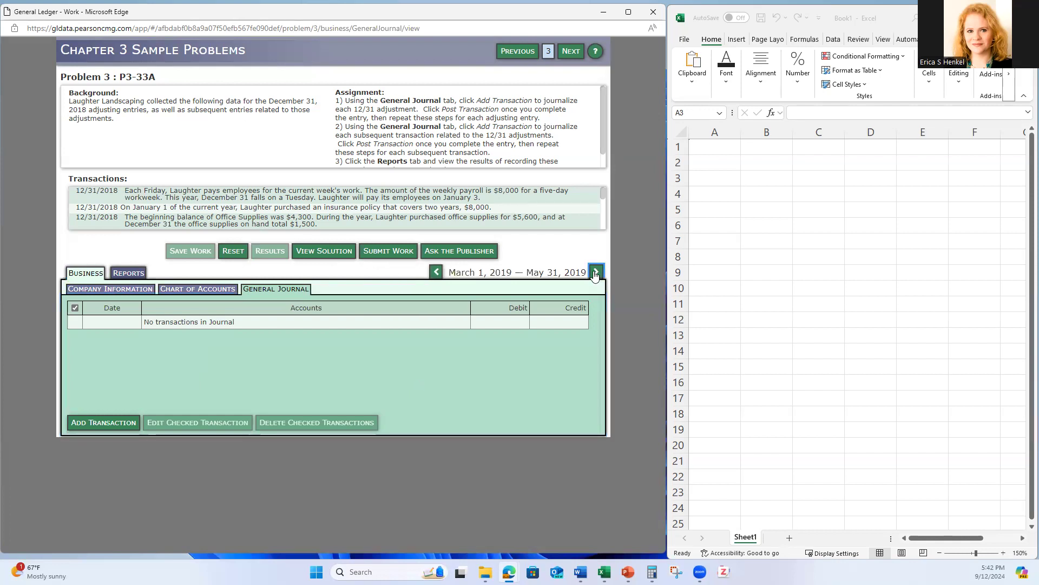
click(437, 273)
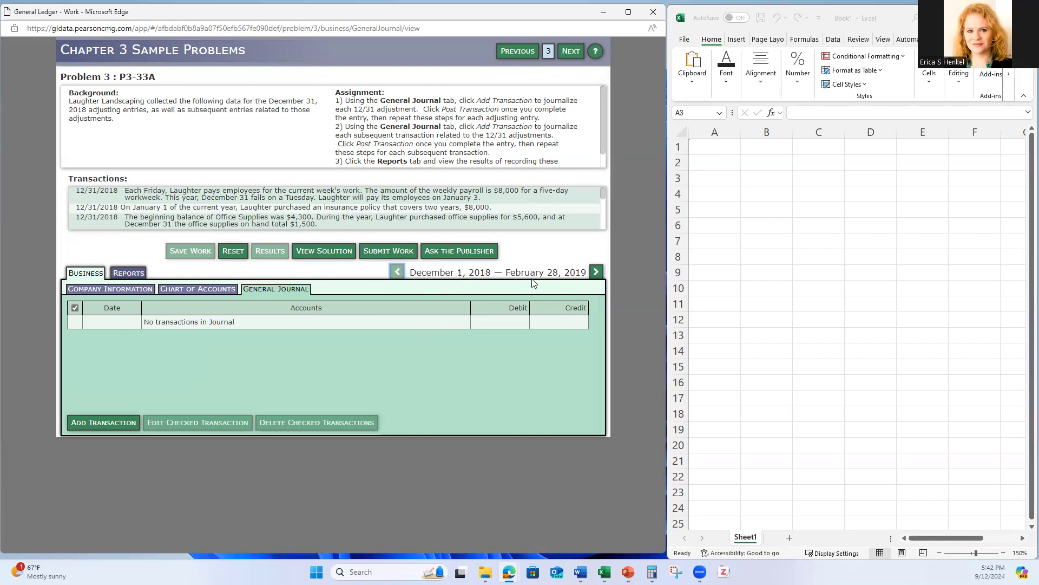
click(596, 272)
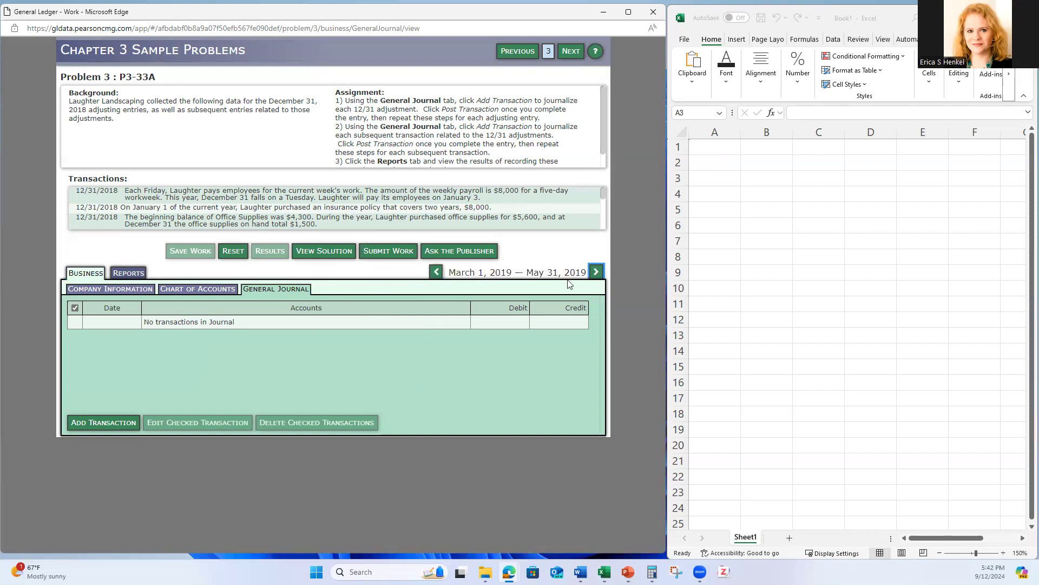
click(436, 272)
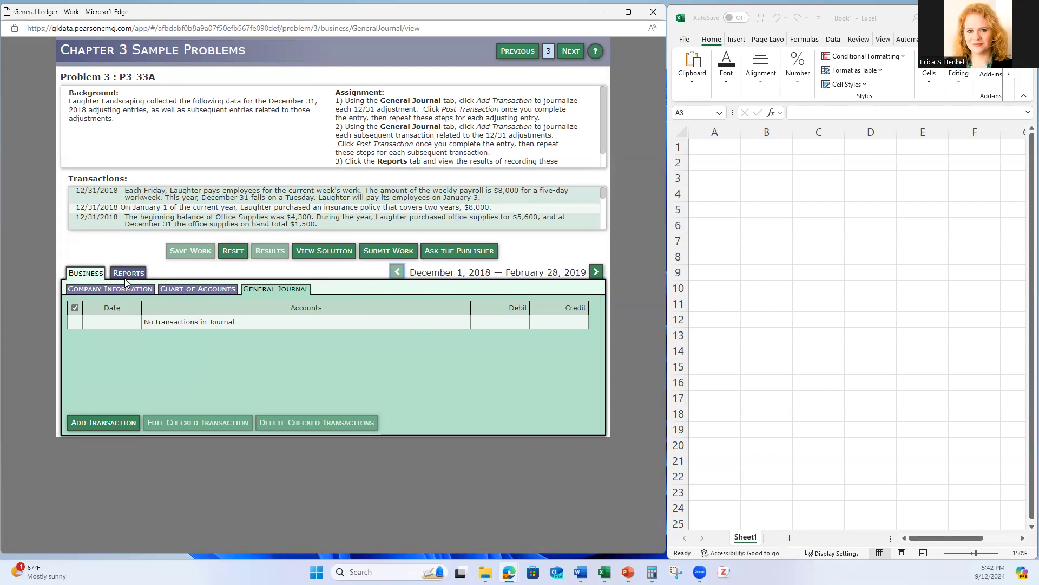
Step: Start a new transaction in the general journal
click(273, 370)
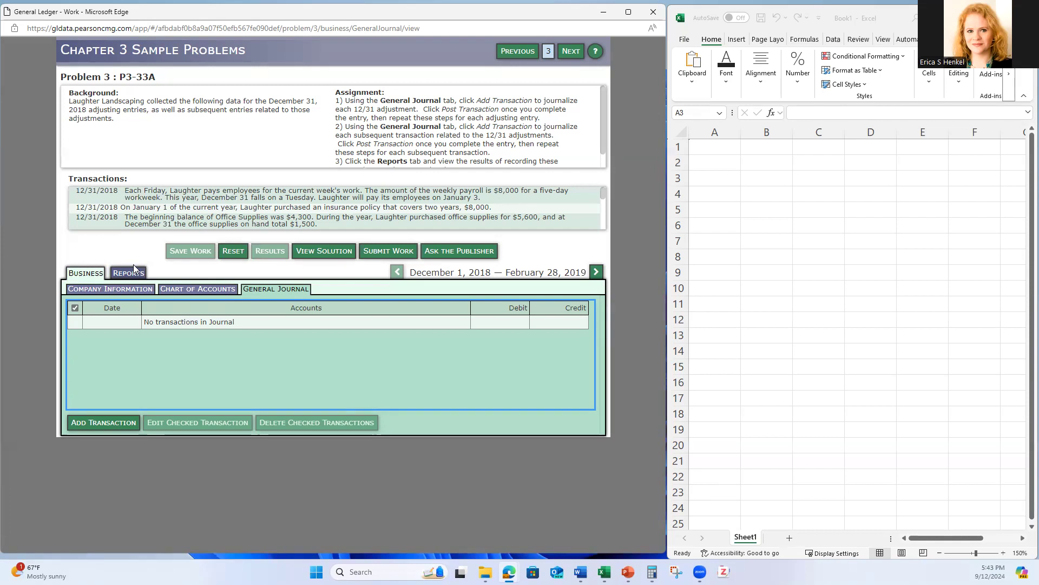
click(106, 426)
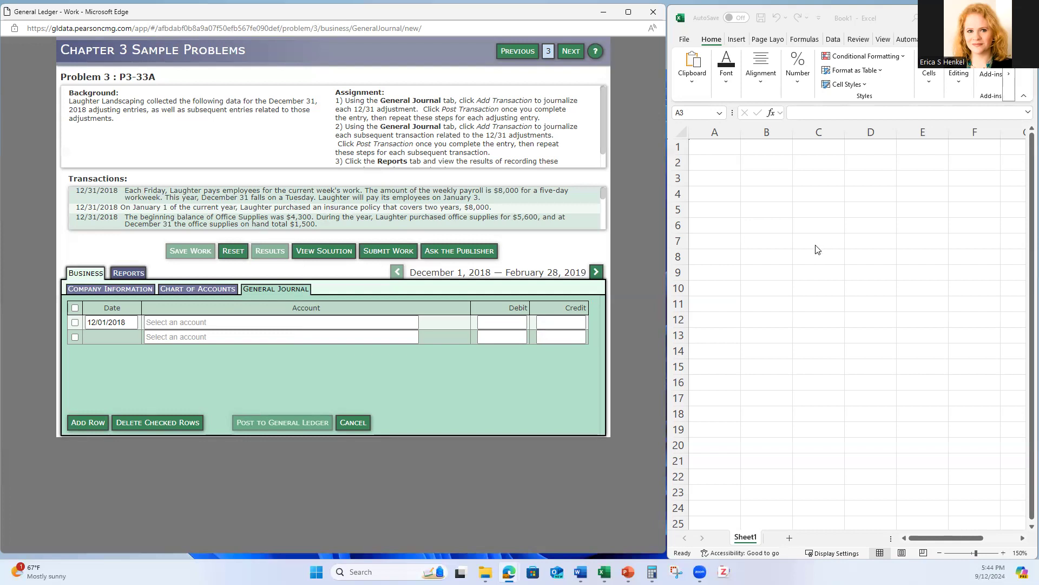
Step: In the Excel sheet, enter the weekday headings Monday, Tues, Wed, Thurs and Frid across B7 to F7
click(757, 242)
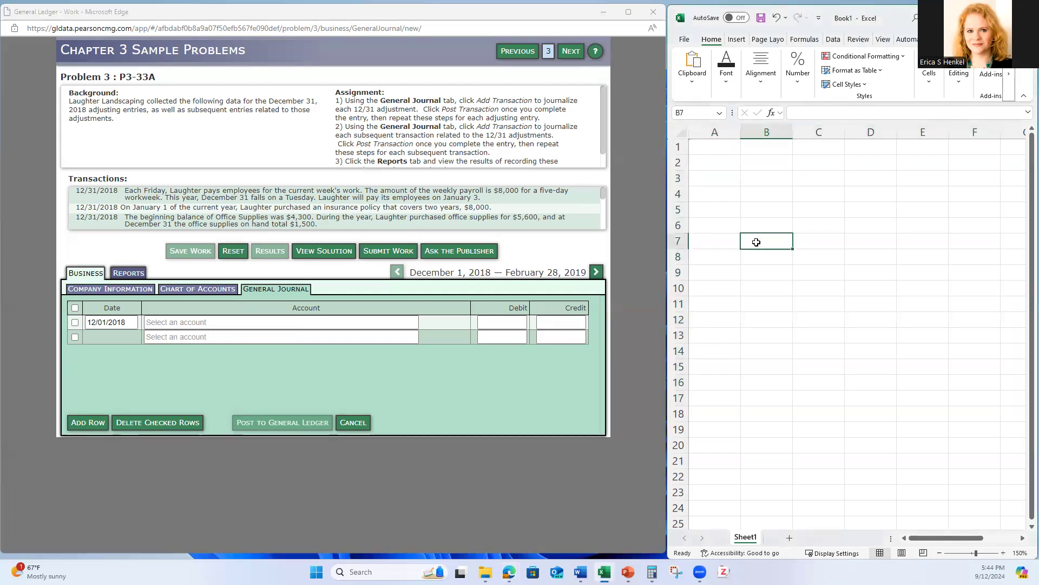
text(Monday)
key(Tab)
text(Tues)
key(Tab)
text(Wed)
key(Tab)
text(Thurs)
key(Tab)
text(Frid)
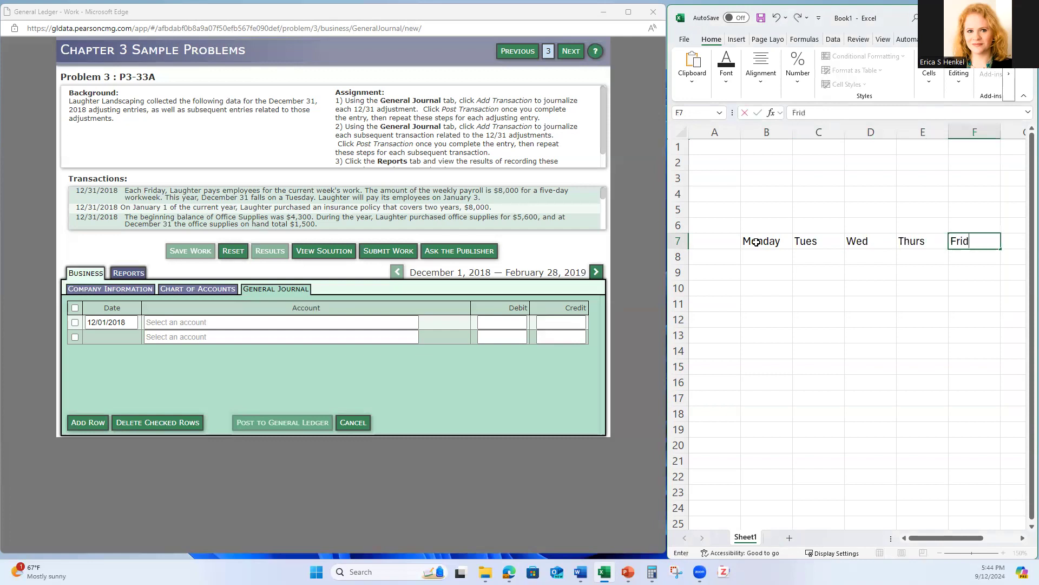
key(Return)
text(pay)
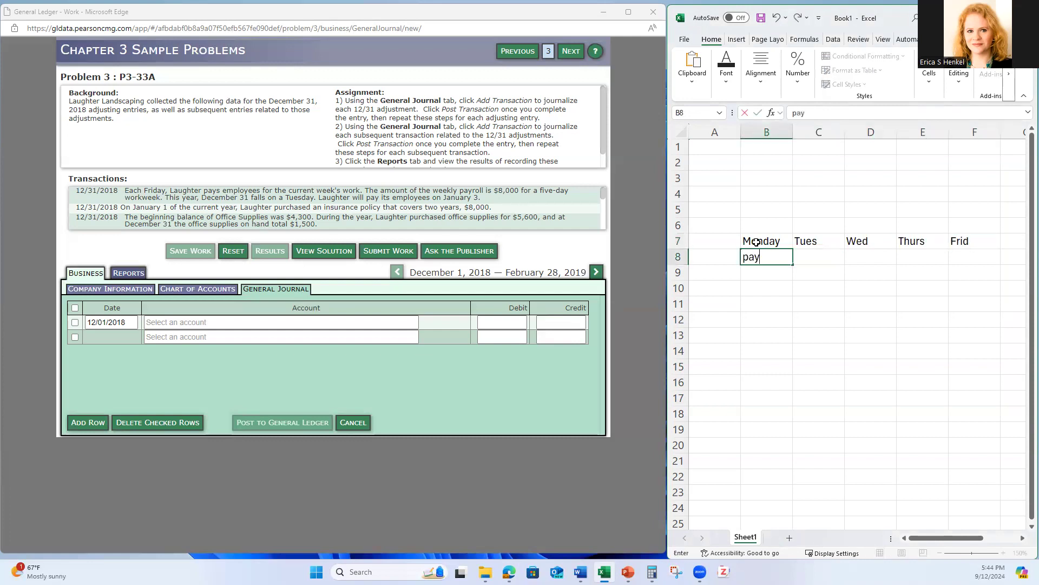
key(BackSpace)
key(BackSpace)
Step: Enter the note "Pay for" in F8 and "Mon-Friday" in F9 under the Frid heading
key(Right)
key(Right)
key(Right)
key(Right)
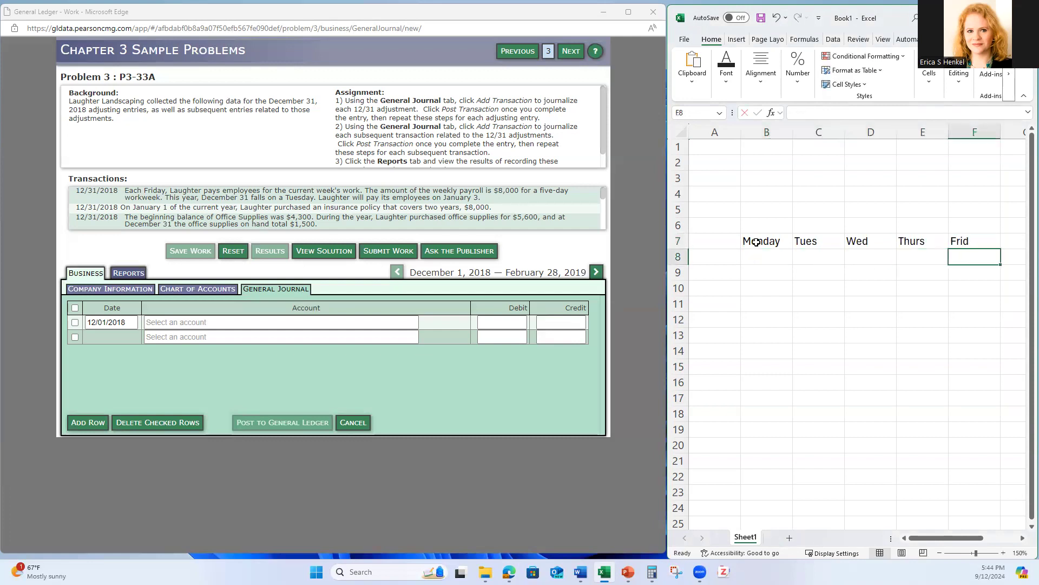
text(Pay for M)
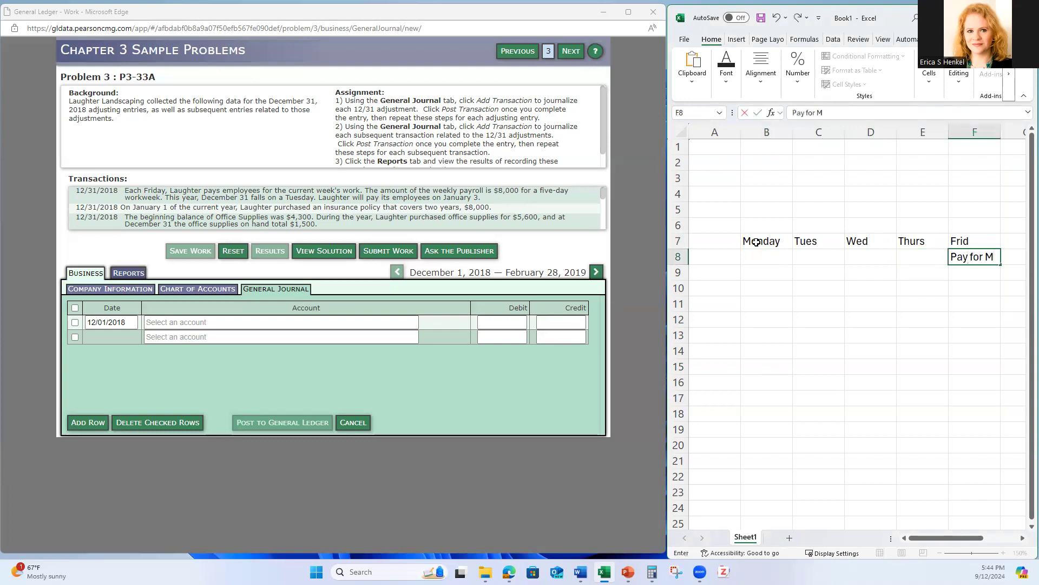
key(BackSpace)
key(Return)
key(Right)
key(Right)
key(Right)
key(Right)
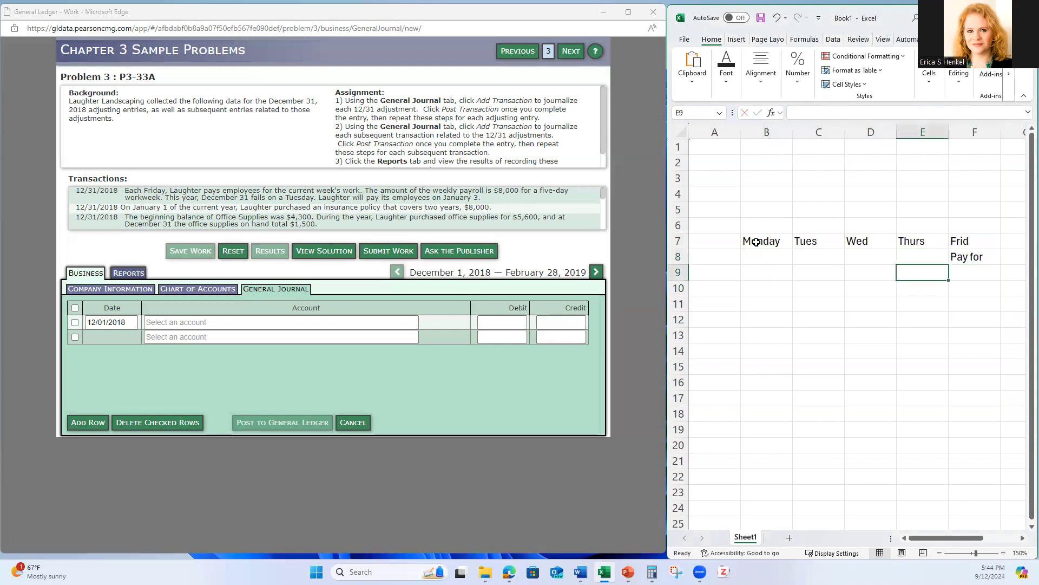
text(Mon-Fri)
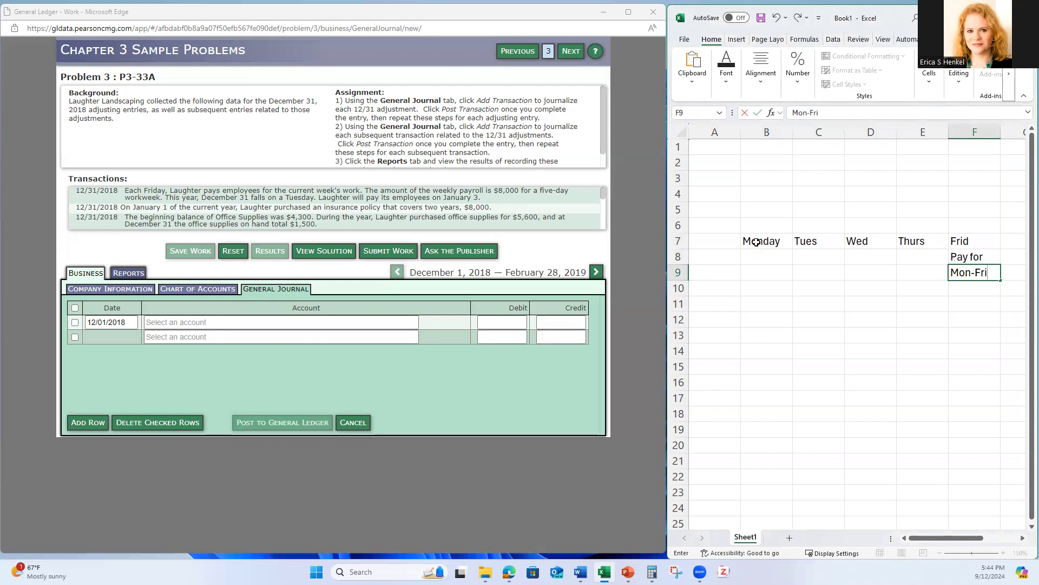
text(day)
key(Return)
Step: Fill the Tues column cells C7 to C13 with yellow
drag(826, 238, 829, 336)
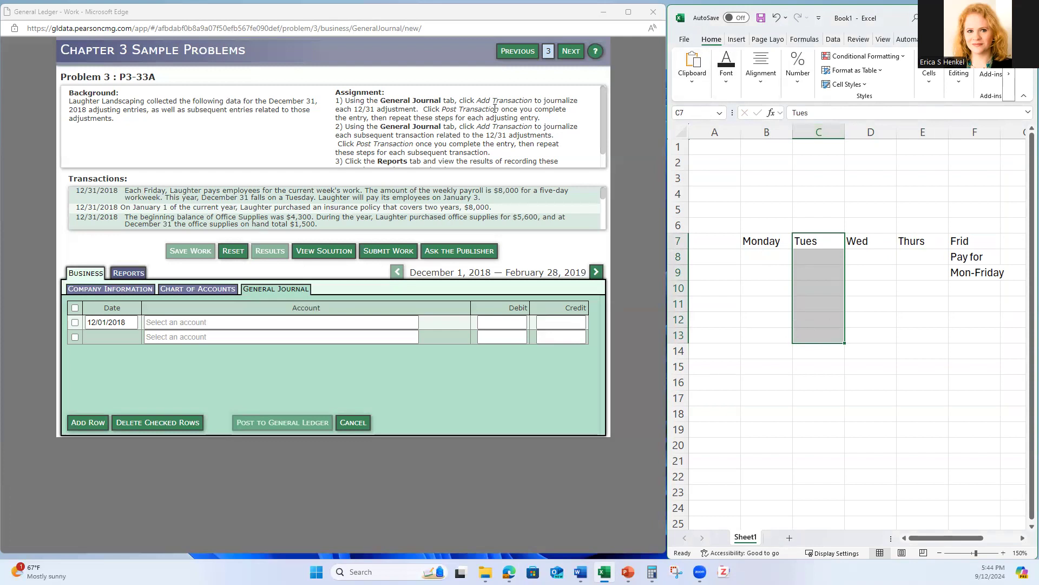
drag(666, 116, 459, 116)
click(554, 83)
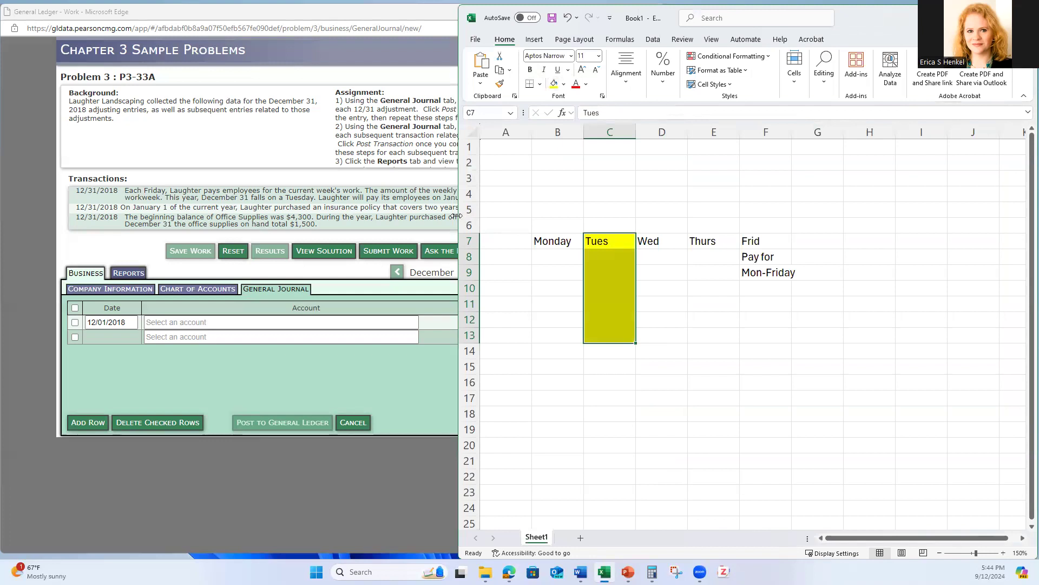
drag(456, 216, 668, 217)
Step: Enter the date Dec 31 in C6 above the Tues heading
click(814, 224)
text(Dec 31)
key(Return)
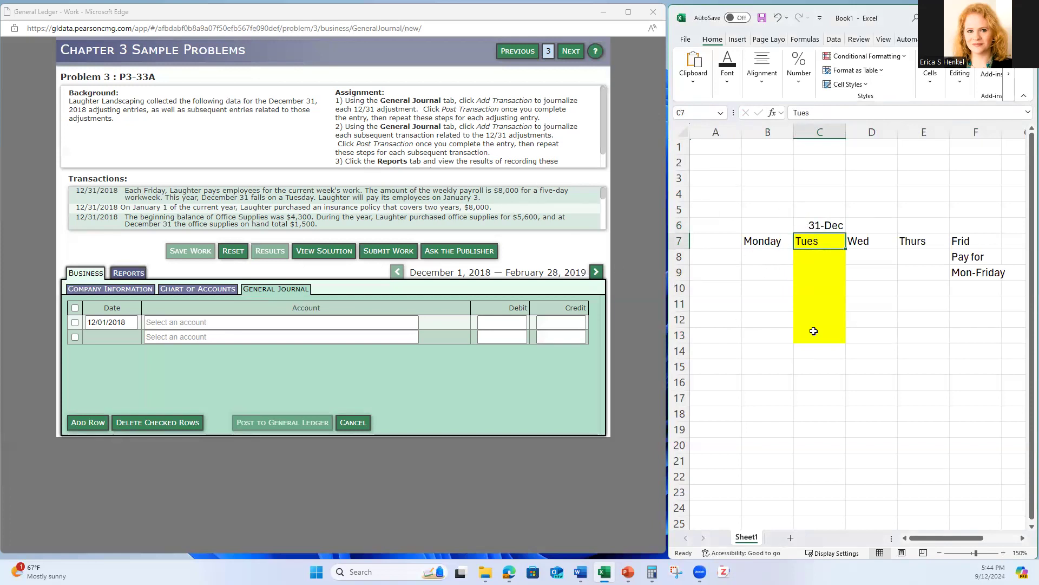
click(877, 413)
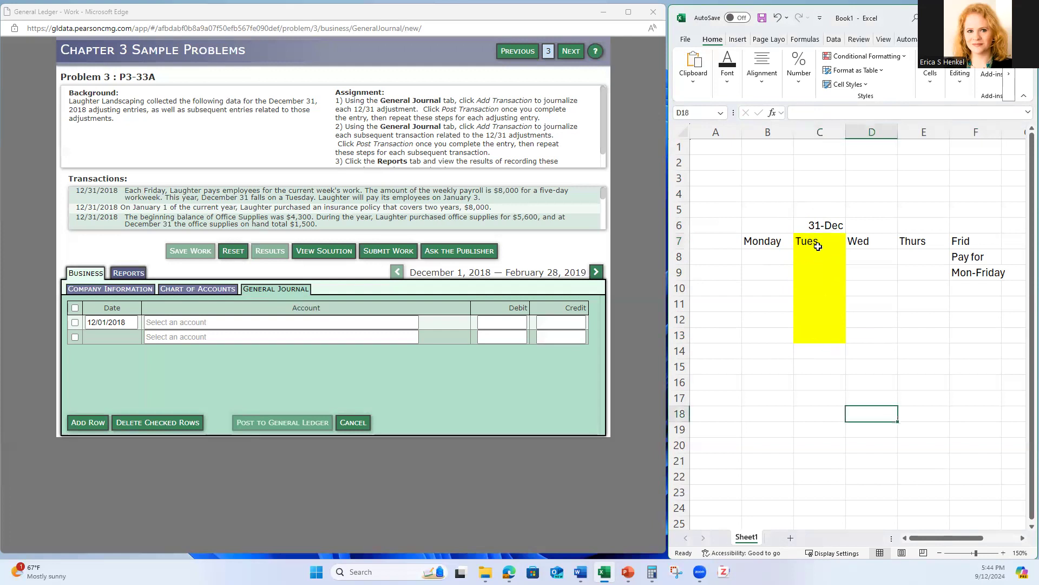
drag(767, 257, 817, 272)
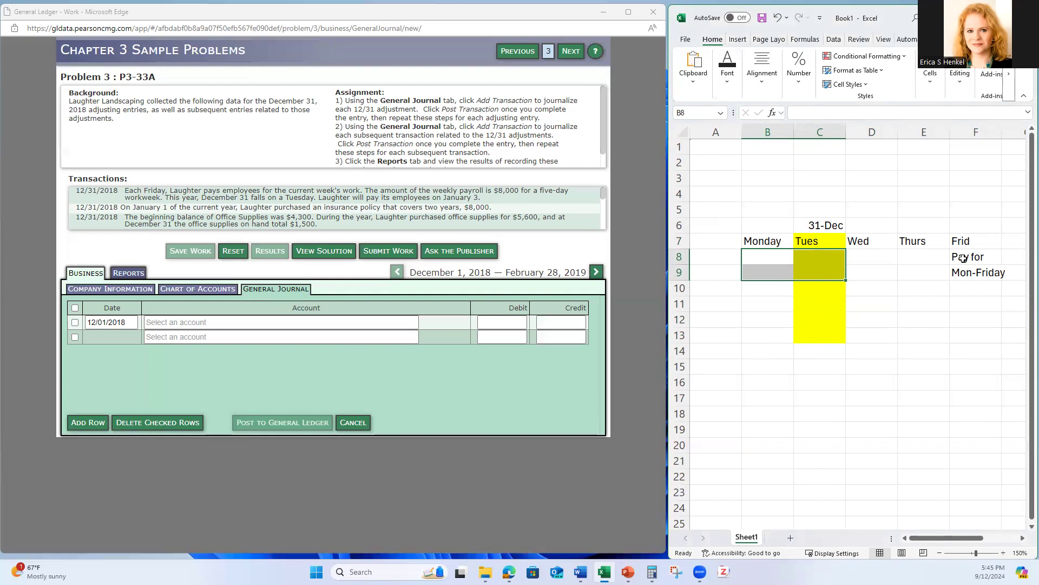
click(813, 417)
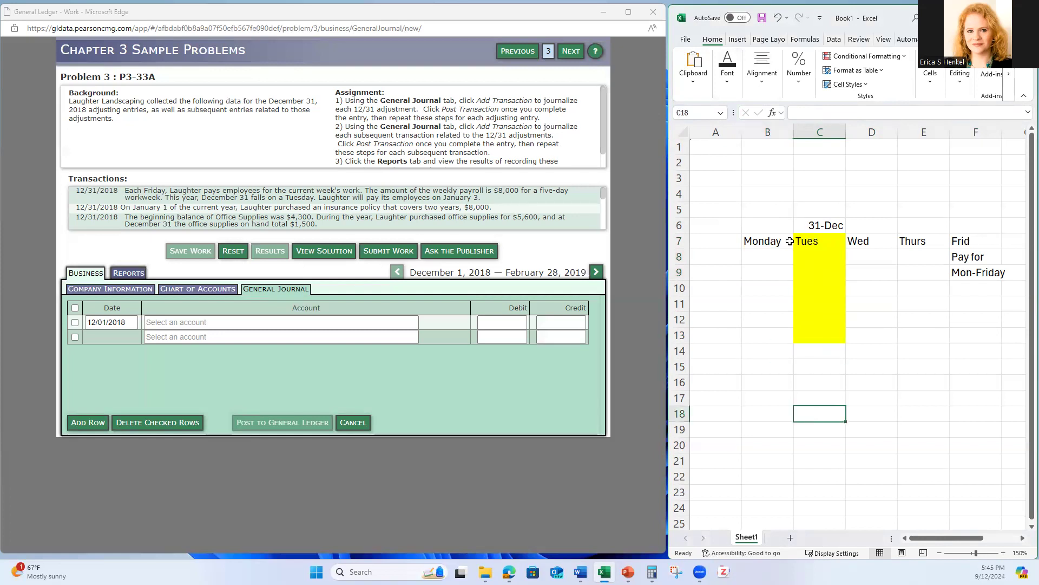
click(768, 287)
shift+click(956, 284)
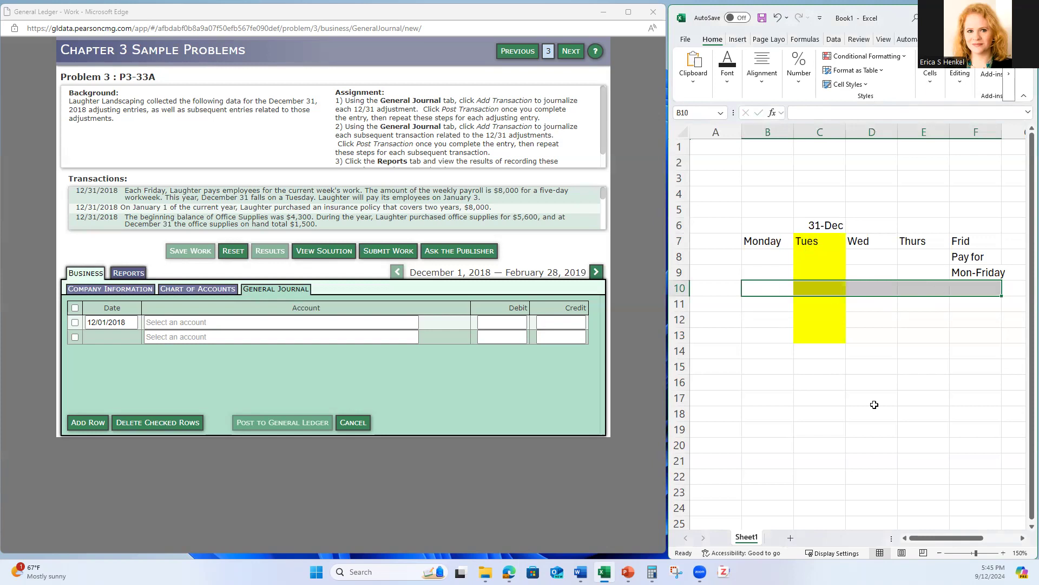
Step: Calculate Monday's payroll expense in B10 with a formula dividing 8000 by 5
click(763, 285)
text(=)
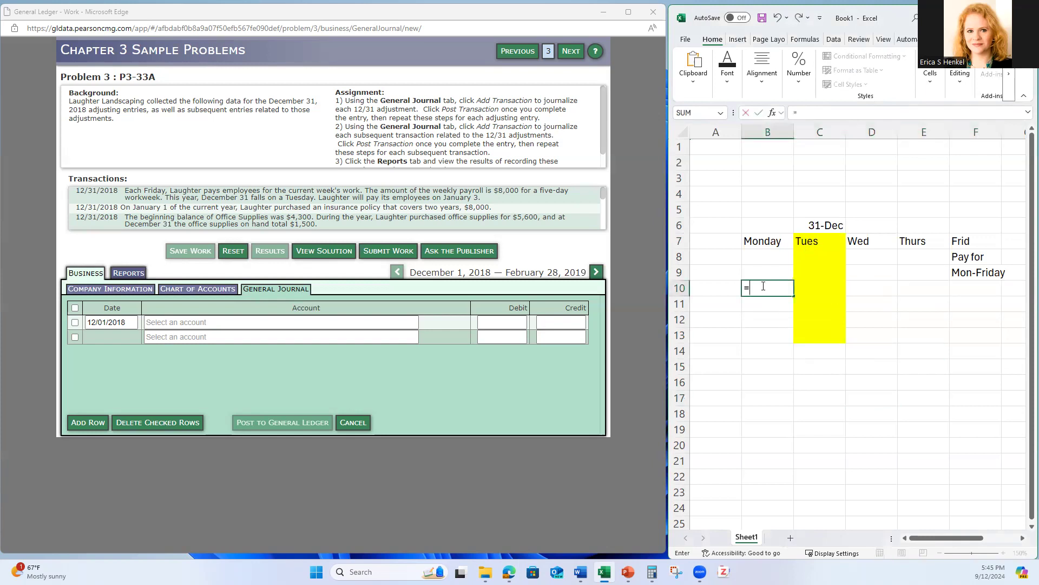
text(8000)
text(5)
key(Return)
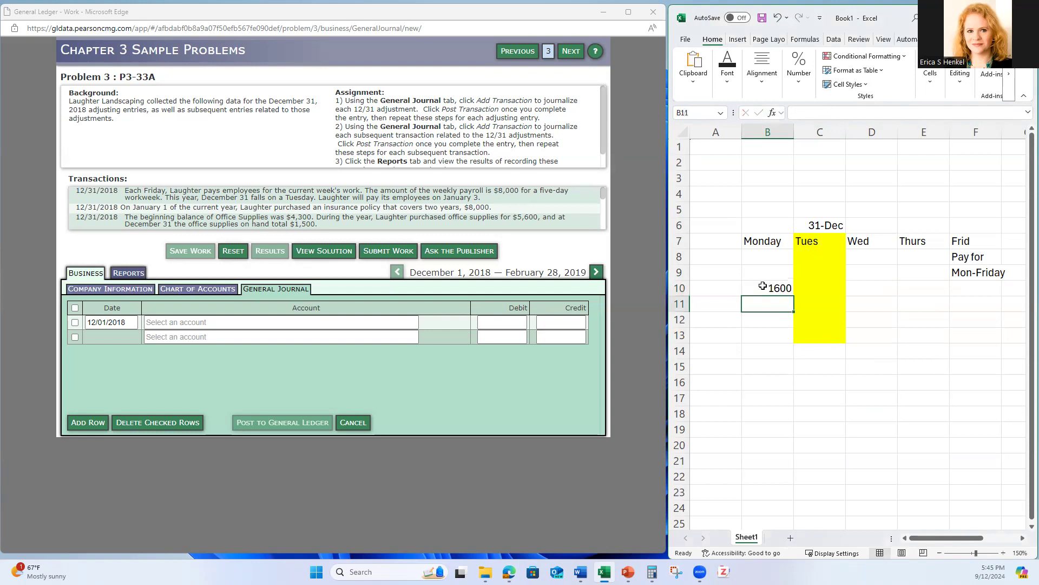
Step: Enter the daily payroll amount of 1600 for Tues through Frid in C10 to F10
click(810, 288)
text(1,60)
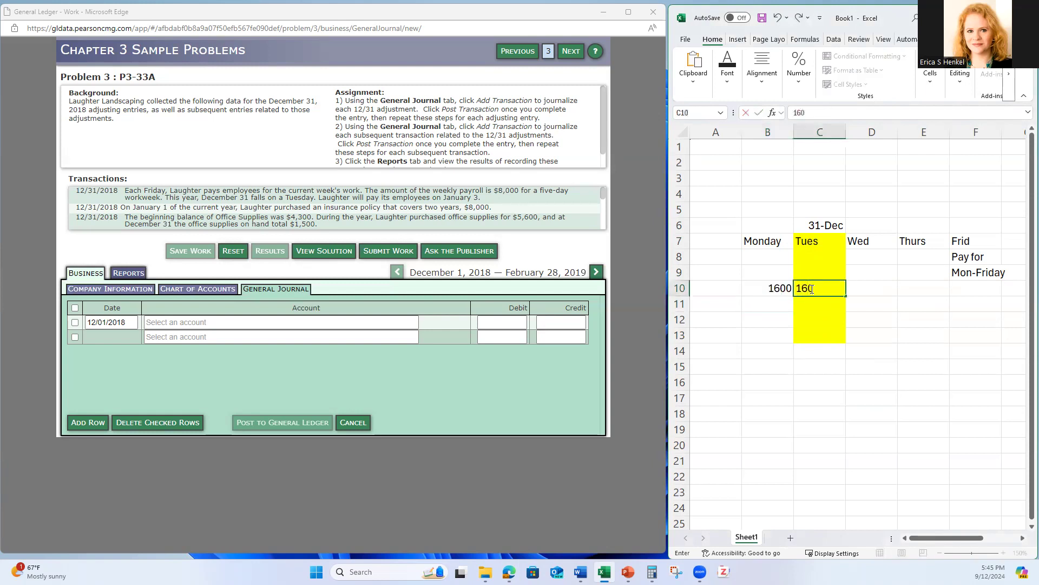
text(0)
key(Tab)
text(1,600)
key(Tab)
text(1600)
key(Tab)
text(1600)
key(Tab)
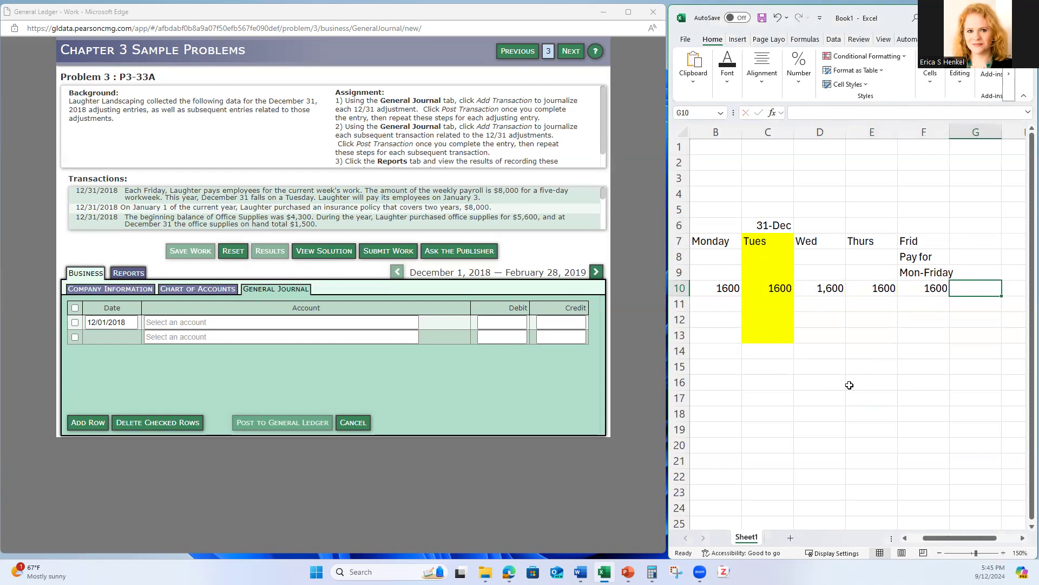
Step: Label the daily amounts "Expense/day" in G10 and widen the spreadsheet window
text(Expe)
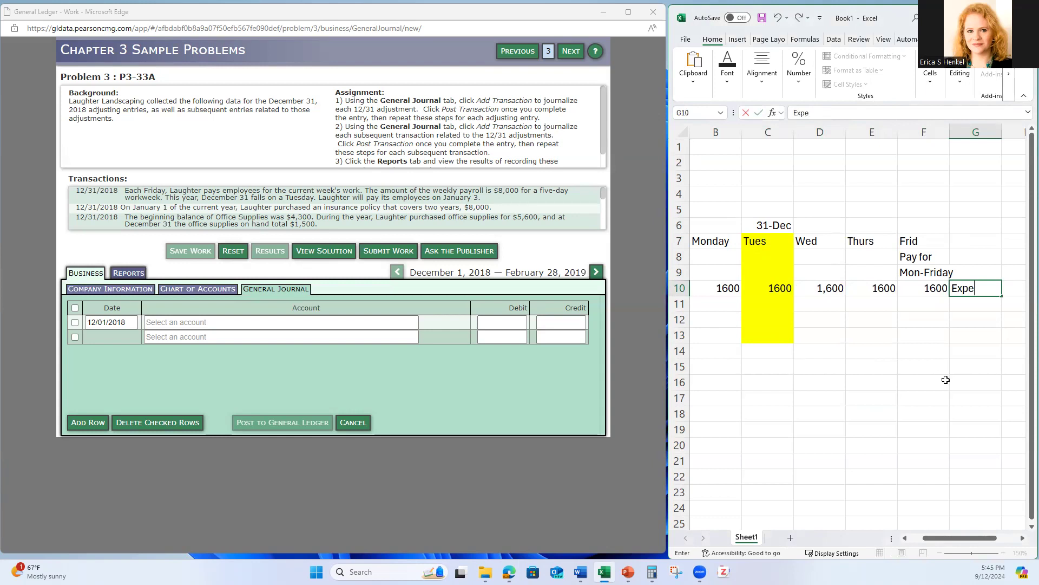
text(nse/day)
key(Return)
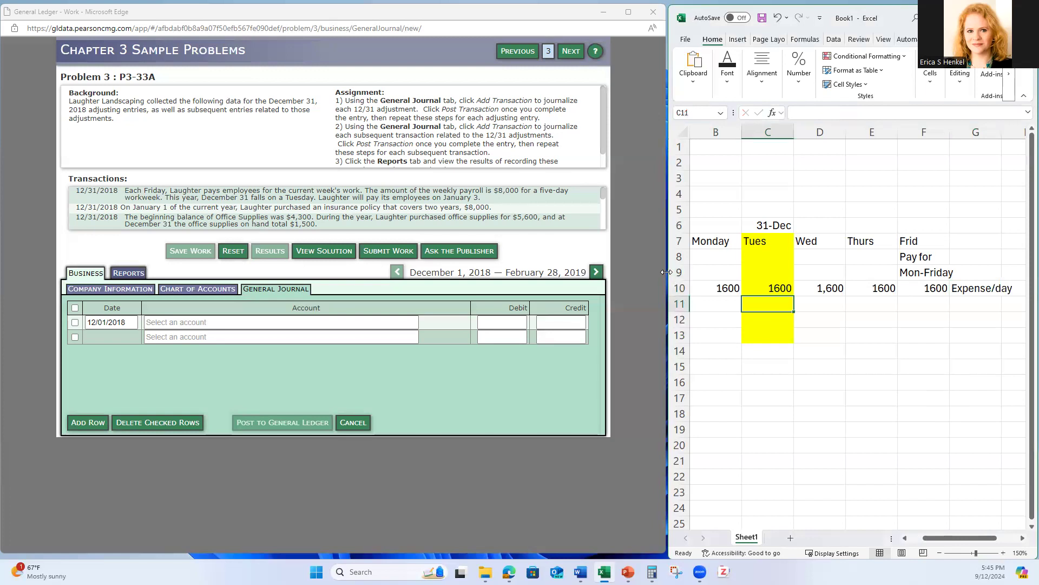
drag(667, 272, 589, 272)
click(831, 304)
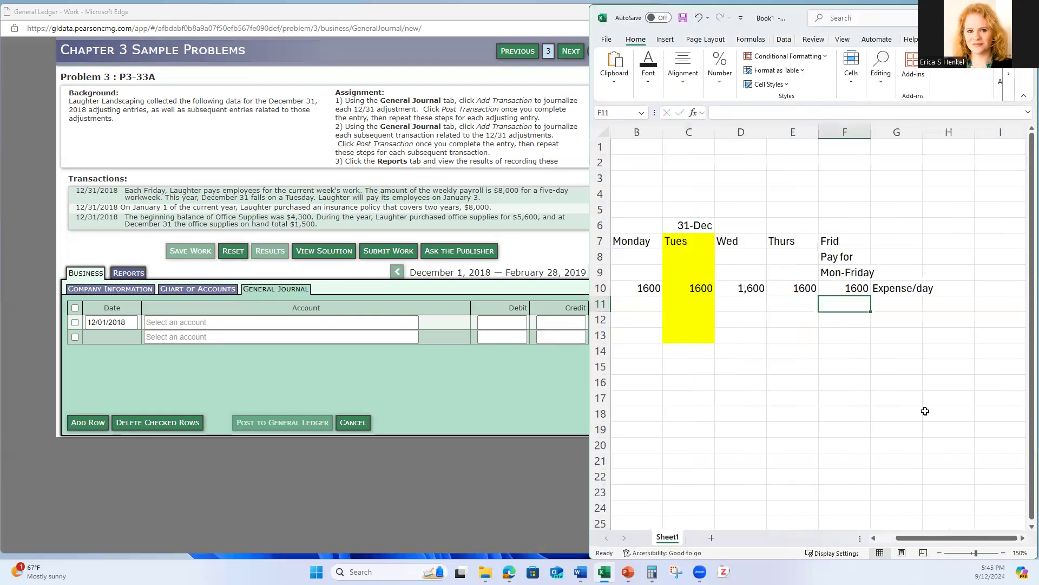
Step: Enter "Paying for Mon-Friday" in F11 and 8000 in F12, and narrow the spreadsheet window to uncover the journal
text(Paying for)
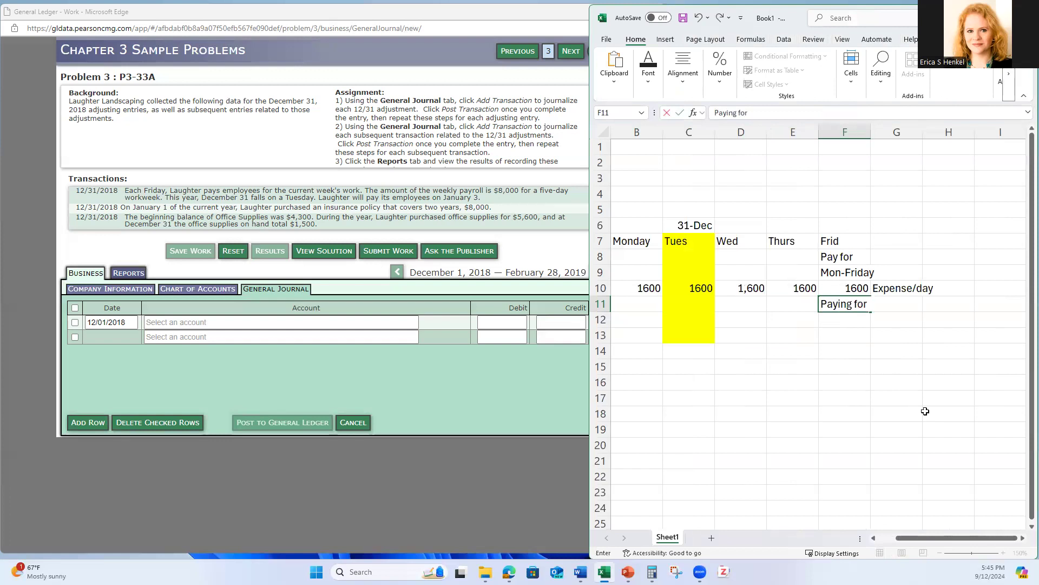
text( Mon-Friday)
key(Return)
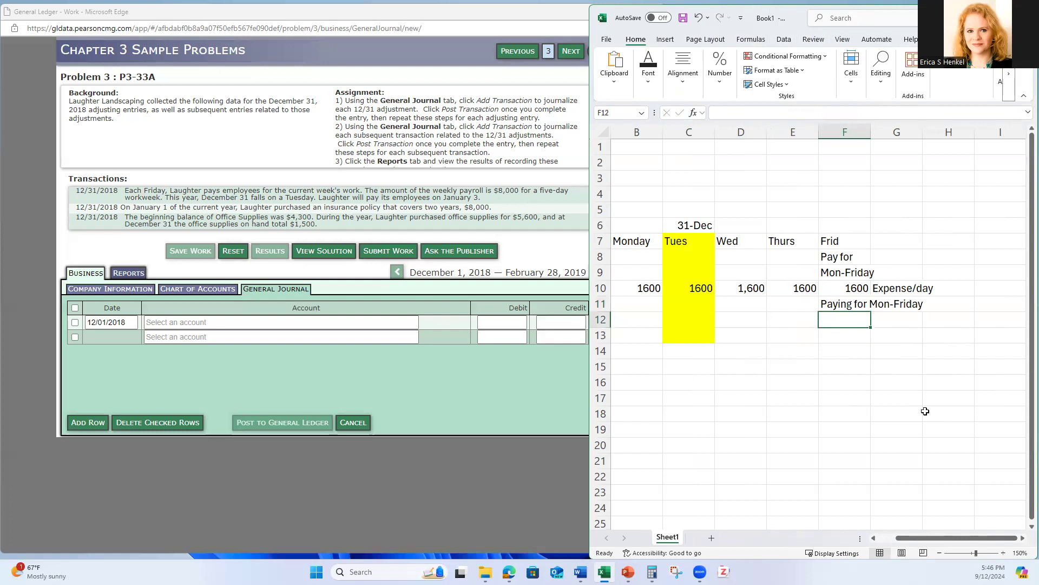
text(8000)
key(Return)
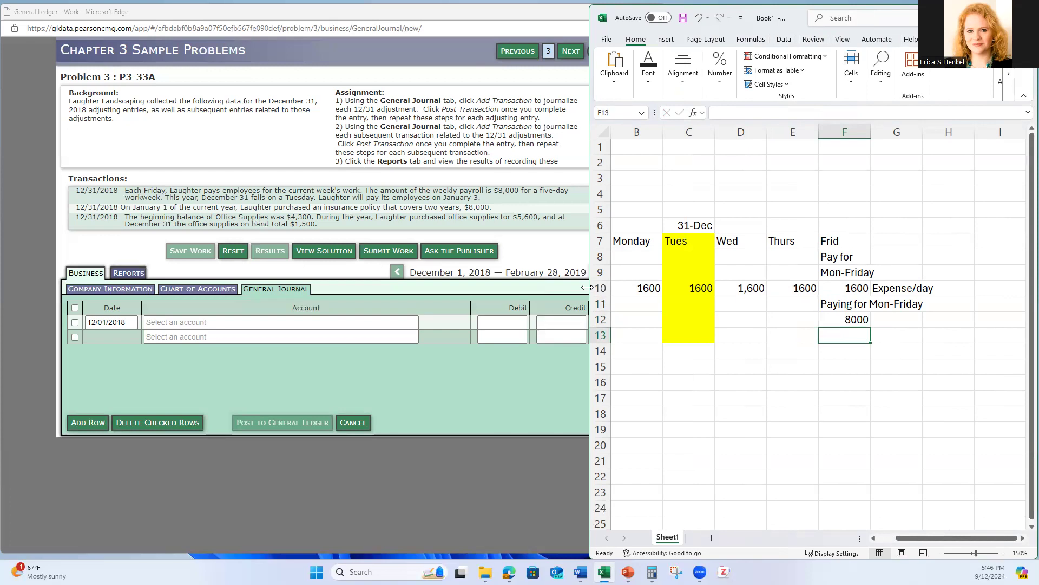
drag(588, 286, 767, 289)
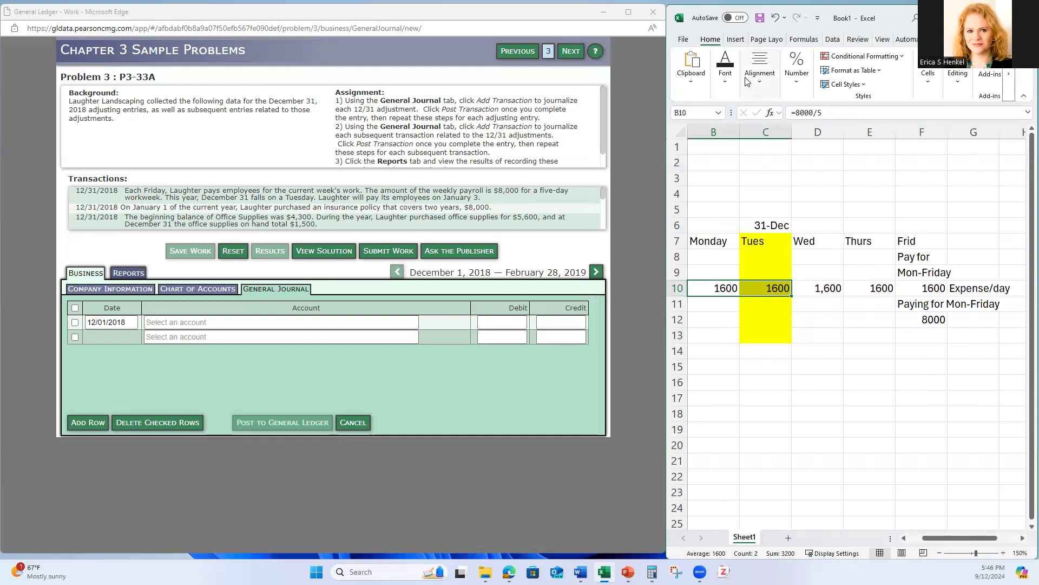
Step: Enter the accrued salaries amount 3200 in C15 and label it "owed on 12-31" in C16
click(786, 441)
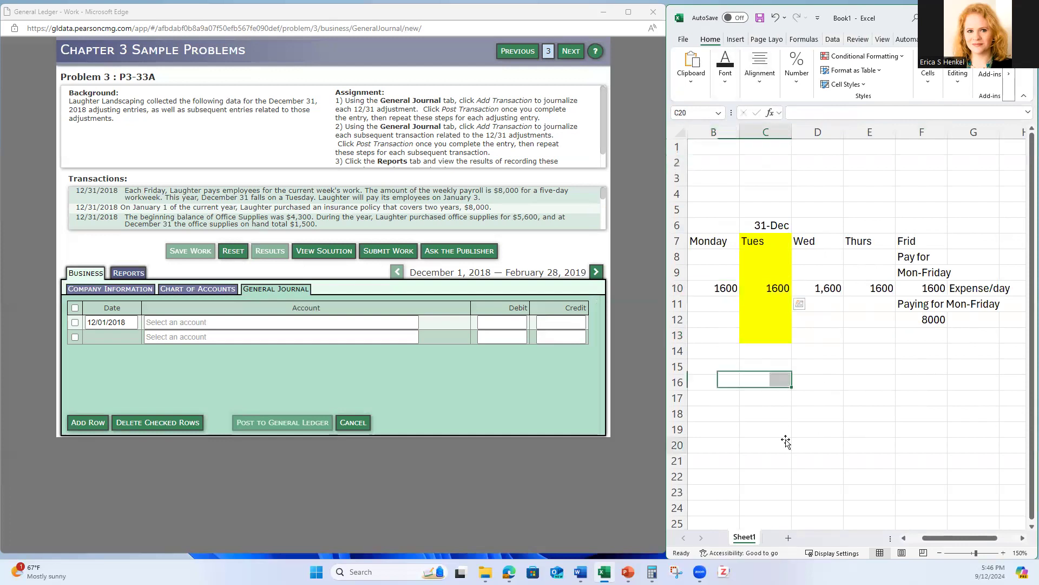
click(751, 364)
text(3)
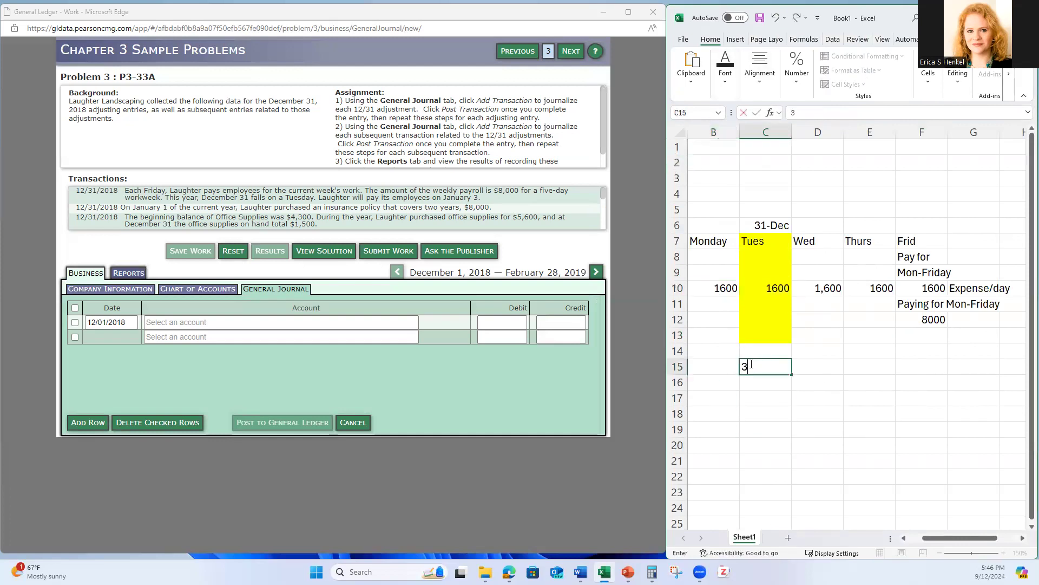
text(200)
key(Return)
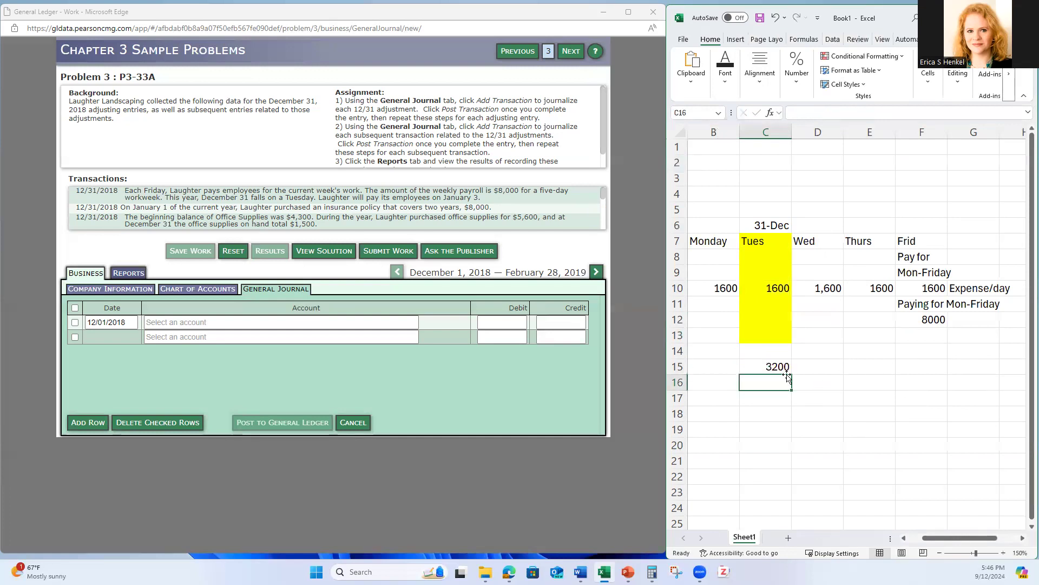
text(owed o)
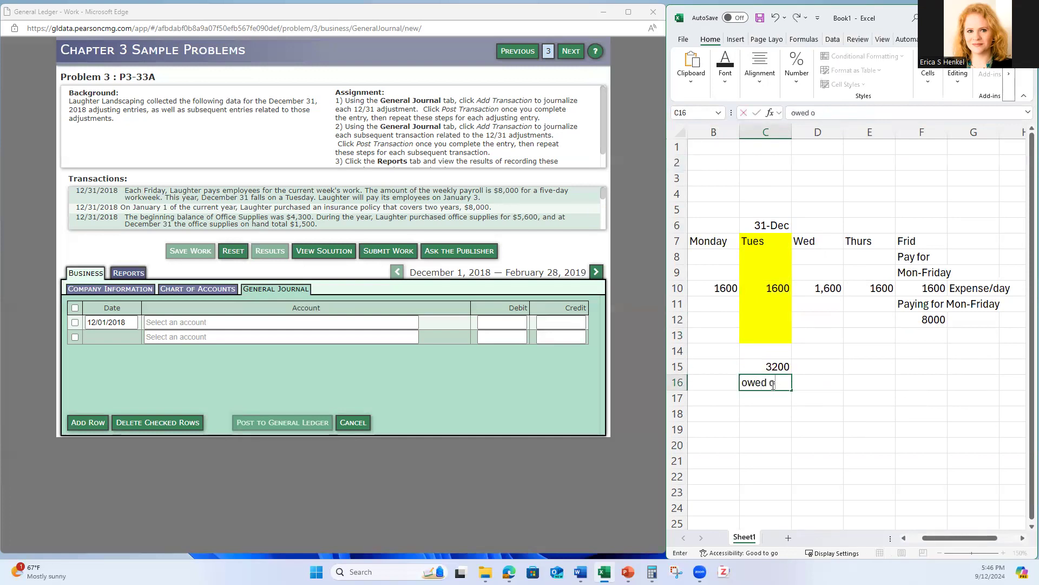
text(n 12-31)
key(Return)
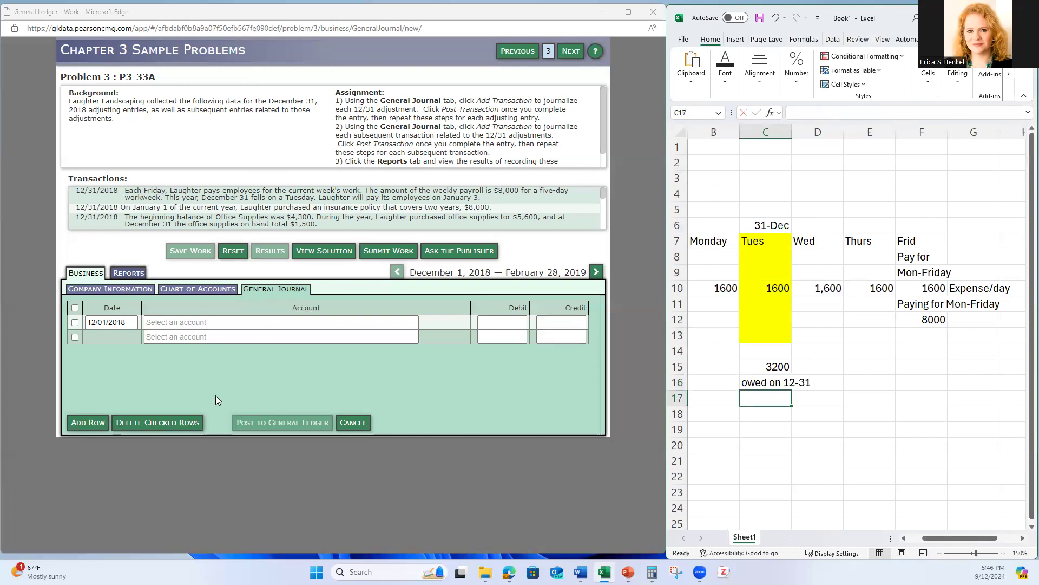
click(725, 288)
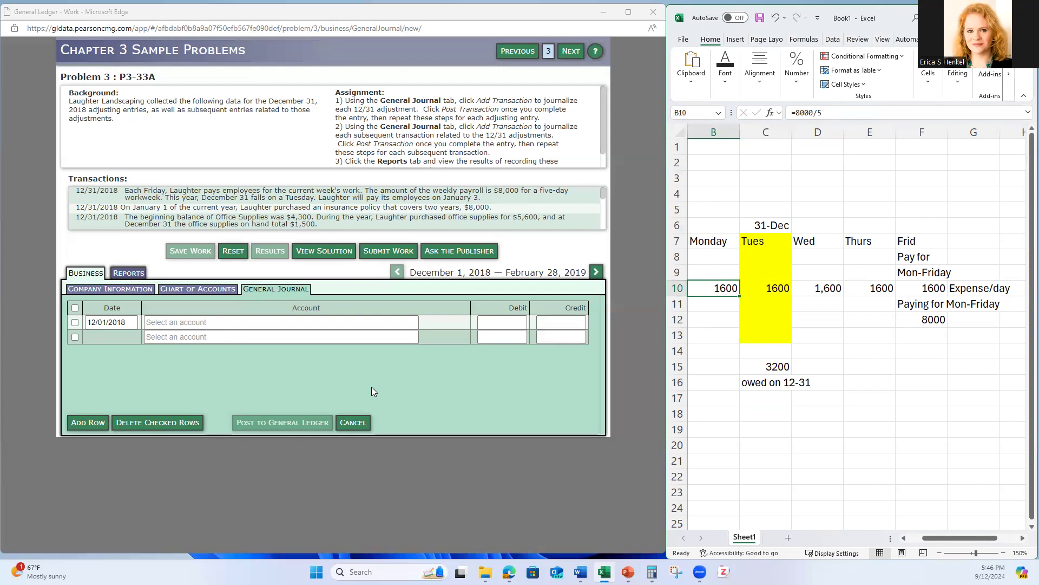
Step: In the General Ledger browser window, debit Salaries Expense - 50350 for 3200 on the journal entry's first row
click(184, 322)
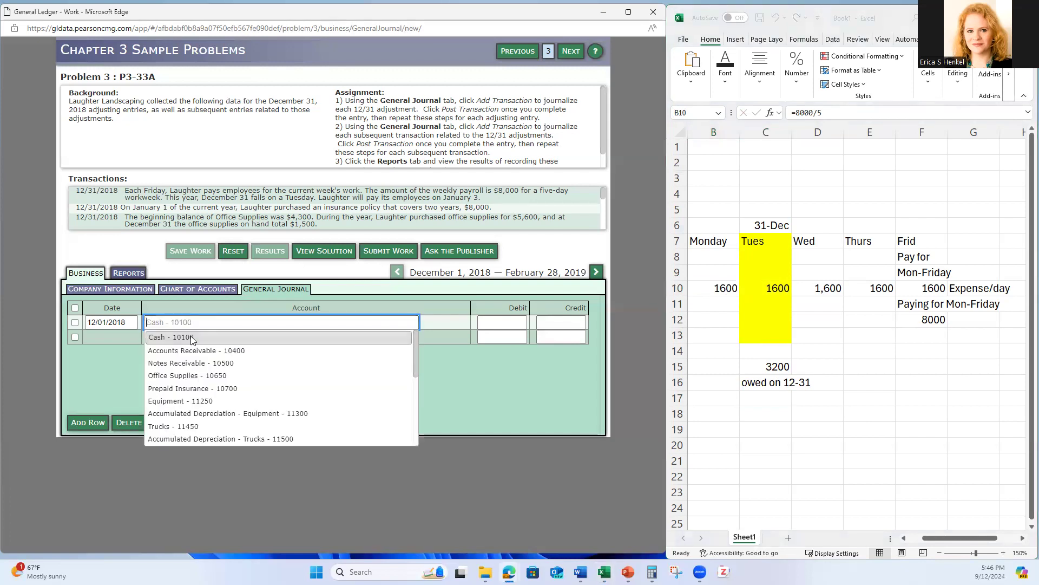
scroll(225, 373, down, 1)
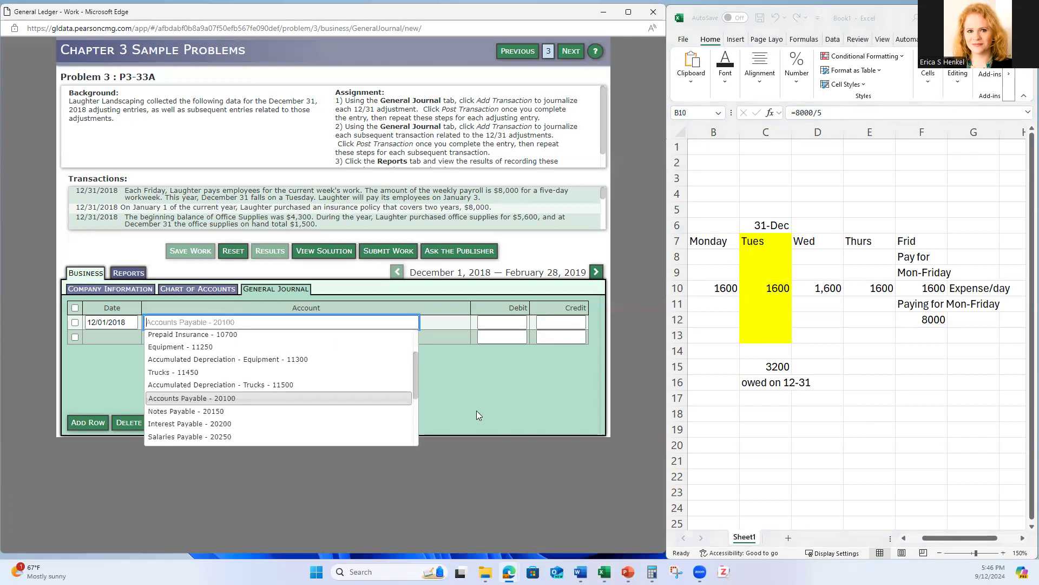
scroll(233, 371, down, 2)
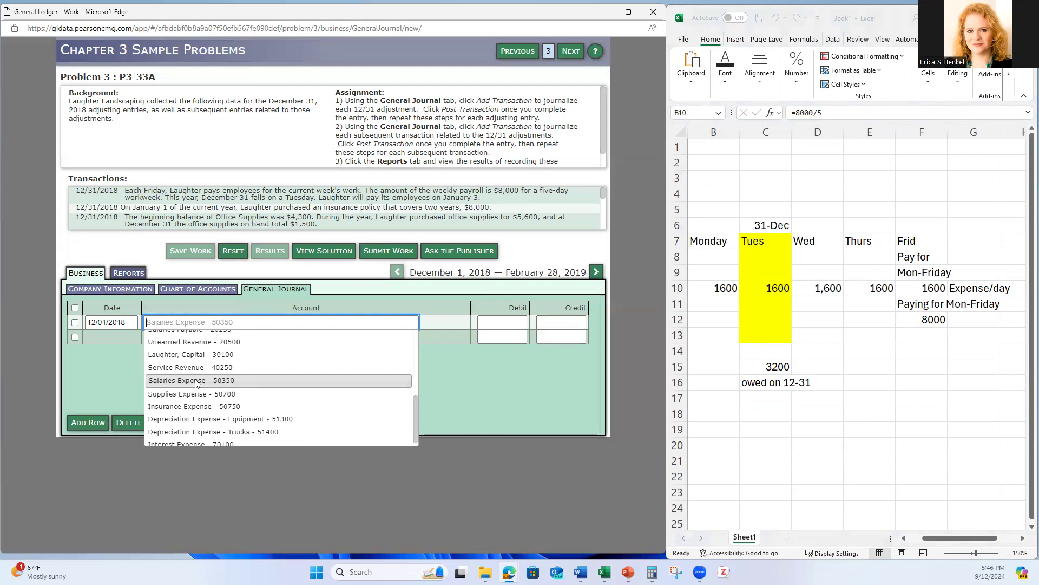
click(197, 381)
click(498, 322)
text(3200)
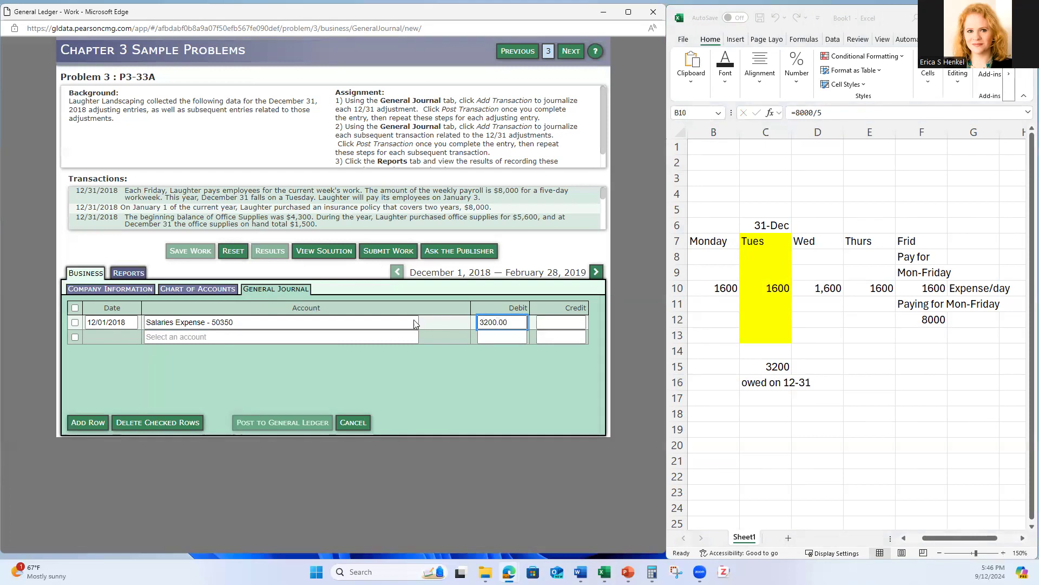
Step: Credit Salaries Payable - 20250 for 3200 on the second row and post the entry to the general ledger
click(263, 336)
scroll(261, 372, down, 1)
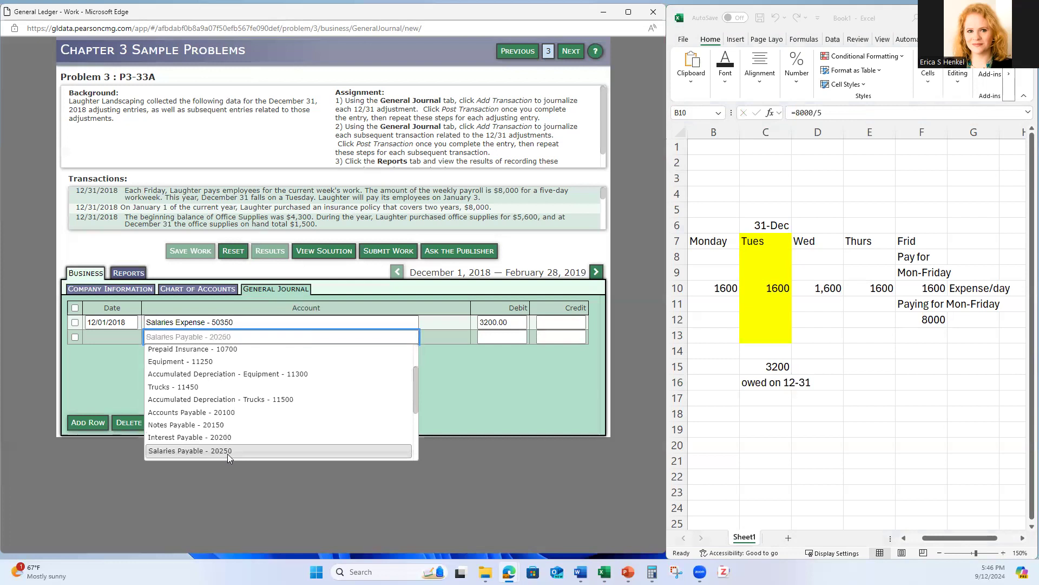
click(229, 450)
click(561, 337)
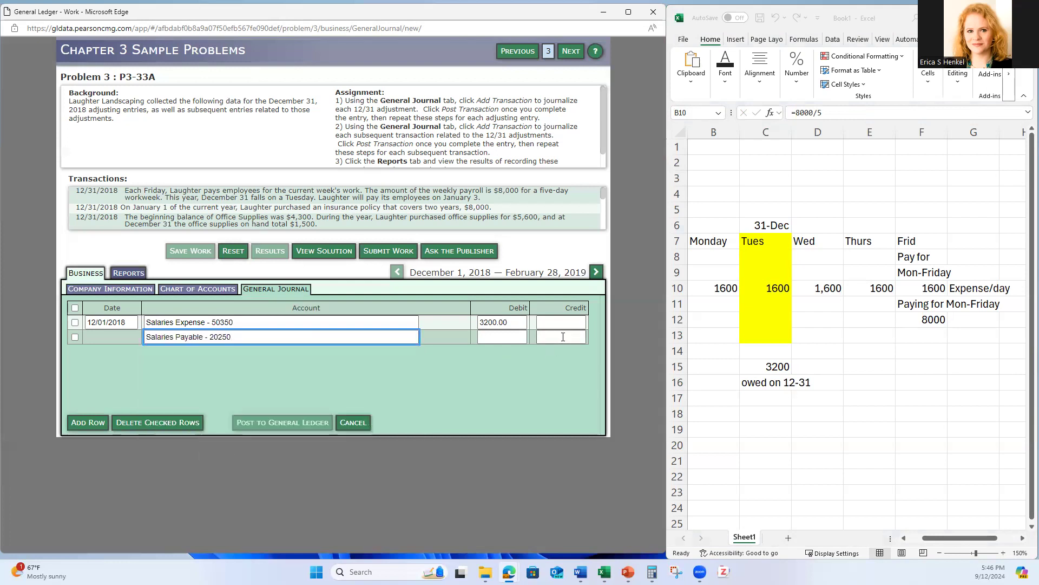
text(3200.00)
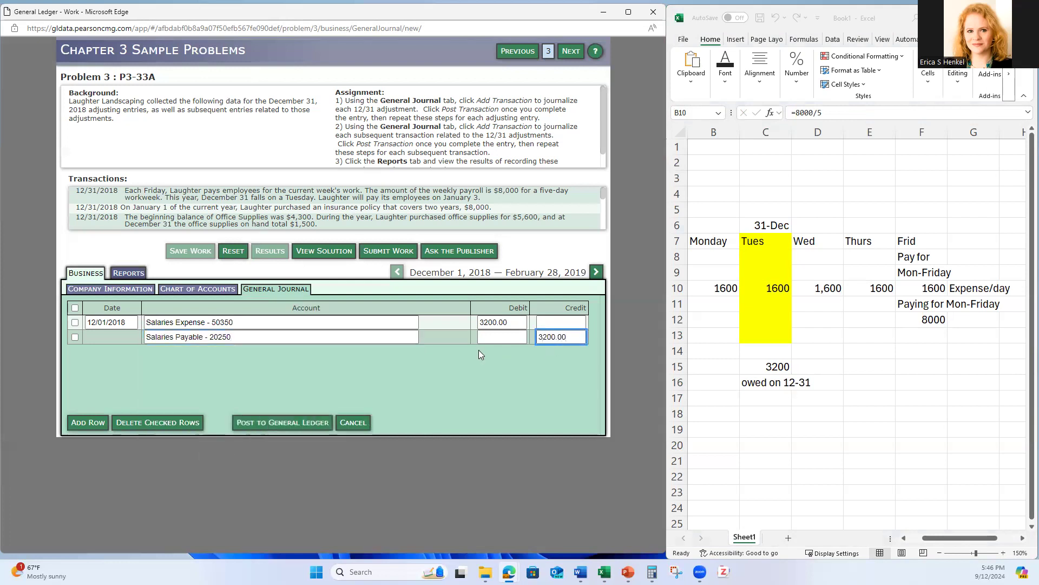
click(416, 377)
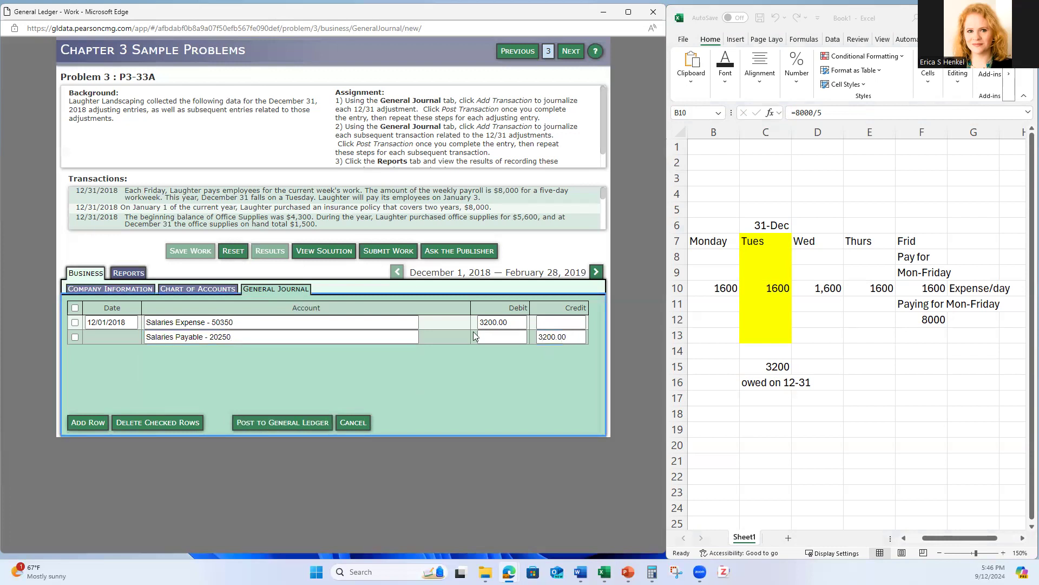
click(281, 423)
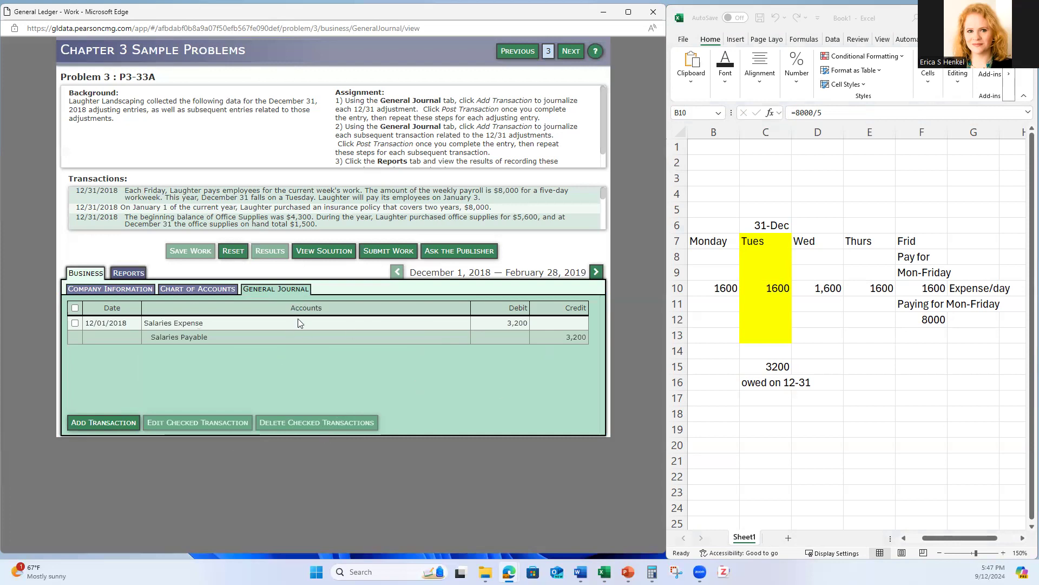
Step: Review the posted entry in the Transactions by Date report and the Salaries Payable and Salaries Expense ledger accounts
click(123, 274)
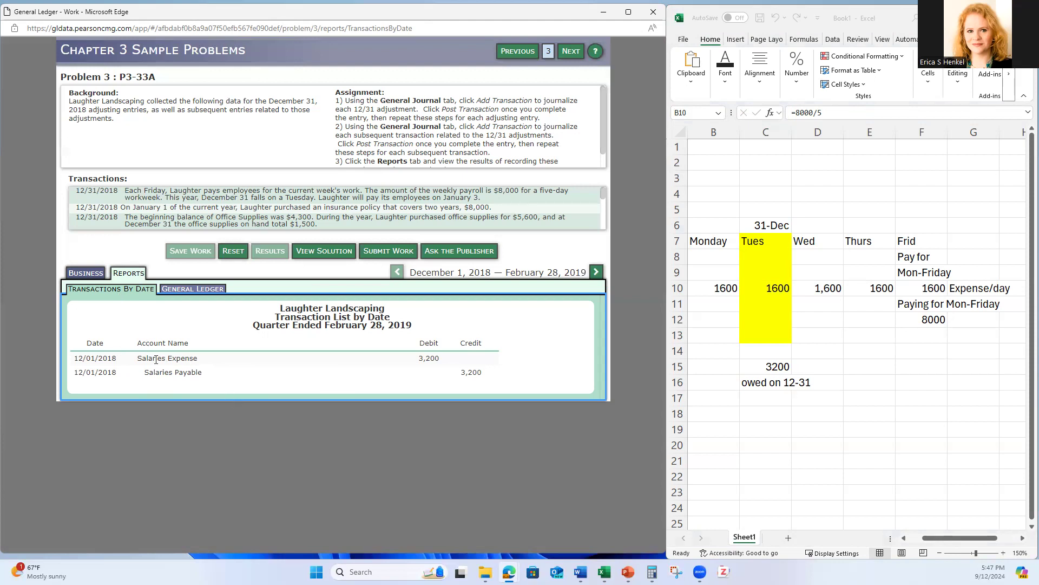
click(189, 292)
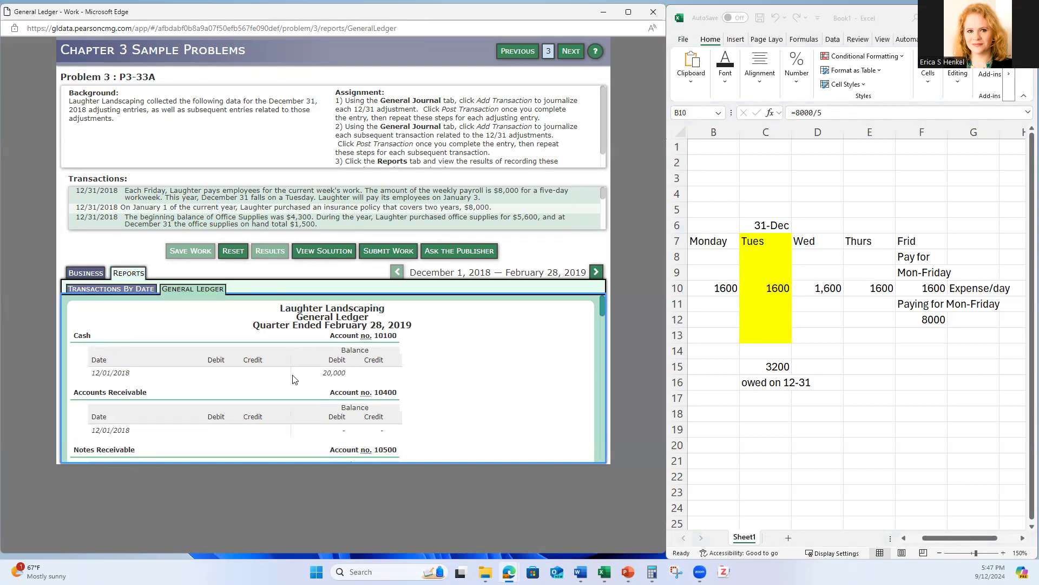
scroll(295, 371, down, 1)
scroll(295, 372, down, 4)
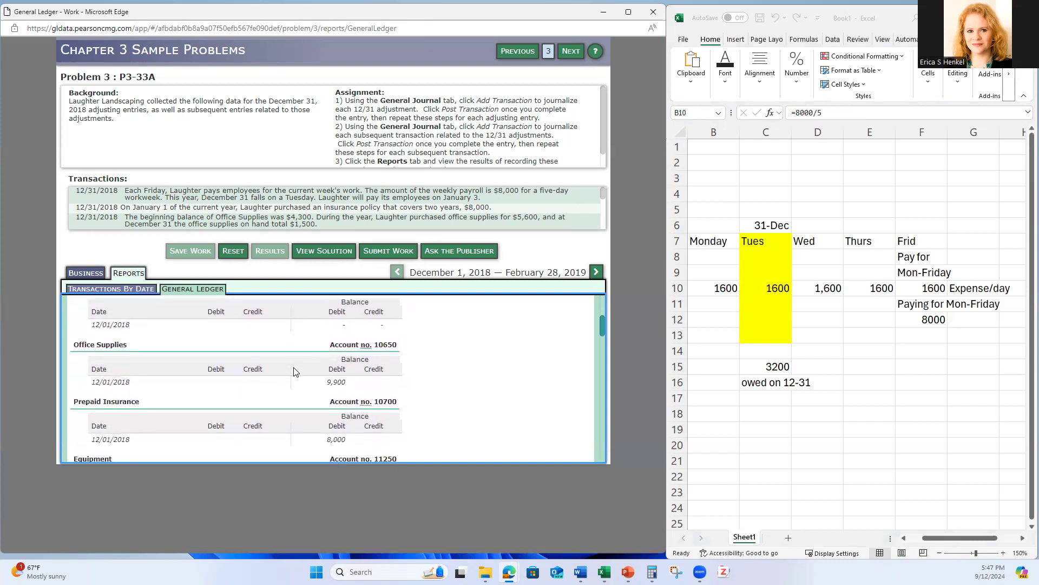
scroll(295, 371, down, 4)
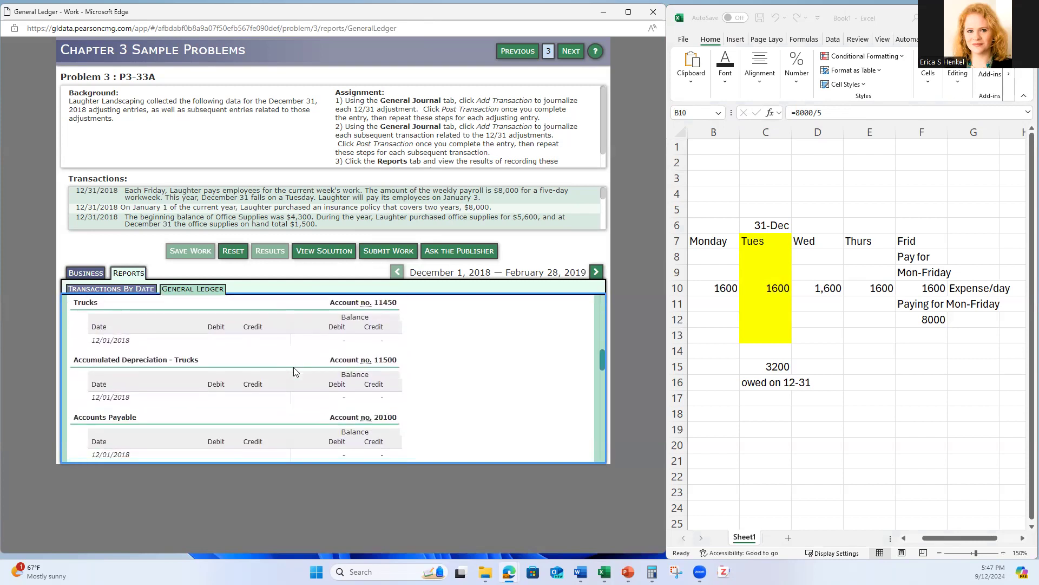
scroll(295, 372, down, 3)
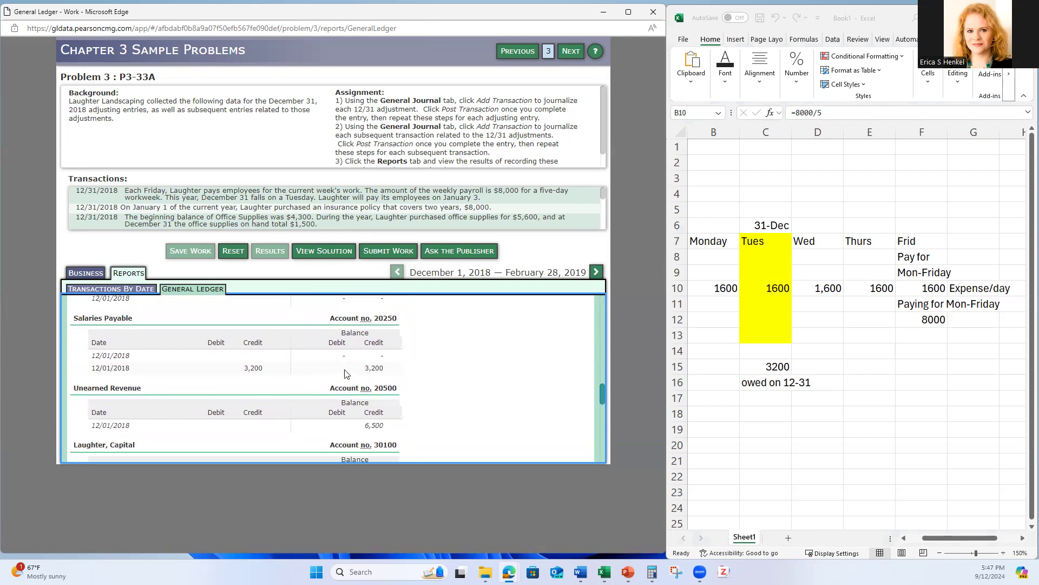
scroll(344, 374, down, 8)
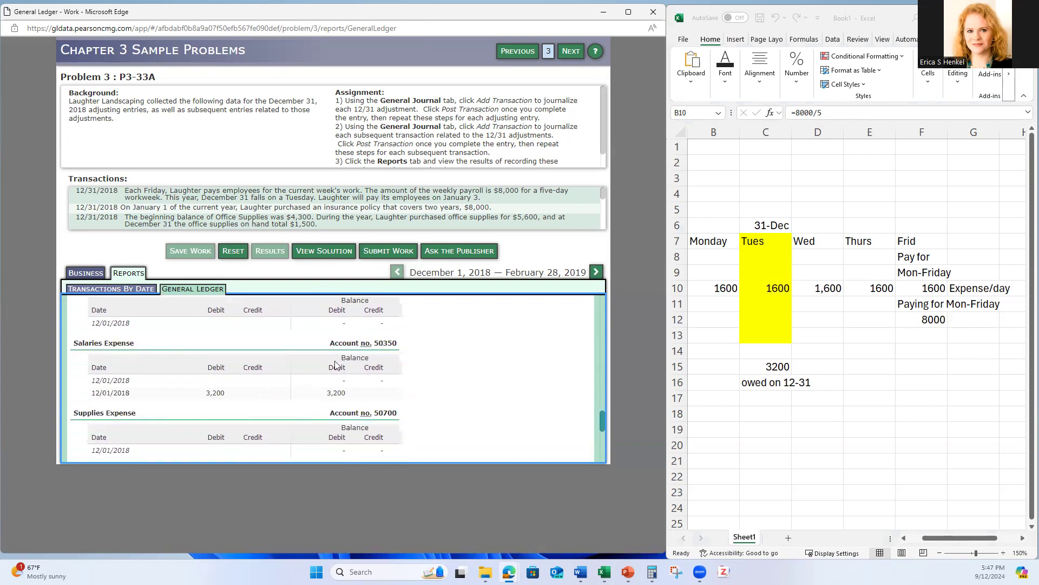
Step: Edit the posted salaries transaction in the General Journal, set its date to 12/31/2018 and post it again
click(91, 274)
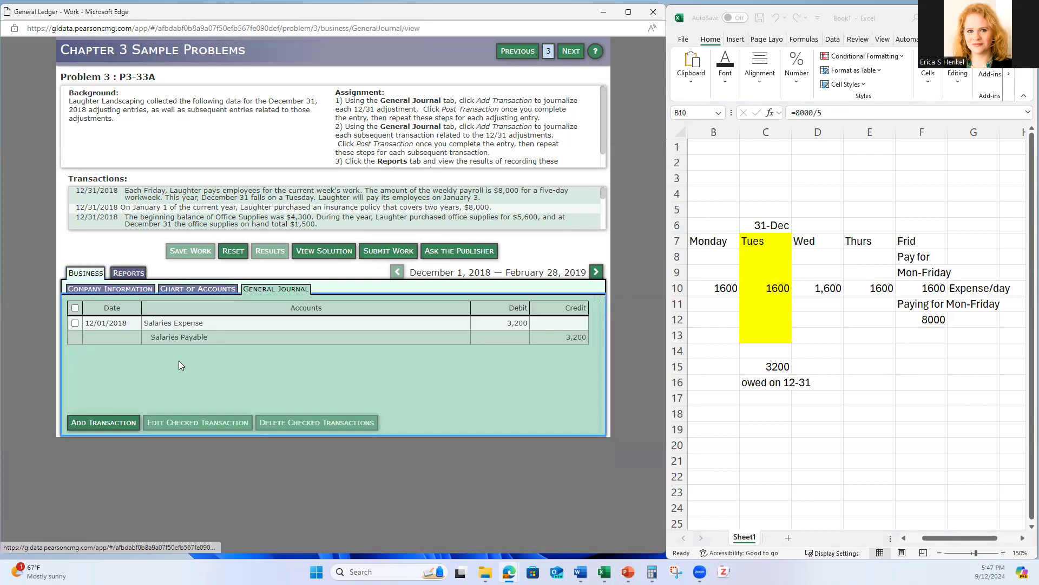
click(273, 385)
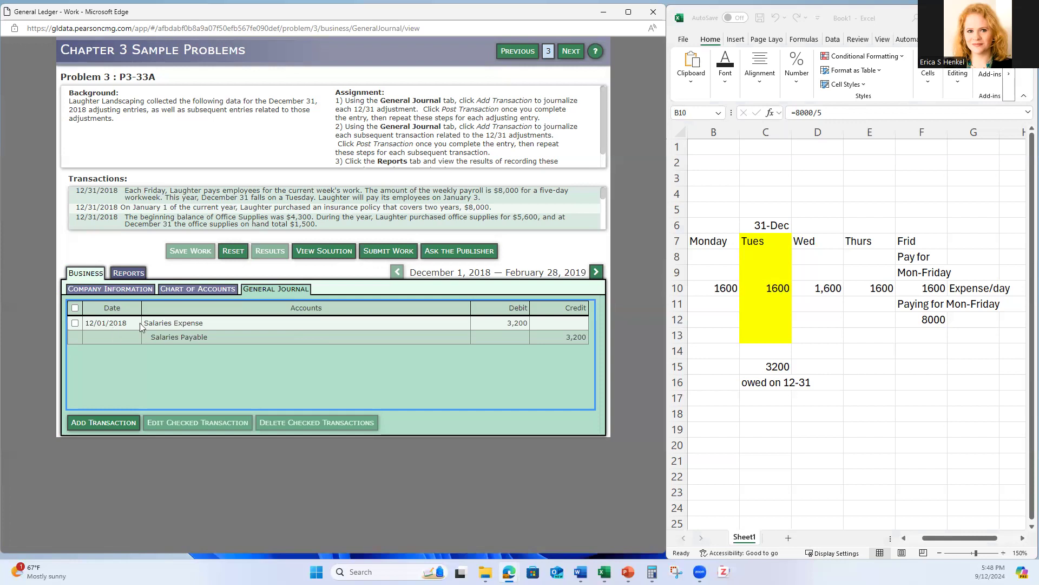
click(75, 323)
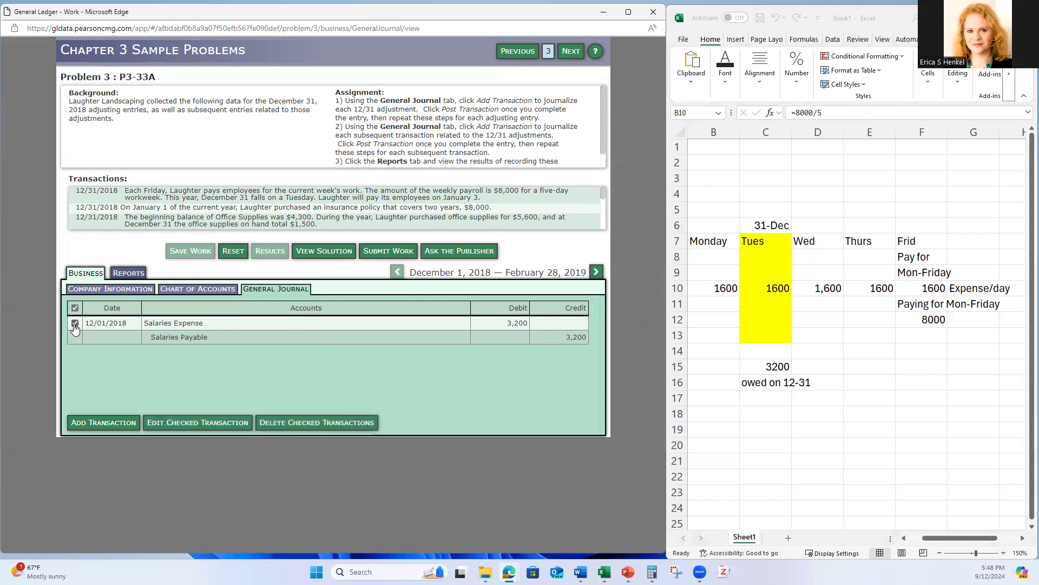
click(184, 426)
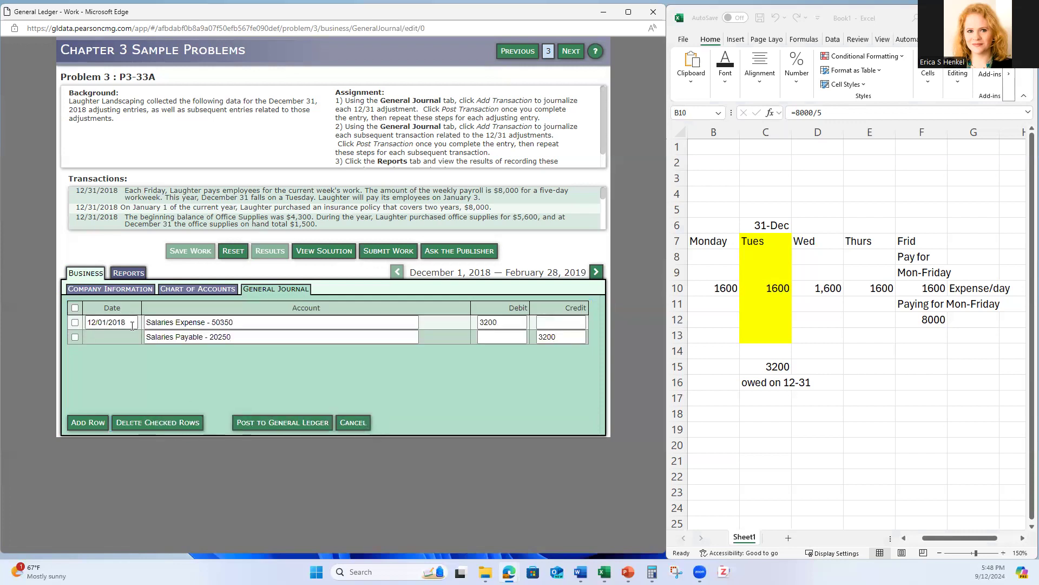
click(132, 324)
click(129, 438)
click(282, 423)
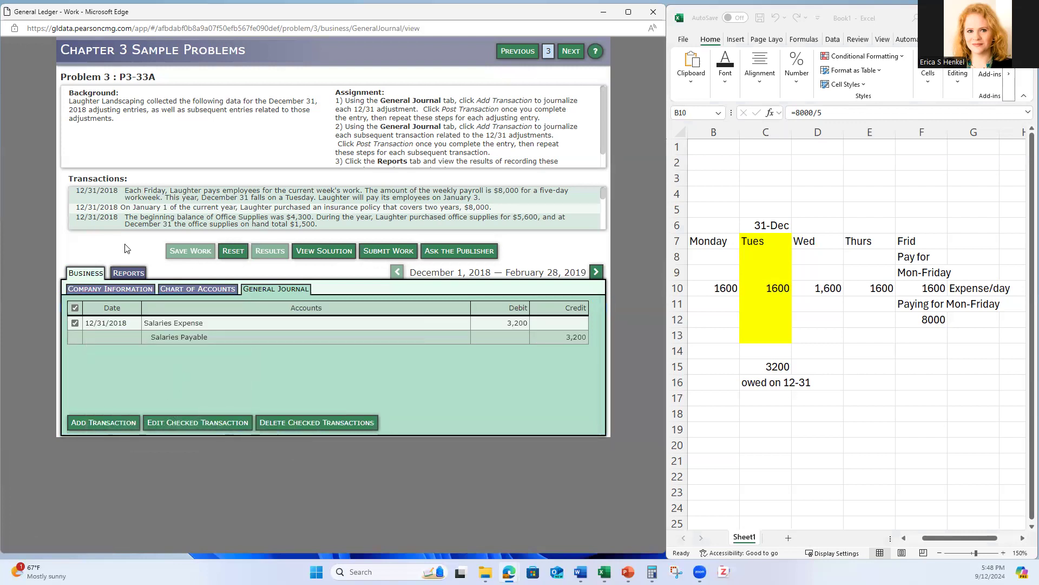
Step: Check the entry's date in the Transactions by Date report and add a new General Journal transaction
click(128, 273)
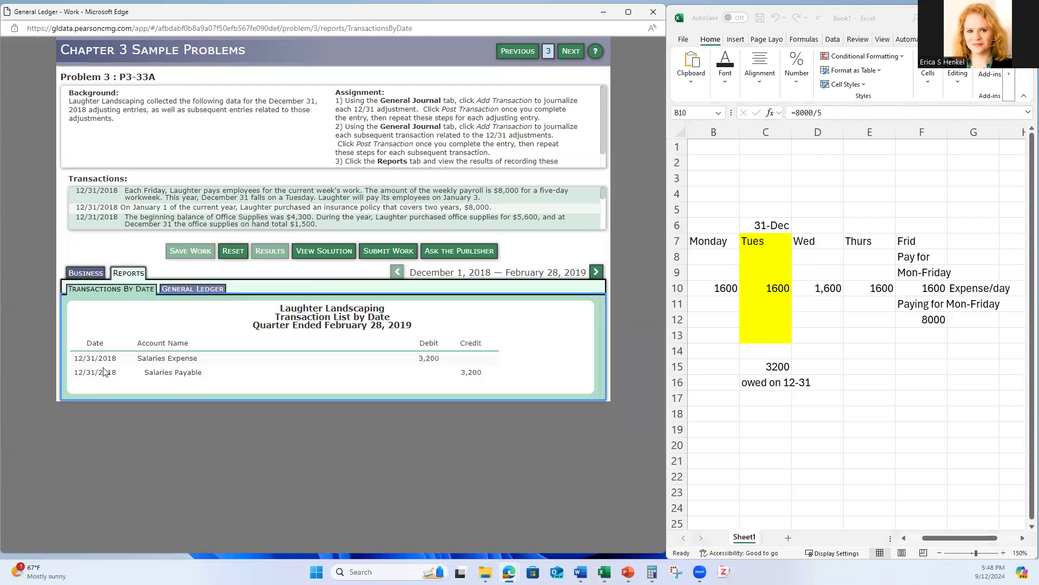
click(85, 273)
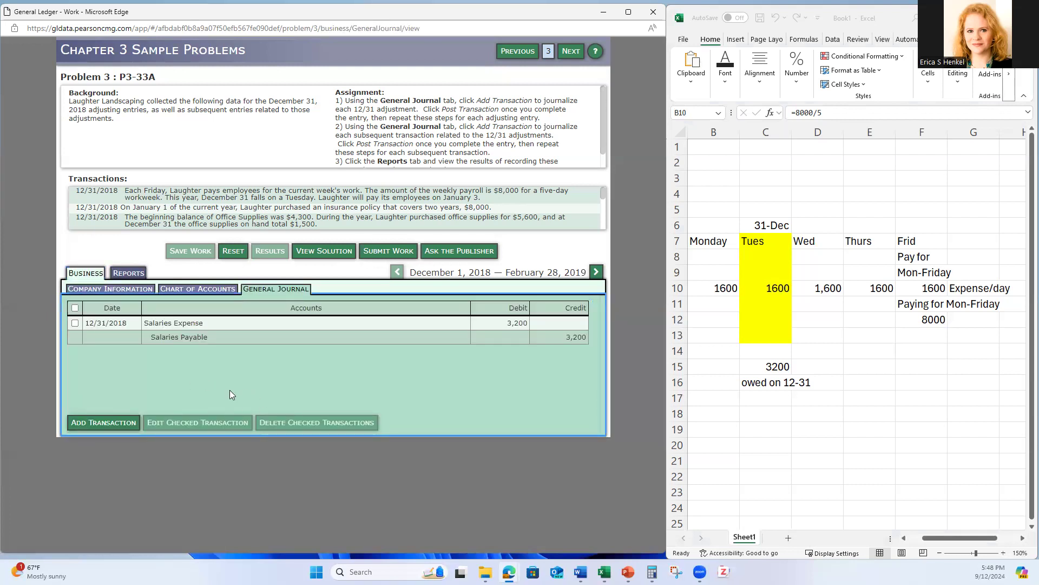
click(99, 425)
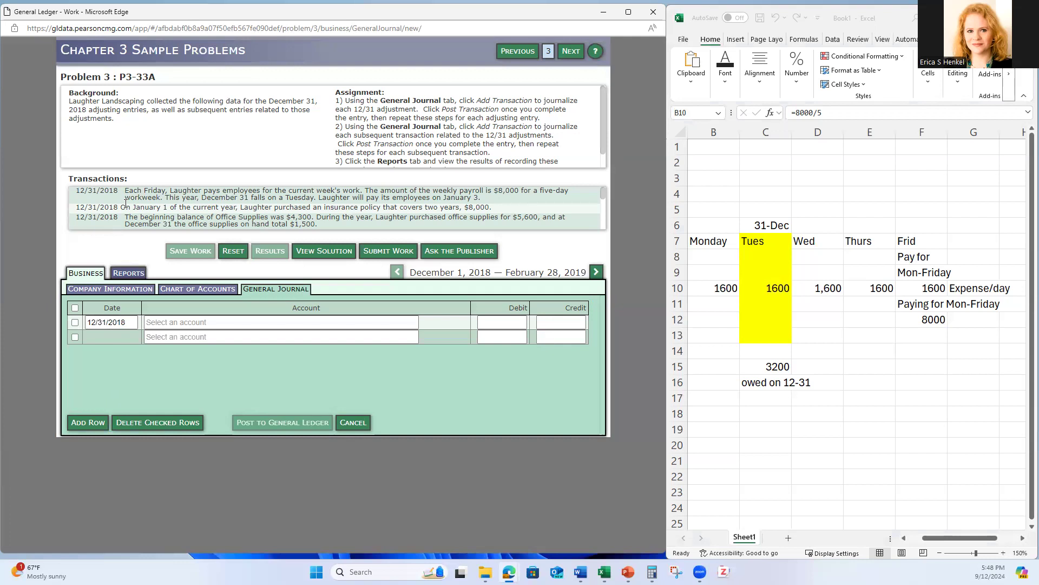
Step: Enter the date 1-1-18 in cell C18 and the note "Purchased prepaid insurance for 2 years" in C19 of the spreadsheet
click(759, 413)
text(1-1-18)
key(Return)
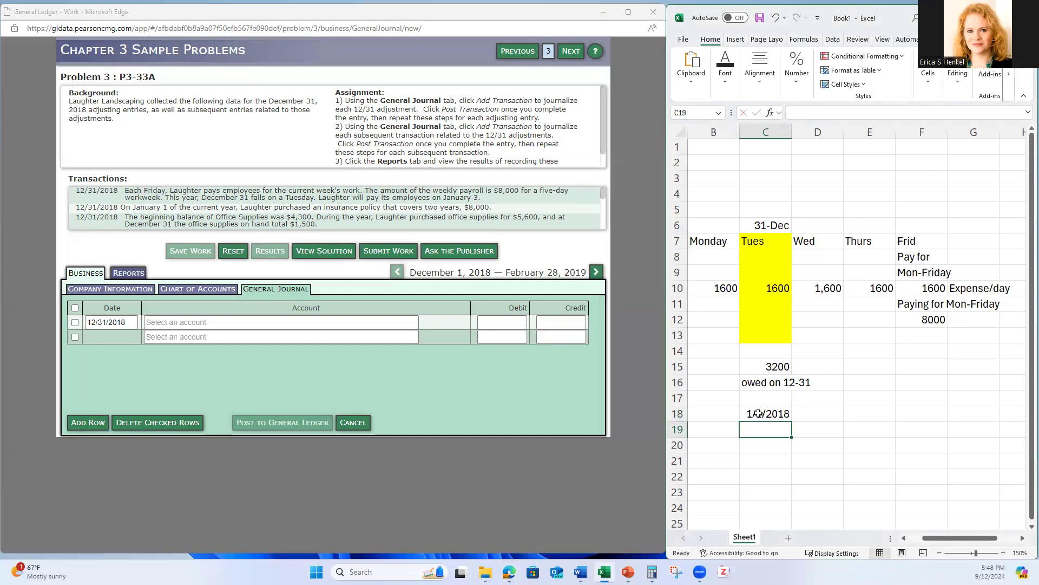
text(Purch)
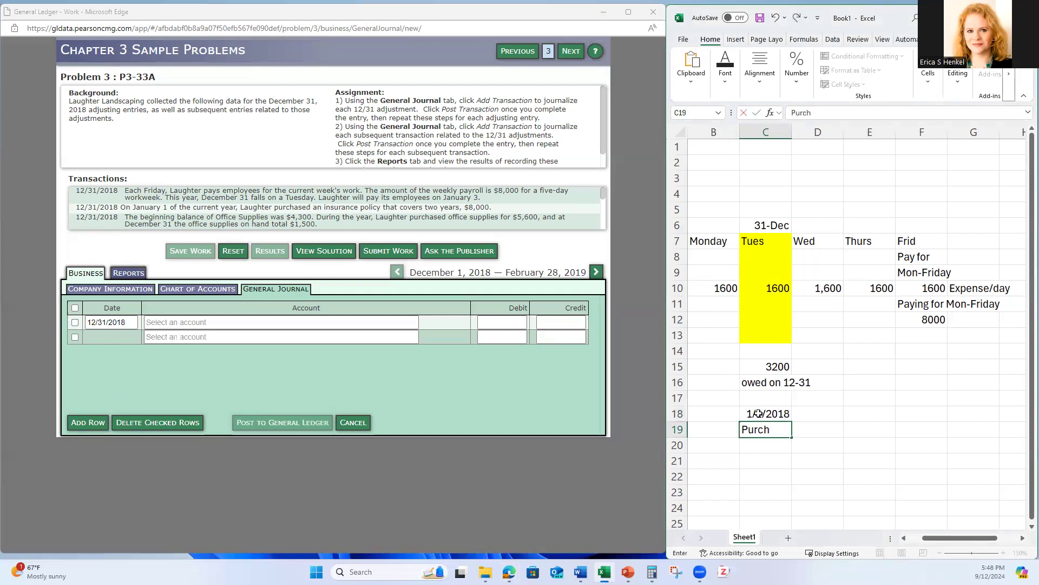
text(ased prepaid ins)
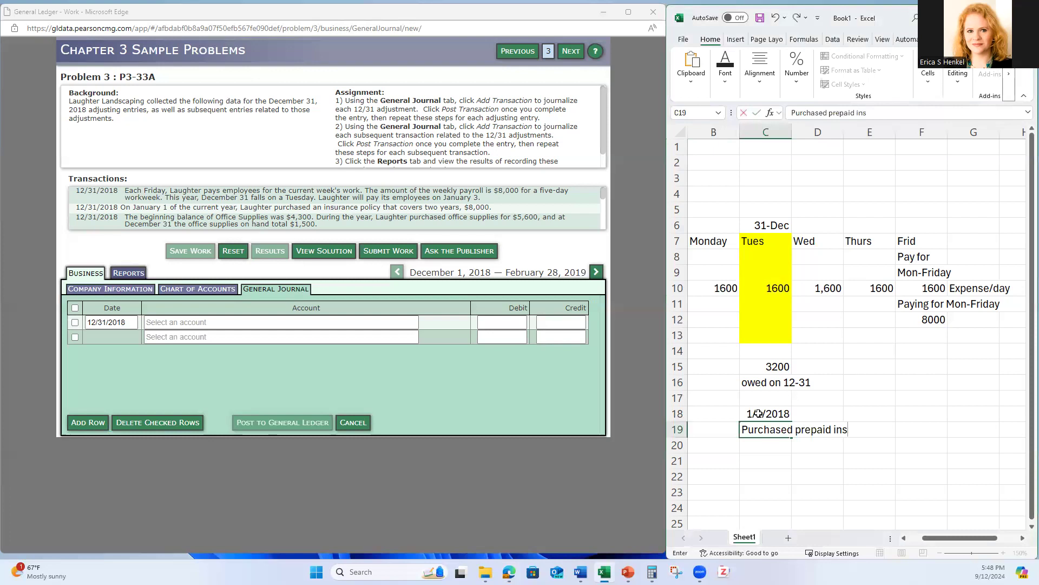
text(urance for 2 years)
key(Return)
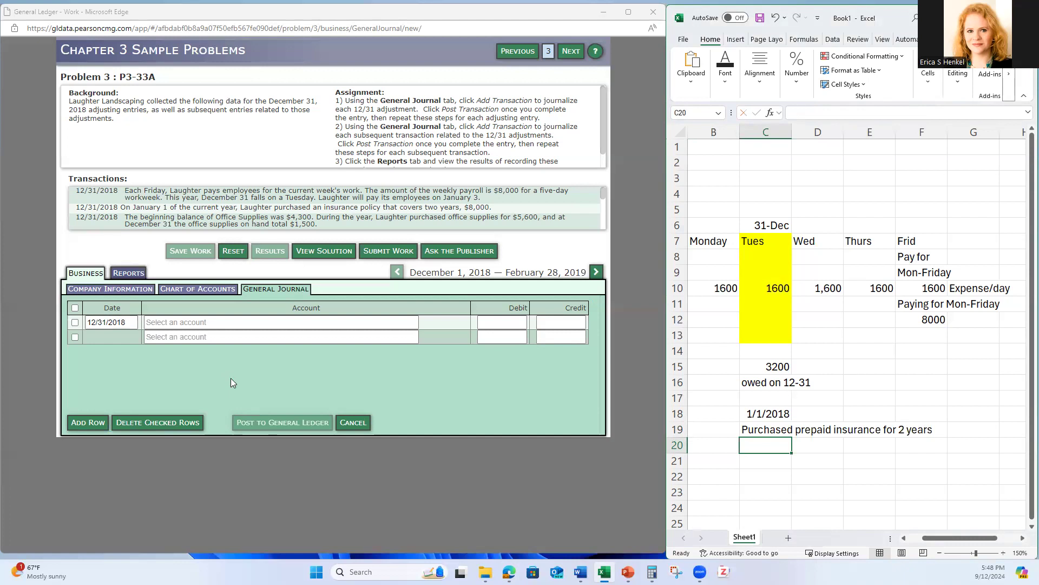
Step: Choose Insurance Expense - 50750 as the first account of the new 12/31/2018 journal entry
click(206, 322)
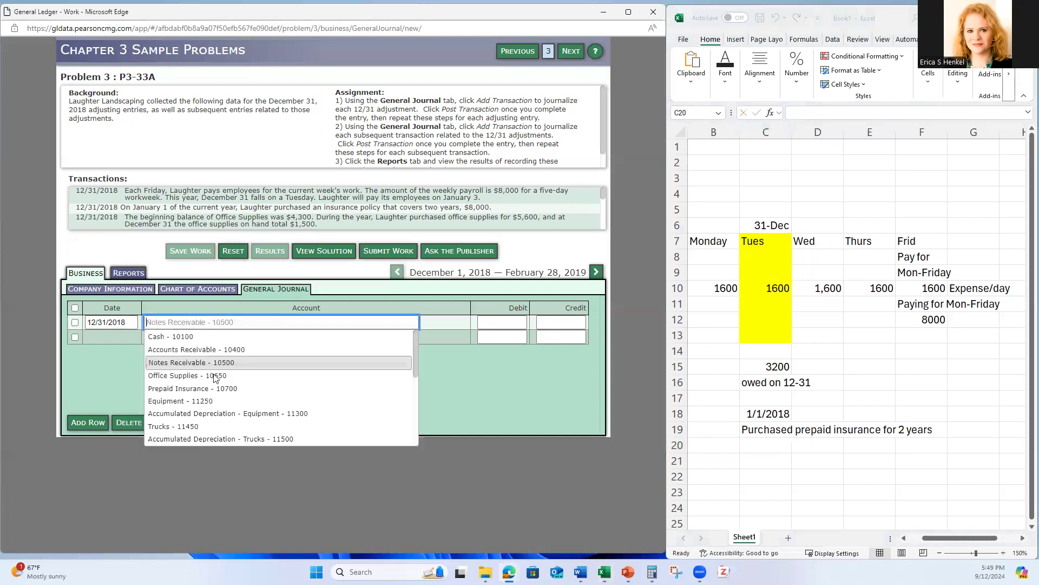
scroll(214, 374, down, 5)
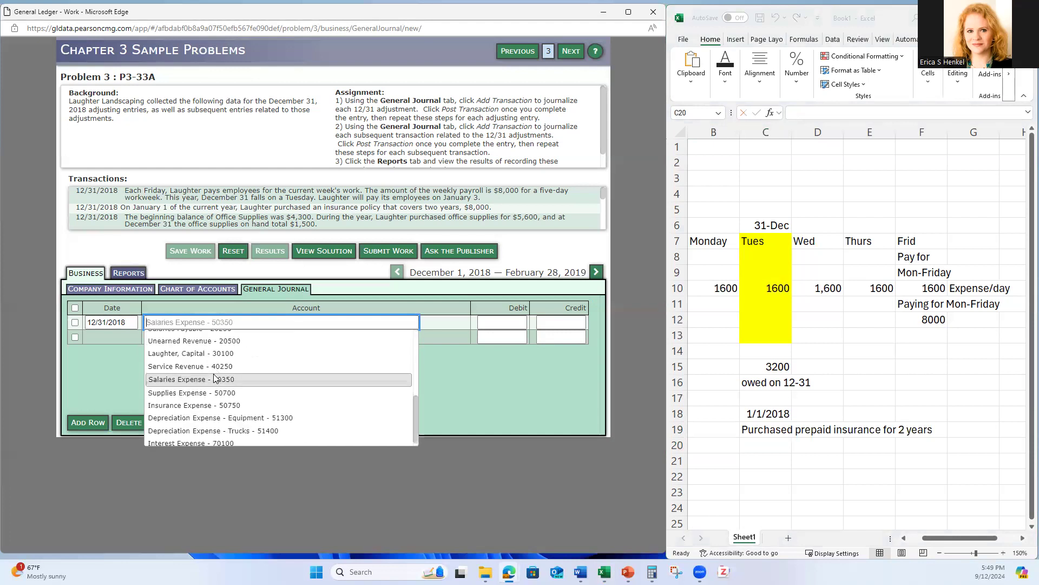
click(219, 410)
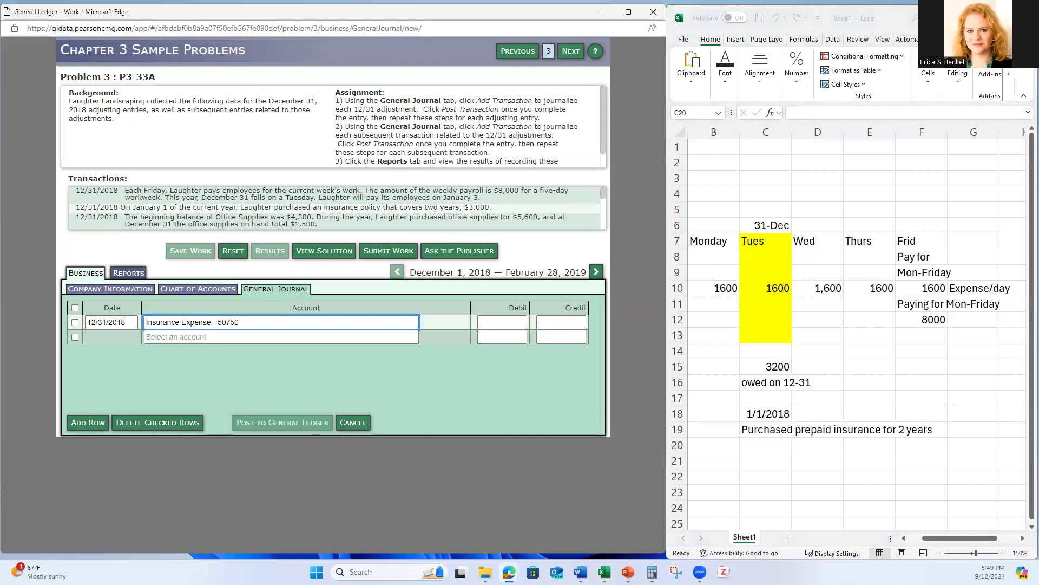
Step: Calculate the yearly insurance cost in cell D20 as =8000/2 and label it "per year" in E20
click(816, 452)
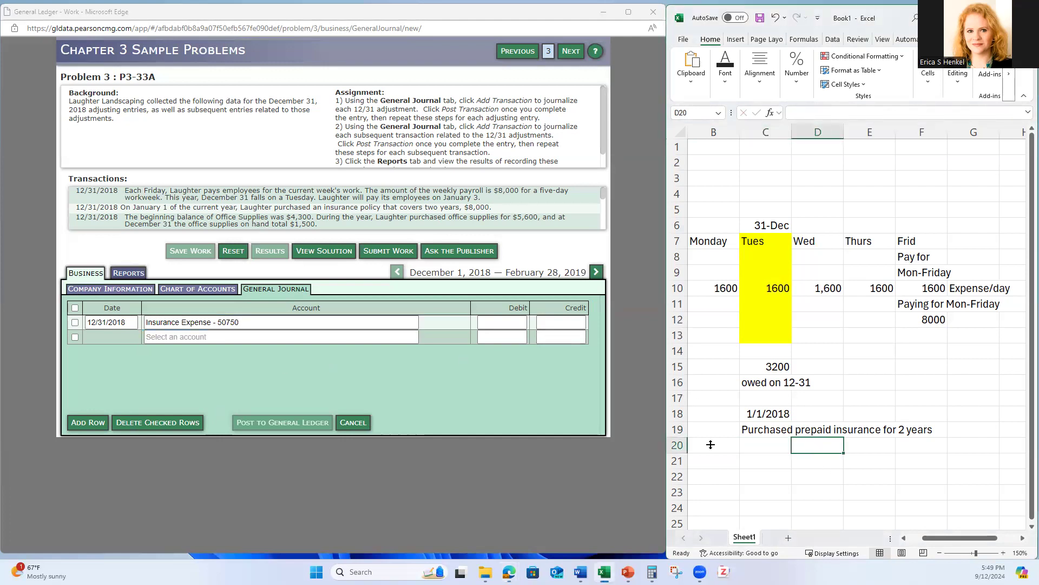
text(=)
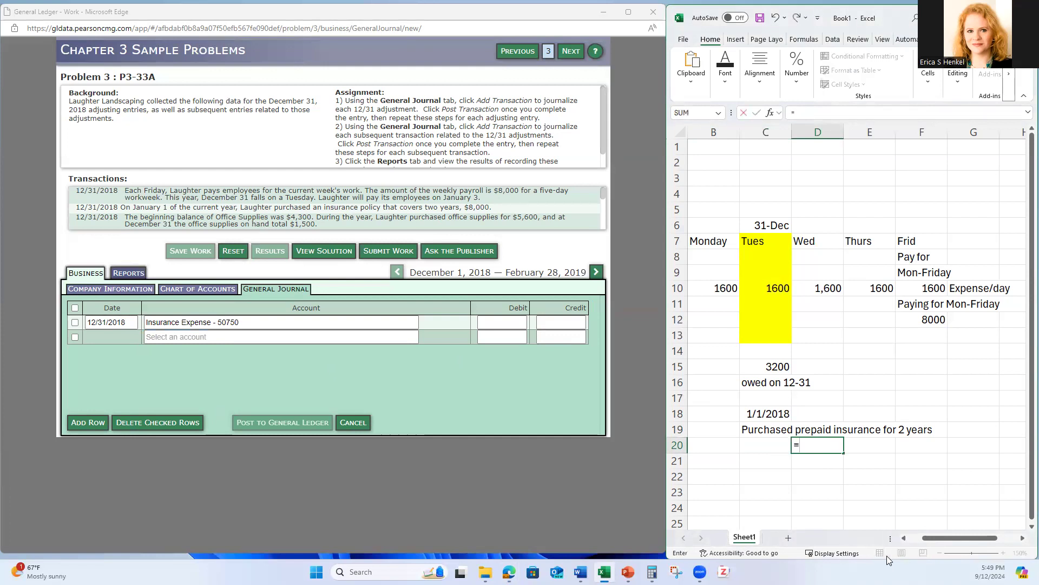
text(8000/2)
key(Return)
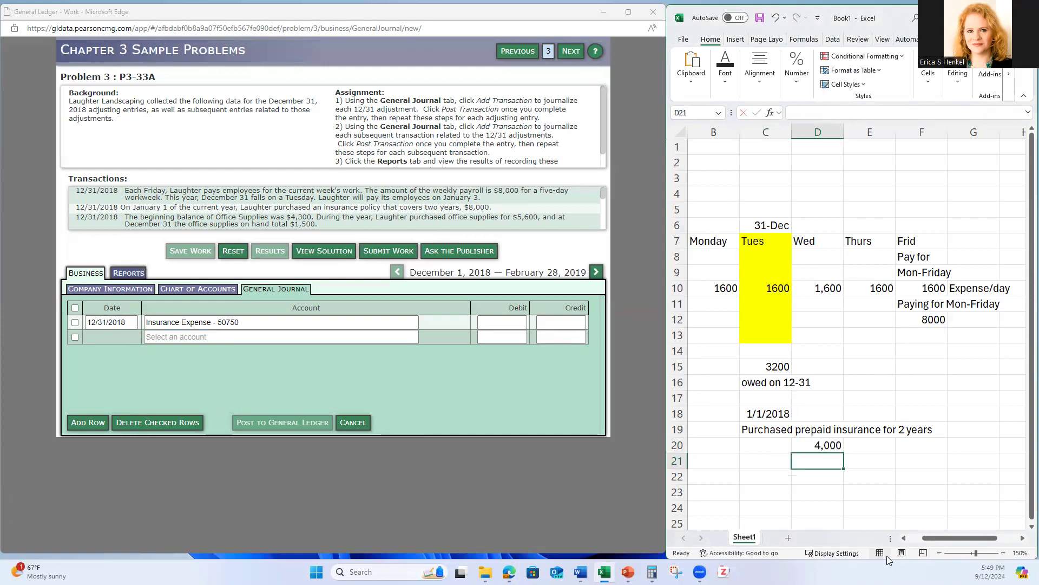
click(866, 445)
text(per year)
key(Return)
Step: Copy the yearly insurance formula into D21 and turn it into text so it displays =8000/2
click(827, 445)
key(ctrl+c)
click(820, 460)
key(ctrl+v)
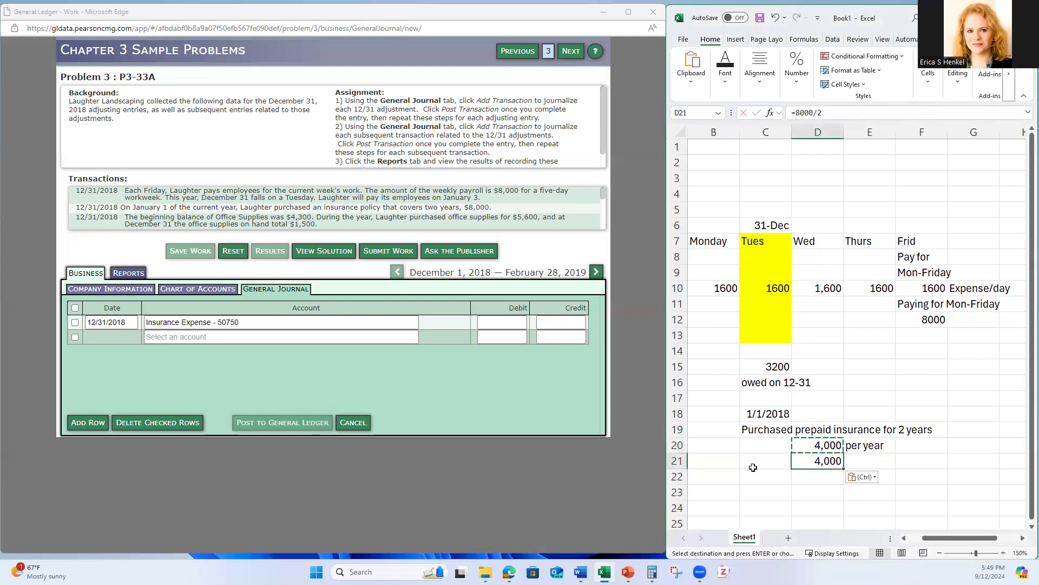
key(Escape)
double_click(795, 458)
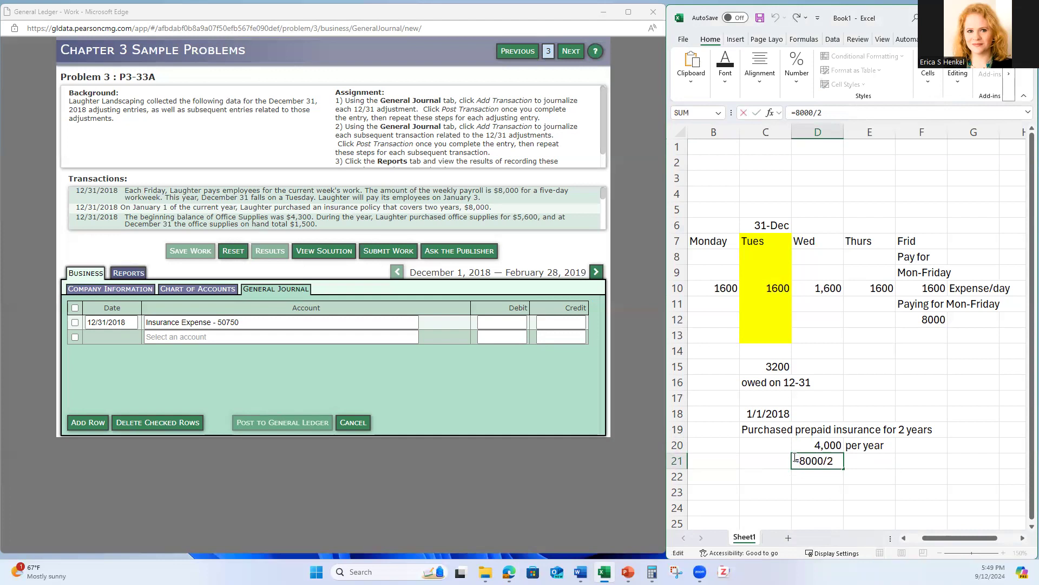
text(')
key(Return)
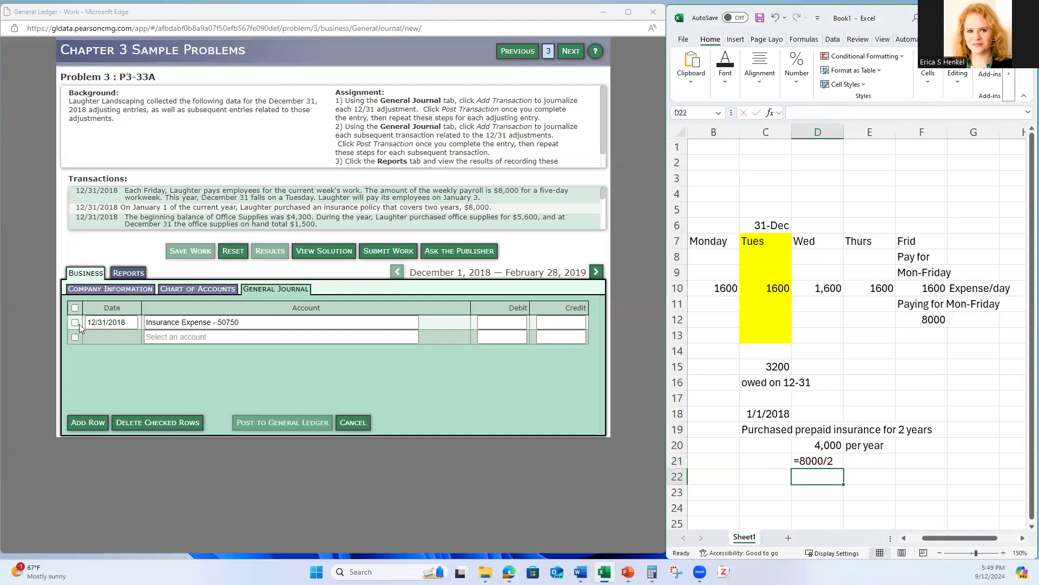
Step: Debit Insurance Expense 4000, credit Prepaid Insurance - 10700 for 4000 on the second row and post the entry to the general ledger
click(493, 325)
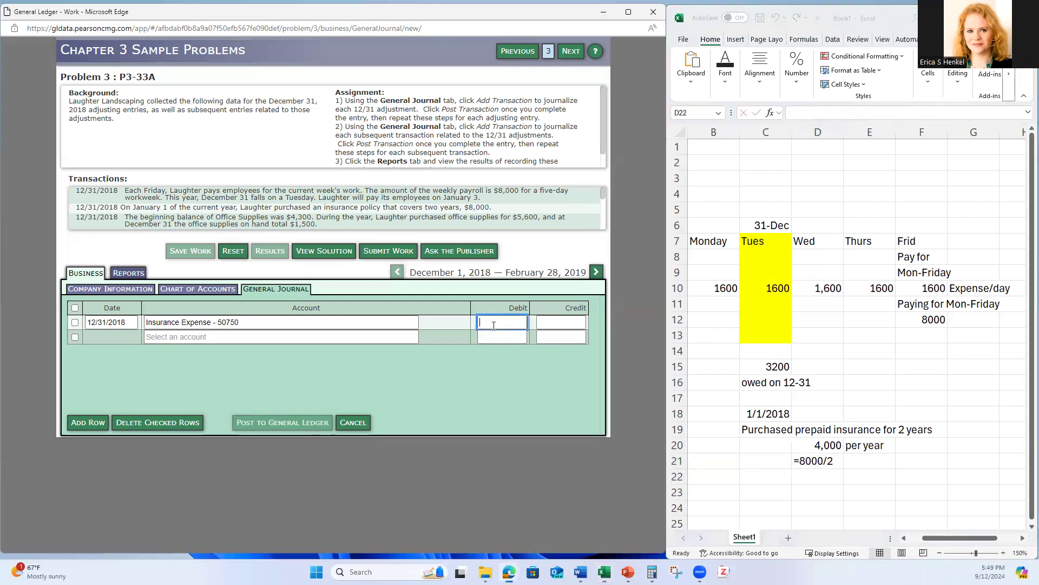
text(4000.00)
click(560, 337)
text(4000)
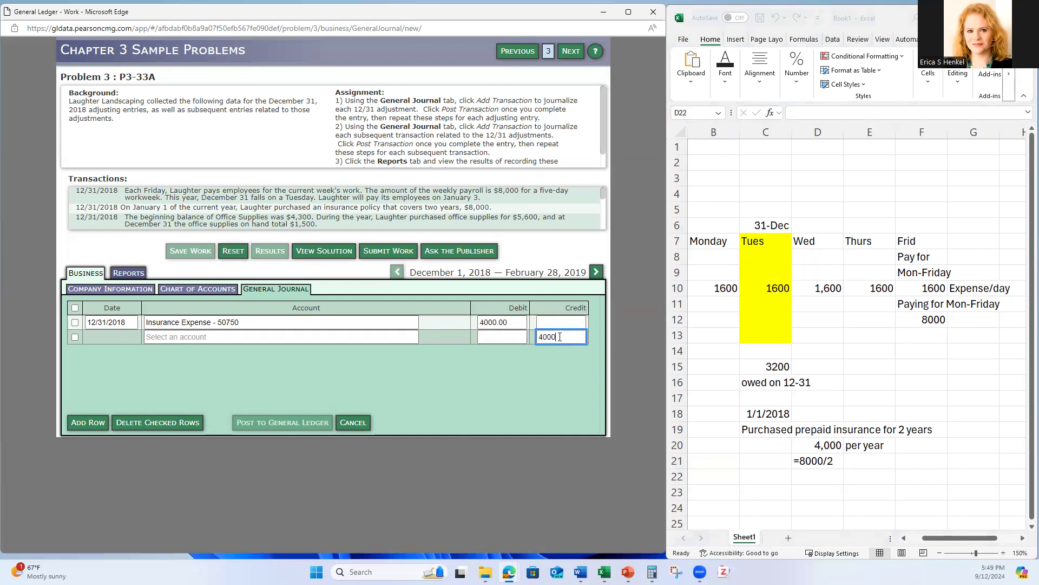
click(191, 336)
click(224, 401)
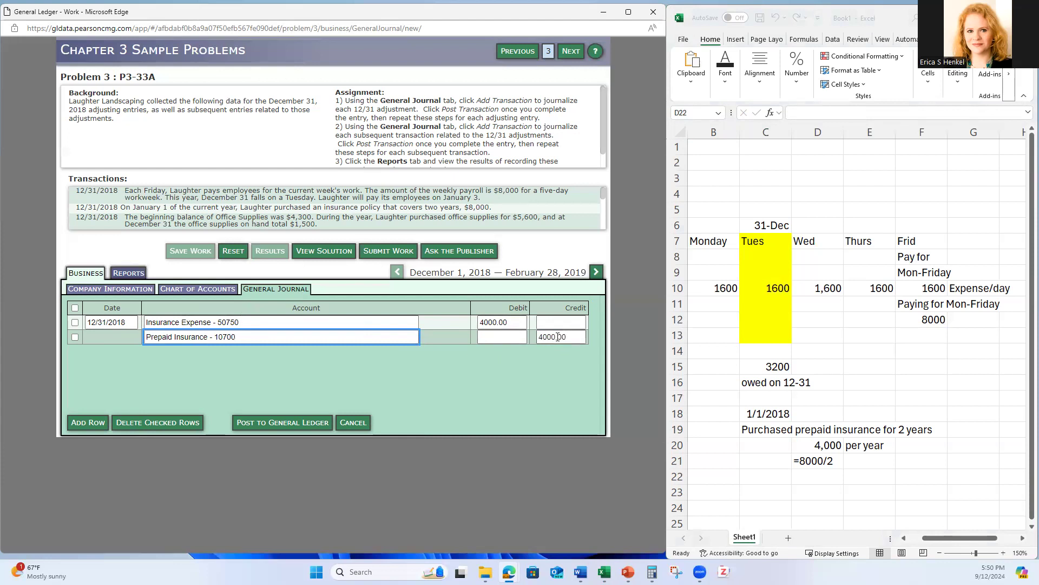
click(286, 426)
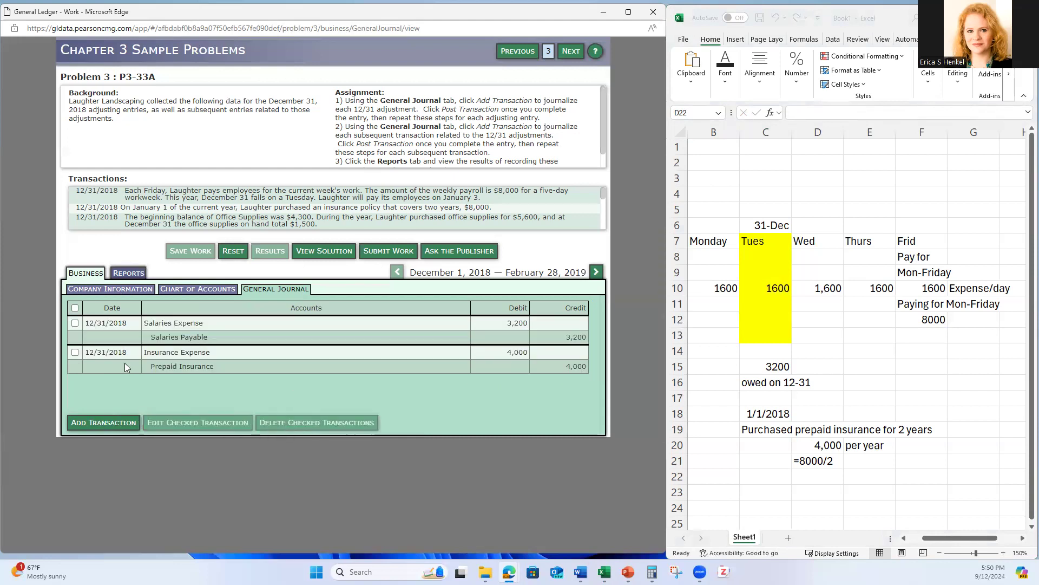
Step: Review the posted insurance entry in the Transactions by Date report and the Prepaid Insurance and Insurance Expense ledger accounts, and return to the General Journal
click(128, 274)
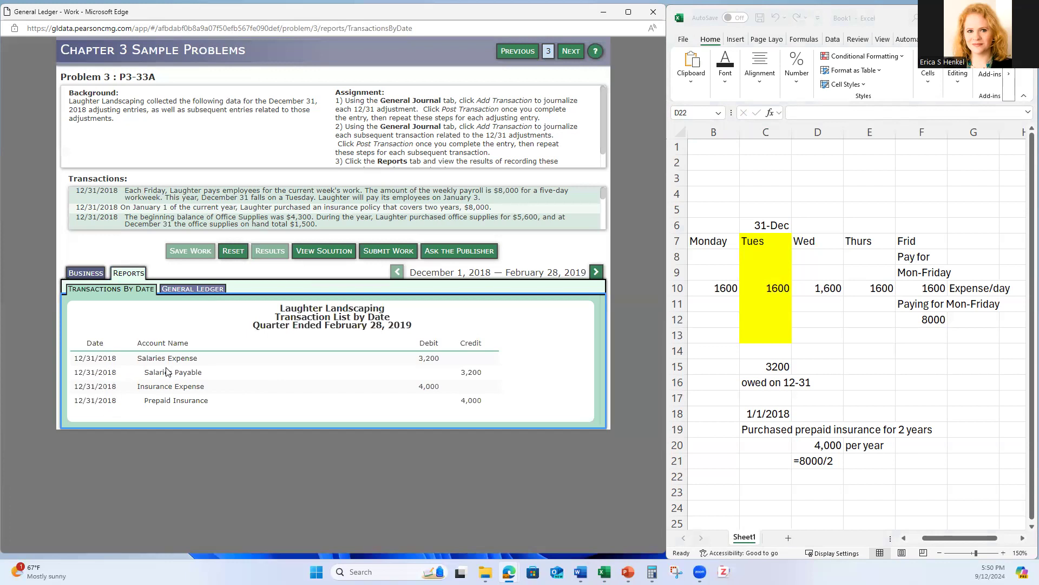
click(187, 289)
scroll(183, 352, down, 3)
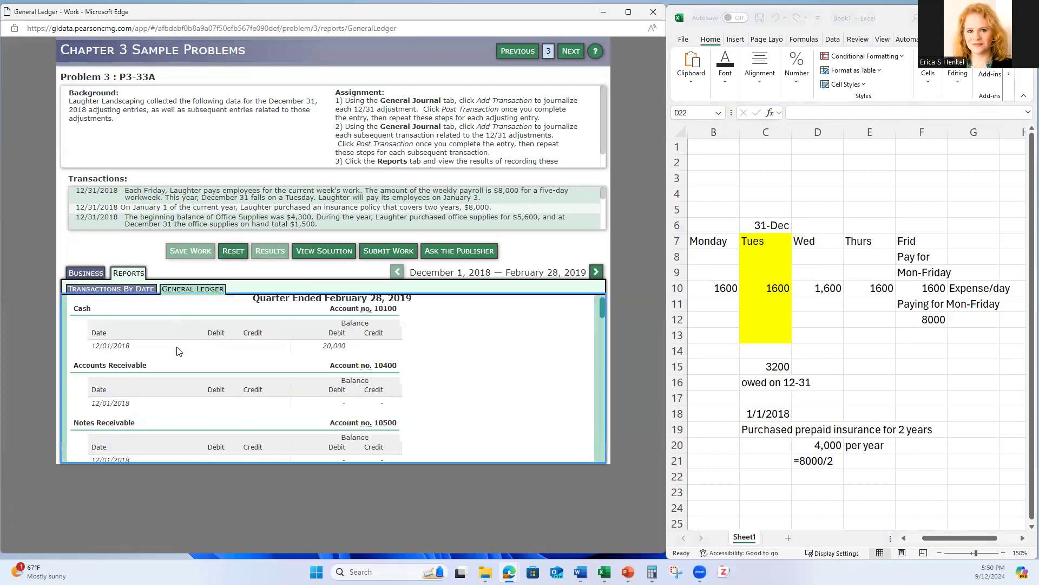
scroll(179, 351, down, 1)
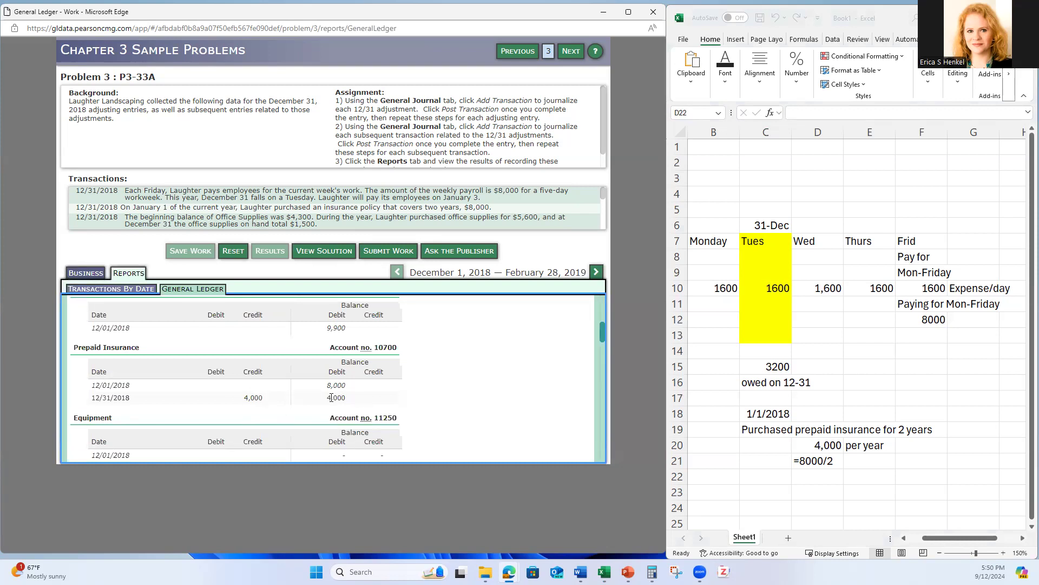
scroll(331, 397, down, 7)
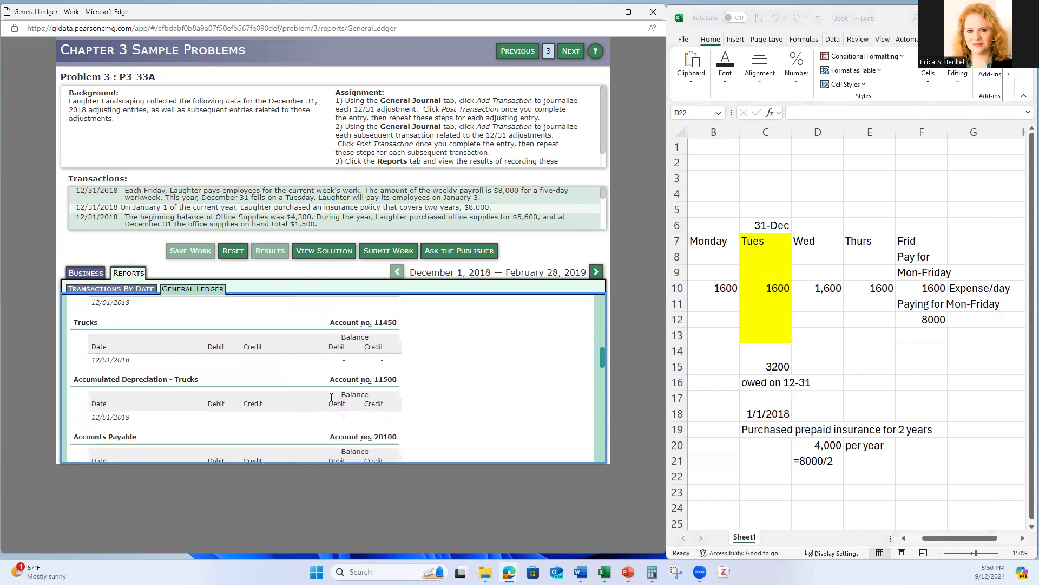
scroll(331, 397, down, 8)
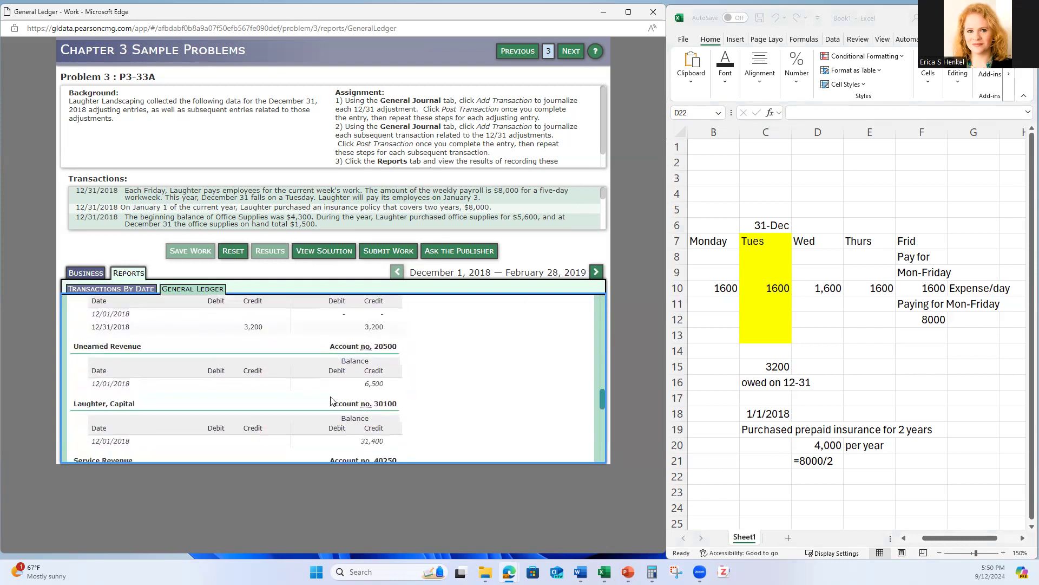
scroll(332, 401, down, 4)
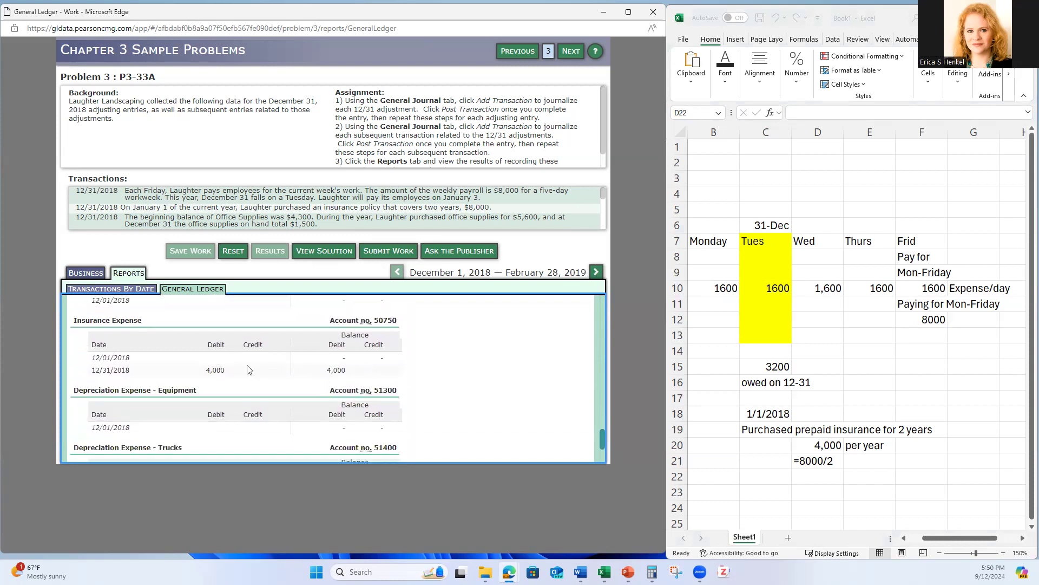
click(82, 276)
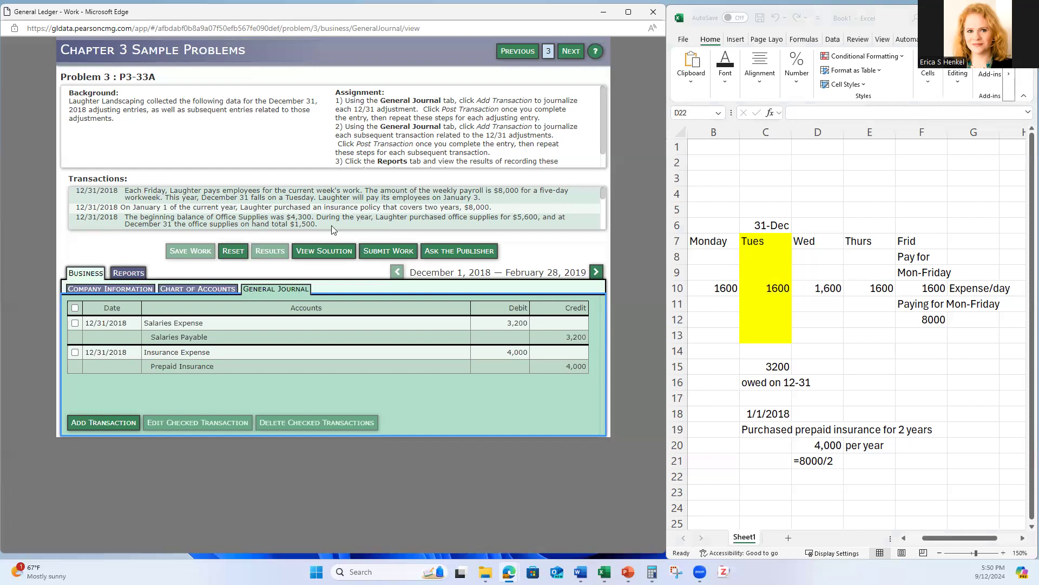
Step: Check the Office Supplies balance in the General Ledger report and highlight the $5,600 purchase amount in the transaction text
click(817, 476)
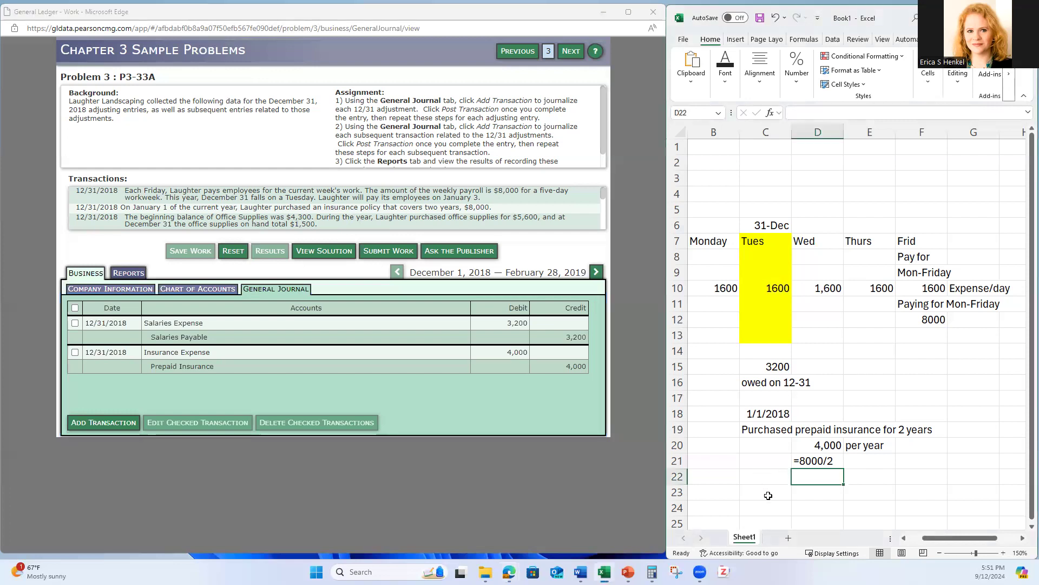
click(128, 274)
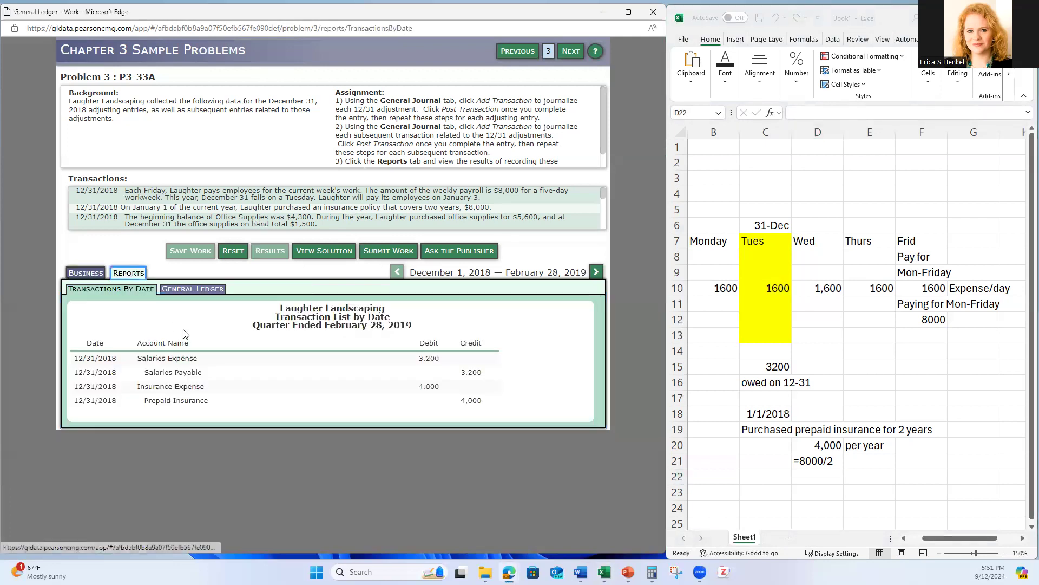
click(191, 291)
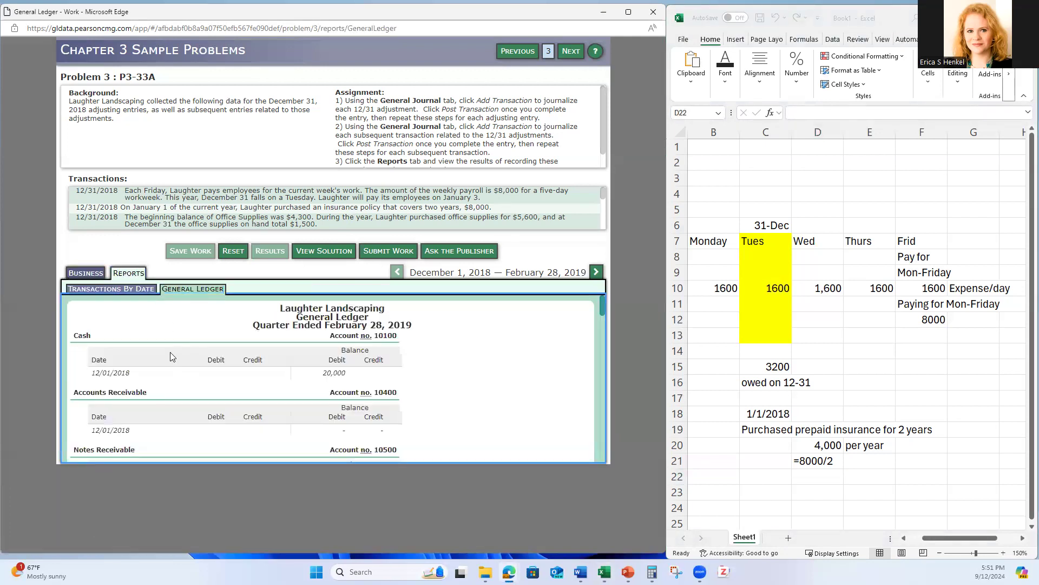
scroll(171, 355, down, 5)
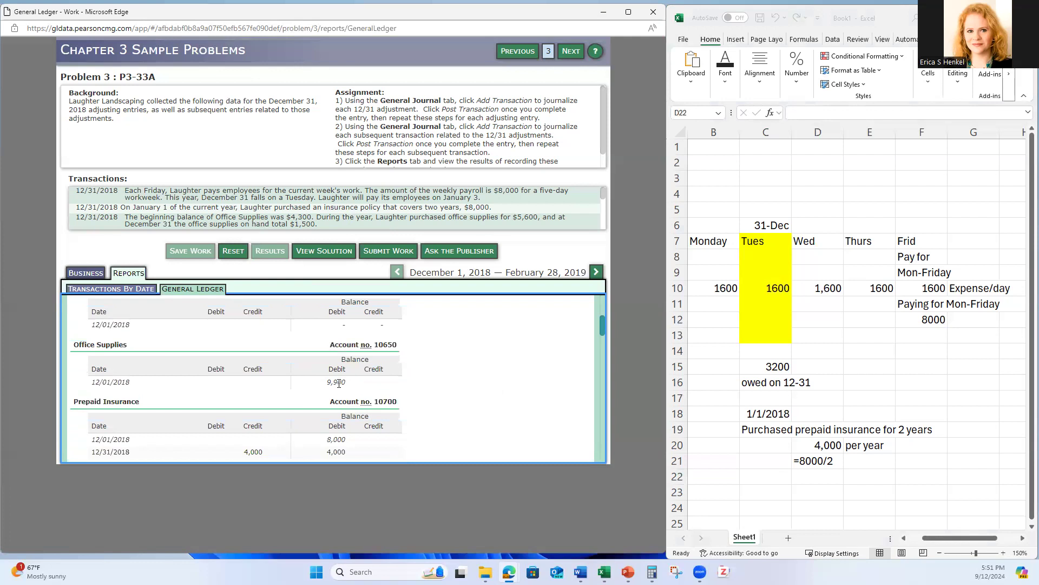
drag(513, 217, 542, 218)
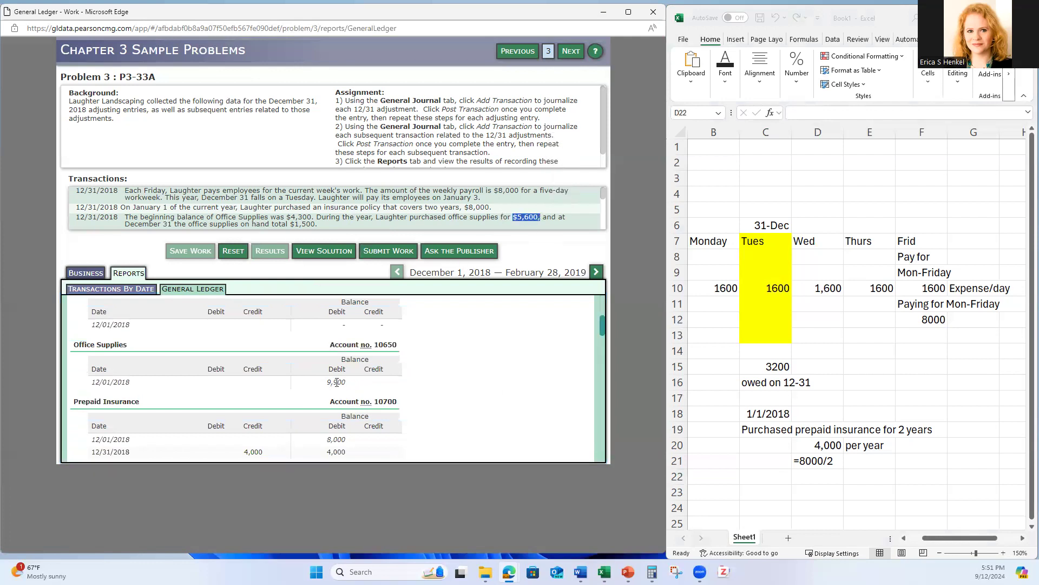
Step: Add the headings "Current" and "Should be" in C23 and D23 of the spreadsheet, with 9900 and 1500 beneath them
click(766, 492)
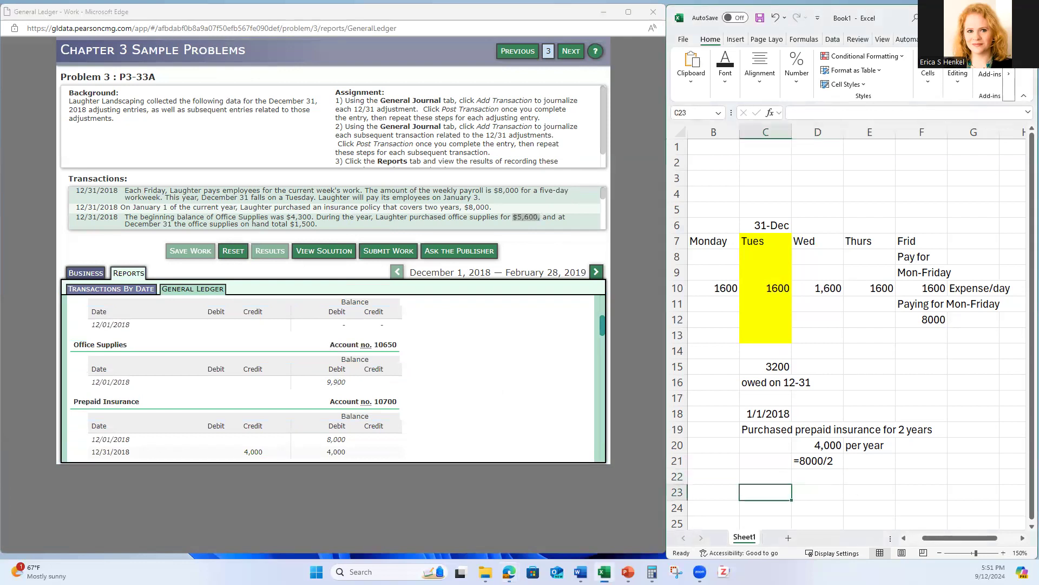
text(Current)
key(Tab)
text(Should be)
key(Return)
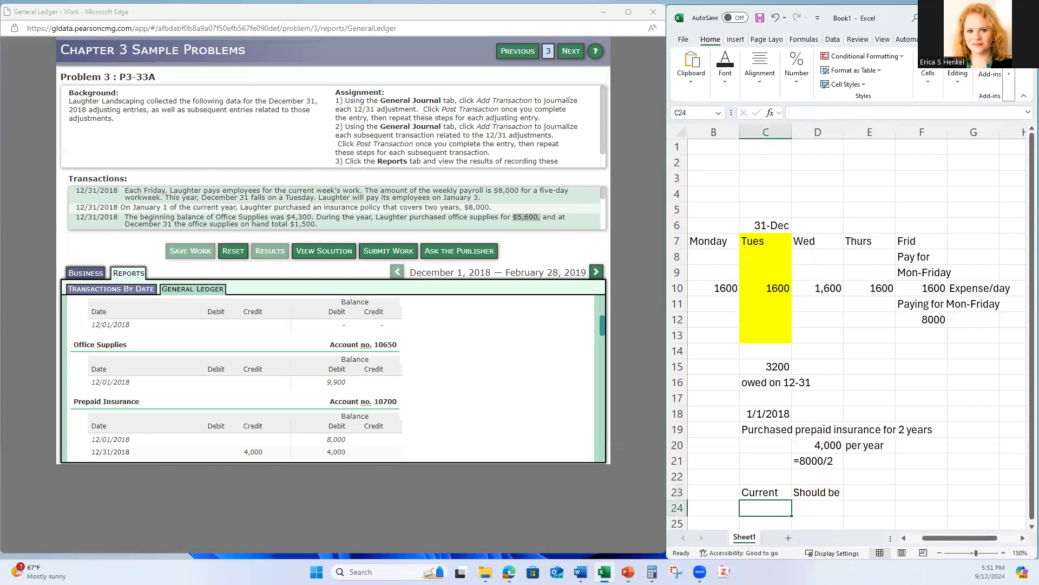
text(9900)
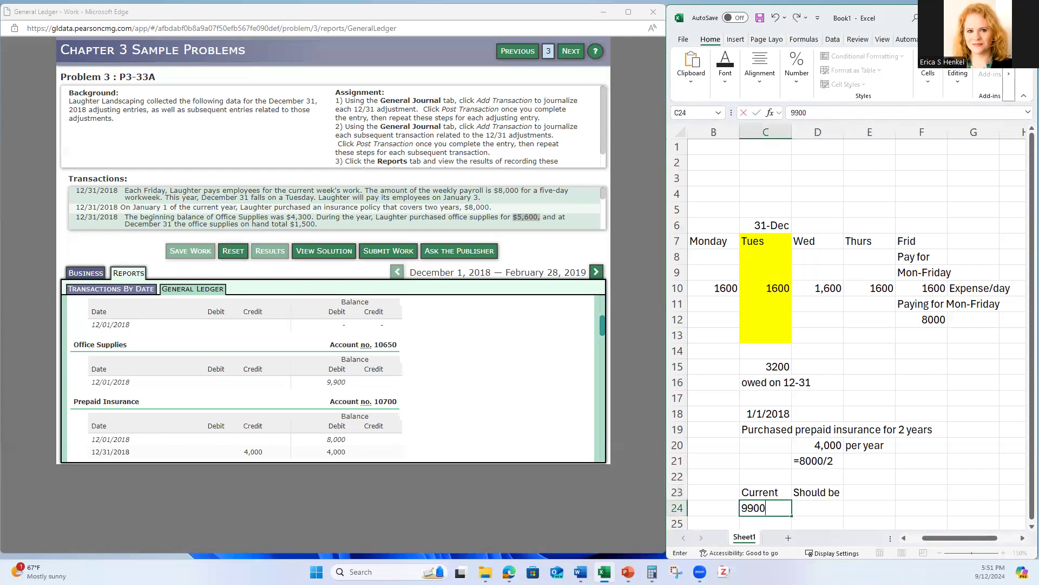
key(Tab)
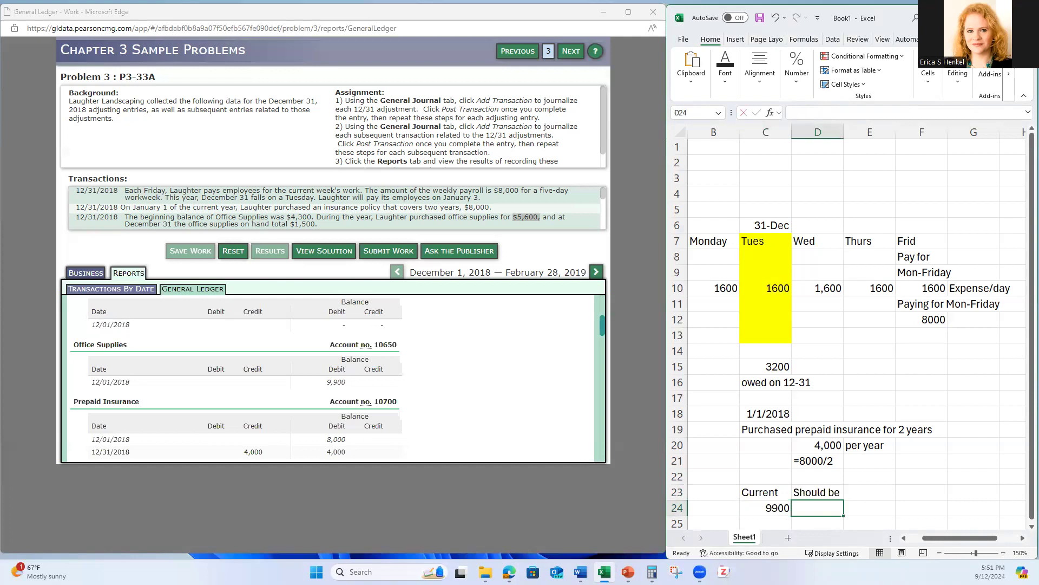
text(1500)
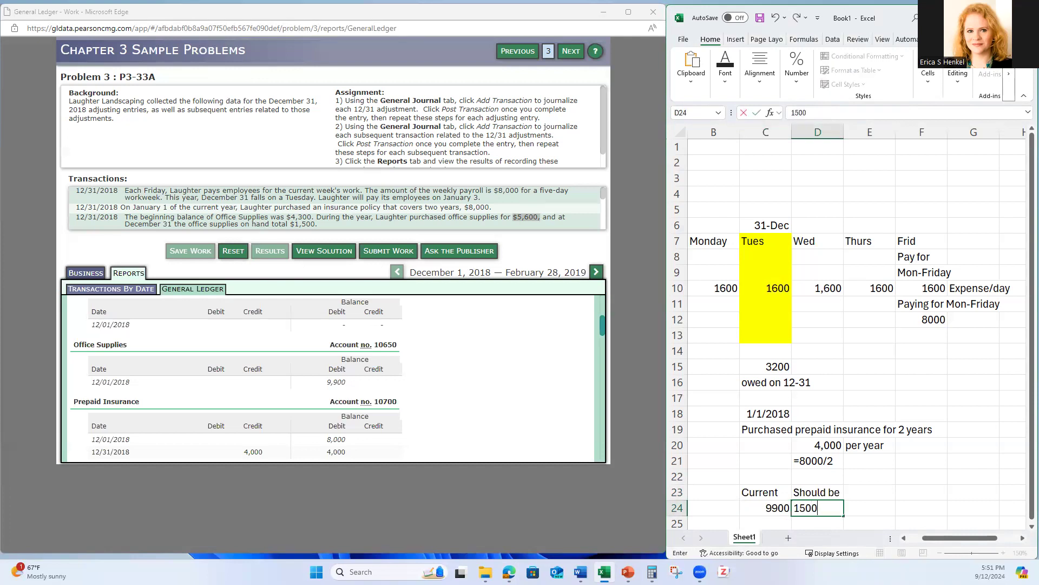
Step: Add the heading "Adjust" in E23 and calculate the supplies adjustment below it as =9900-1500
key(Tab)
key(Up)
text(Adjust)
key(Return)
text(=9900-1500)
key(Return)
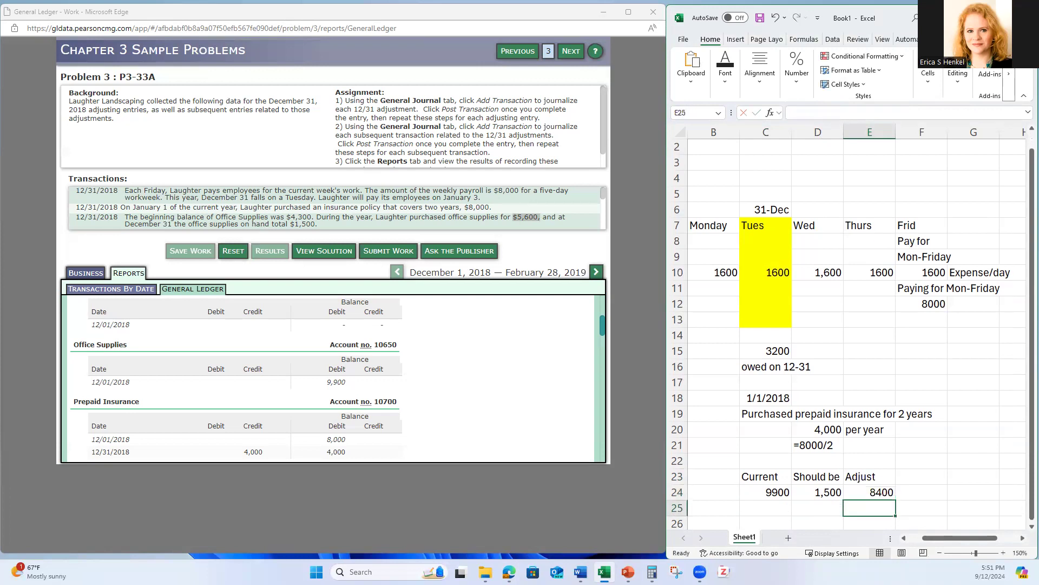
Step: Copy the supplies adjustment formula from E24 to E25 and show it there as the text =9900-1500
click(876, 491)
key(ctrl+c)
click(860, 507)
key(ctrl+v)
key(Escape)
double_click(848, 507)
text(')
key(Return)
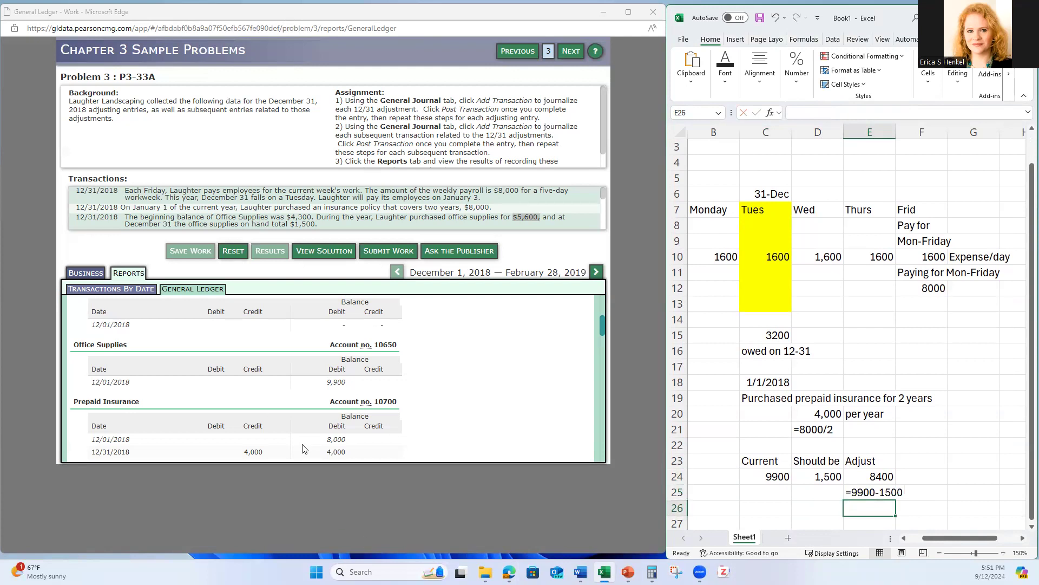
Step: Start a General Journal transaction dated 12/31/2018 and debit Supplies Expense - 50700 for the calculated adjustment of 8400
click(86, 272)
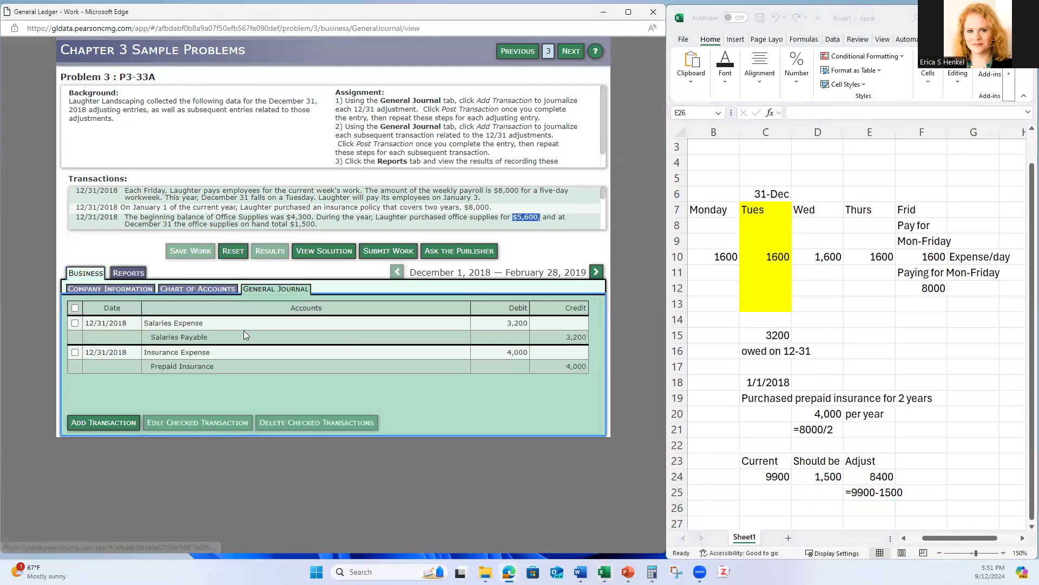
click(97, 424)
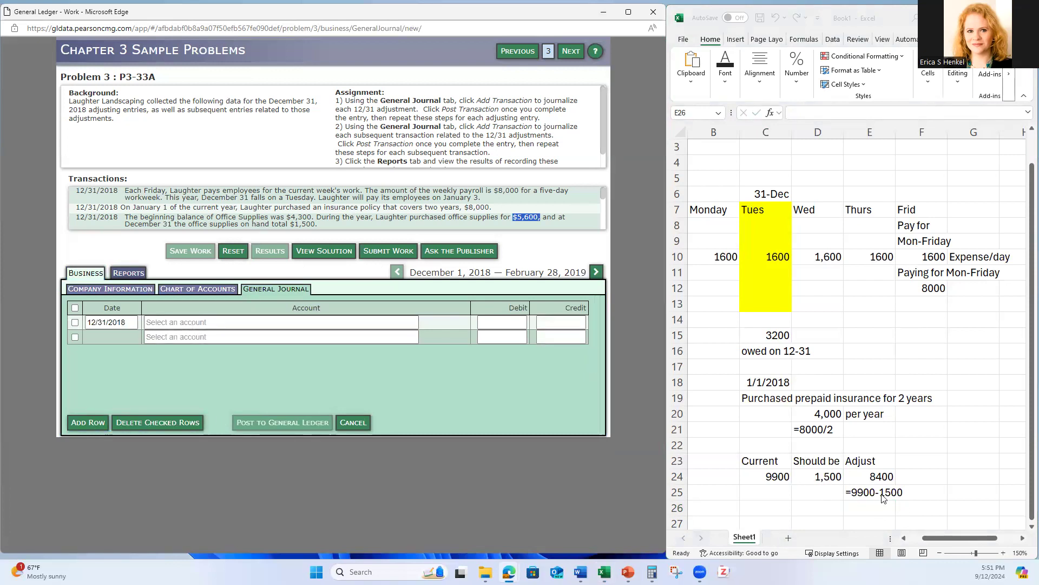
click(863, 476)
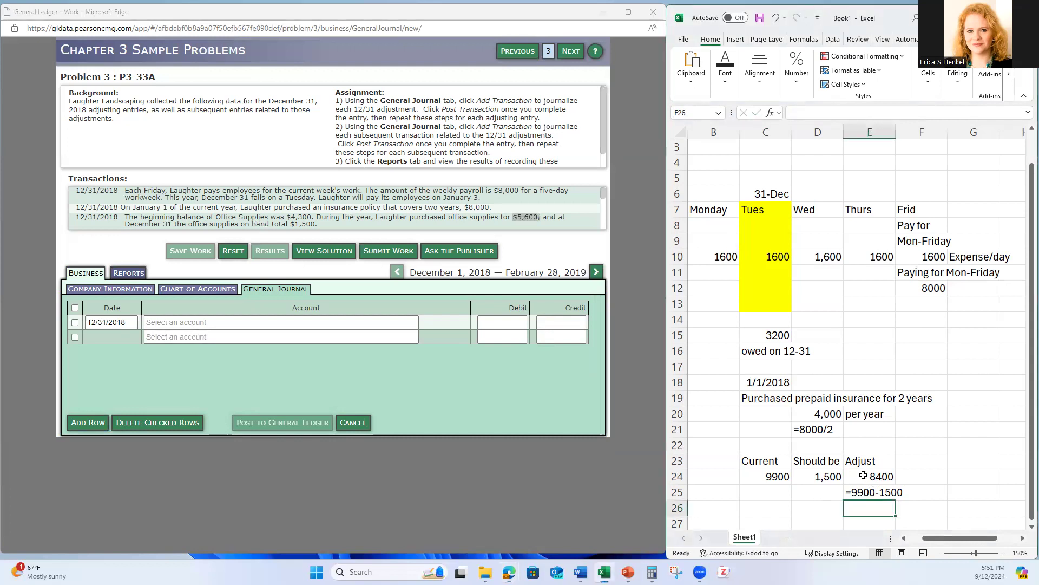
click(864, 475)
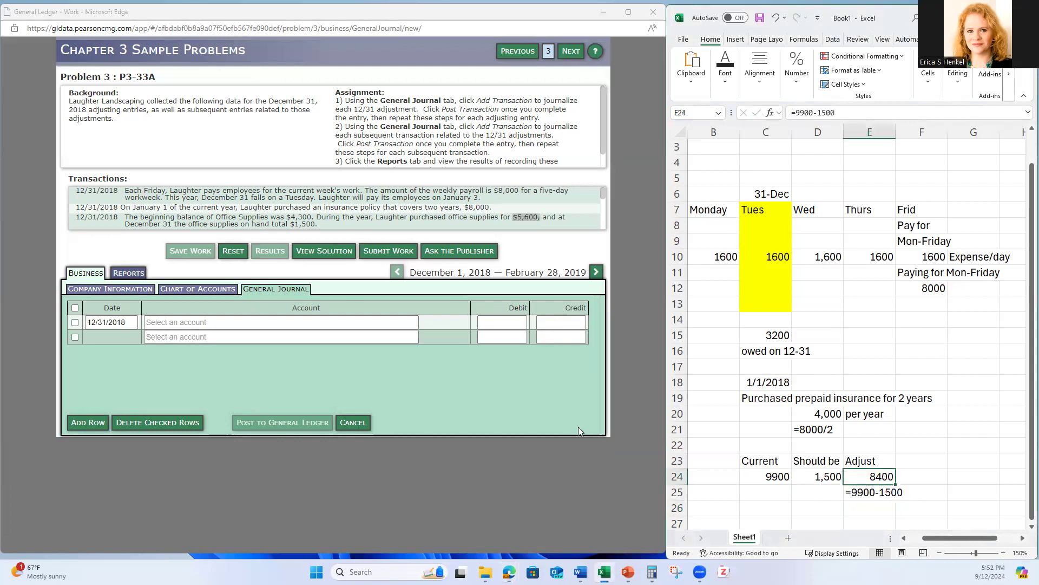
click(260, 322)
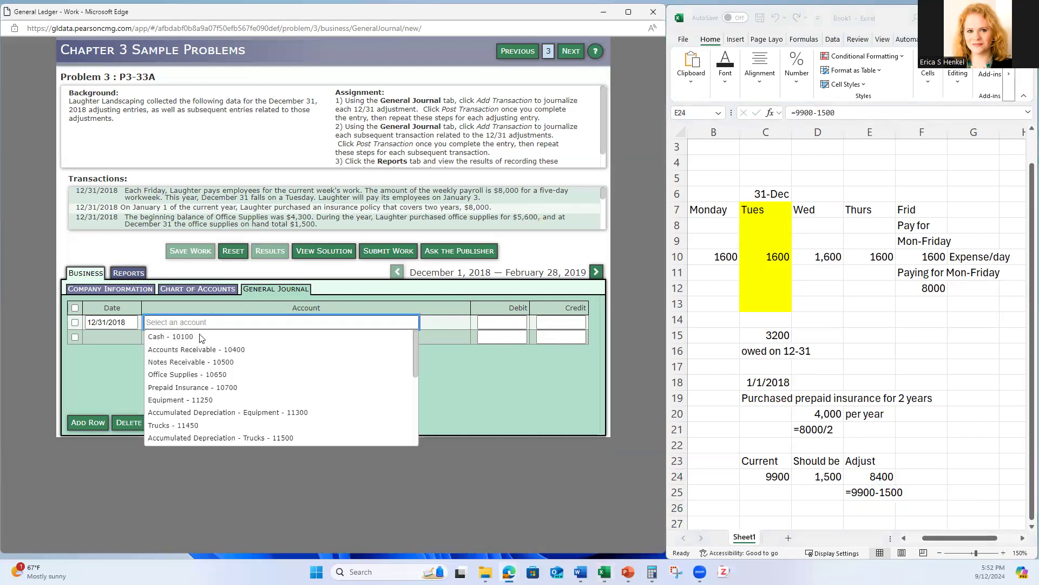
scroll(256, 375, down, 5)
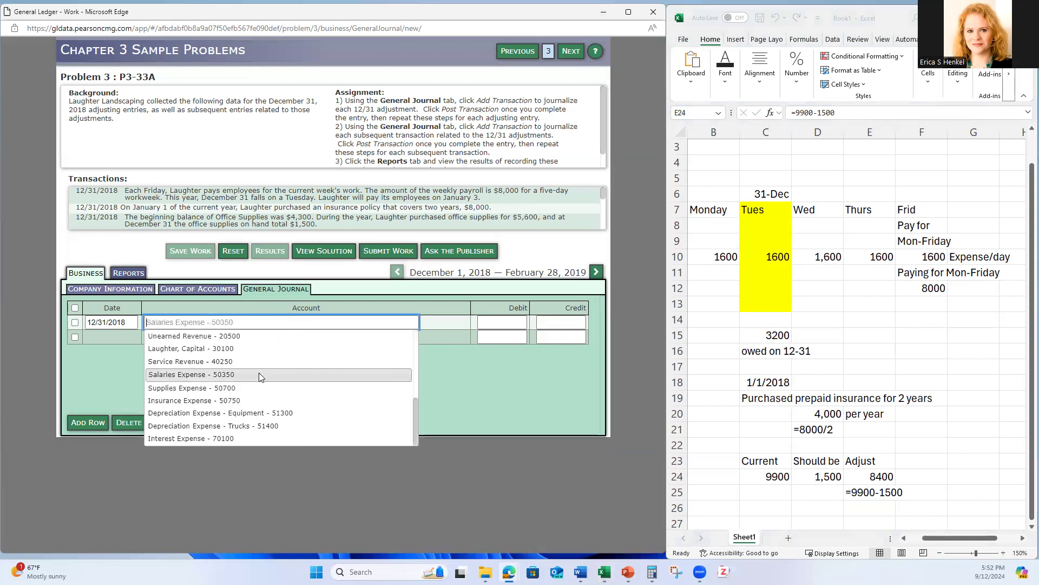
click(184, 387)
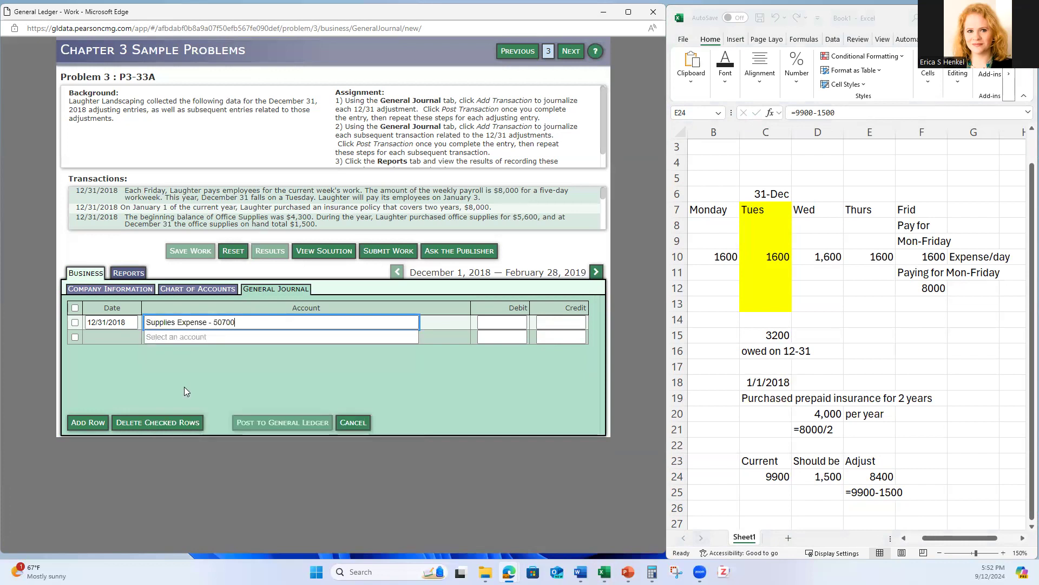
click(500, 323)
text(8400.00)
Step: Credit Office Supplies - 10650 for 8400 and post the supplies adjusting entry to the general ledger
click(283, 336)
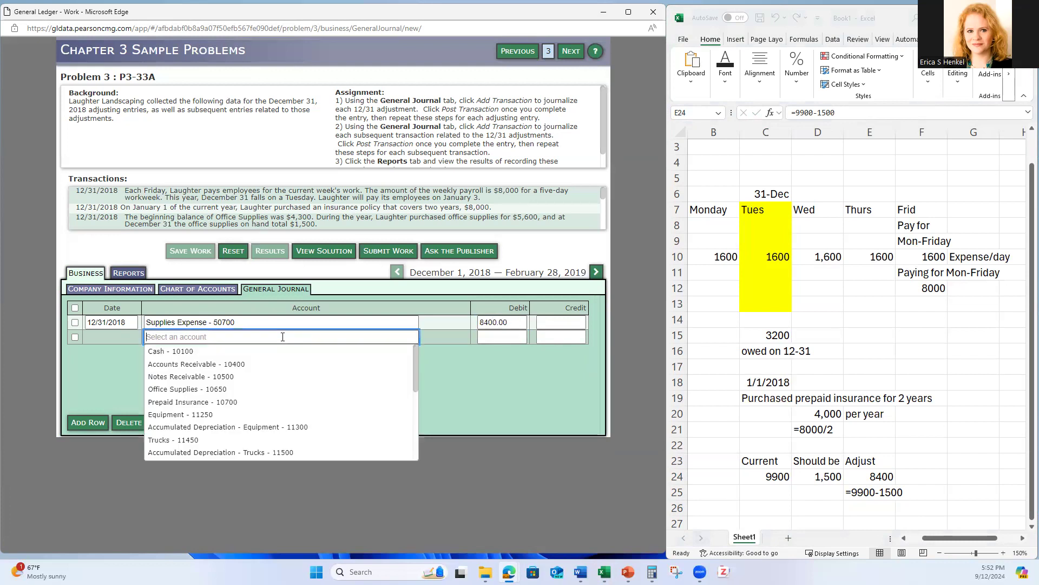
click(184, 389)
click(571, 338)
text(8400)
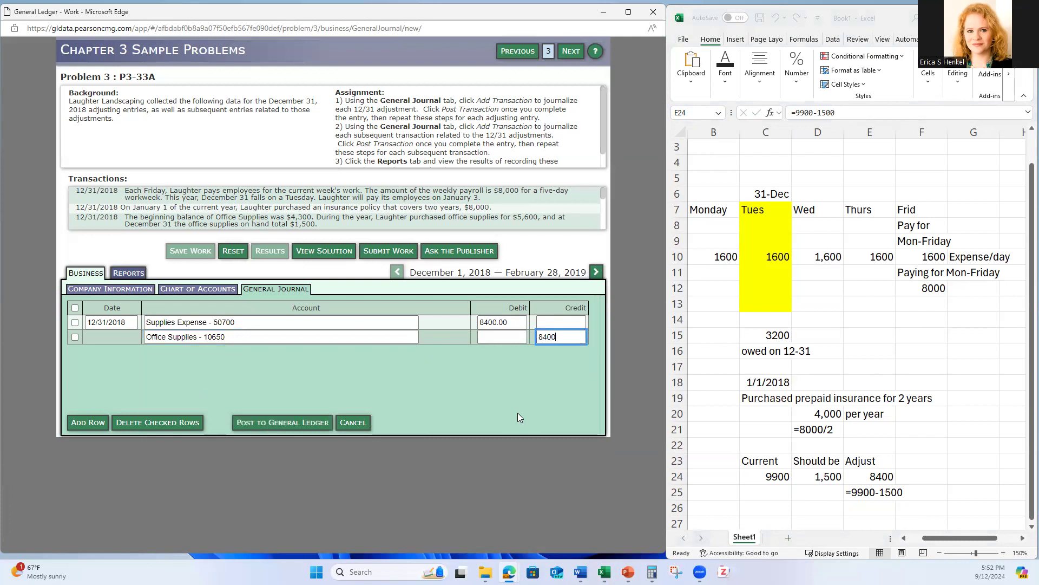
click(401, 375)
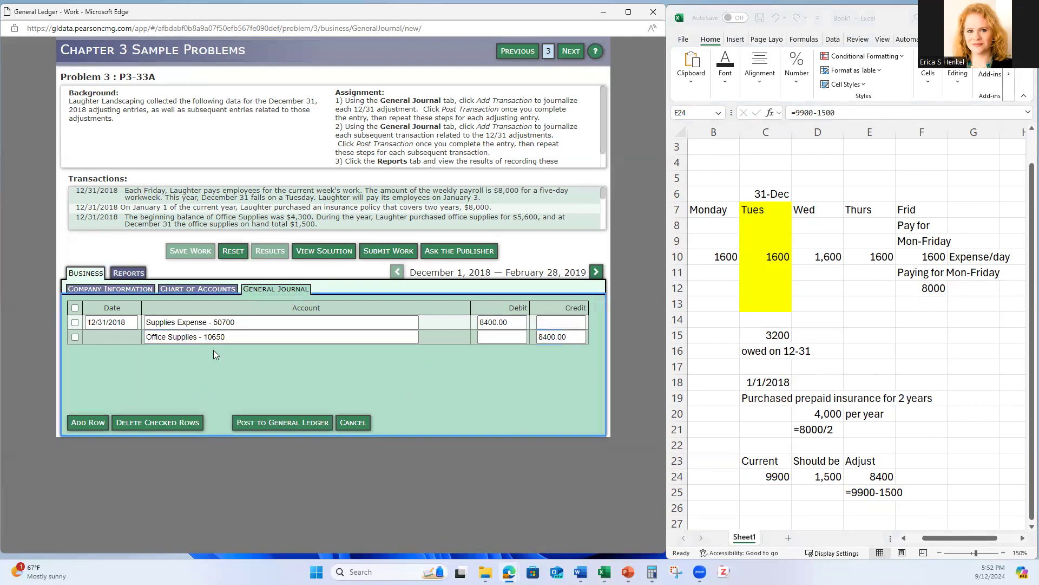
click(285, 426)
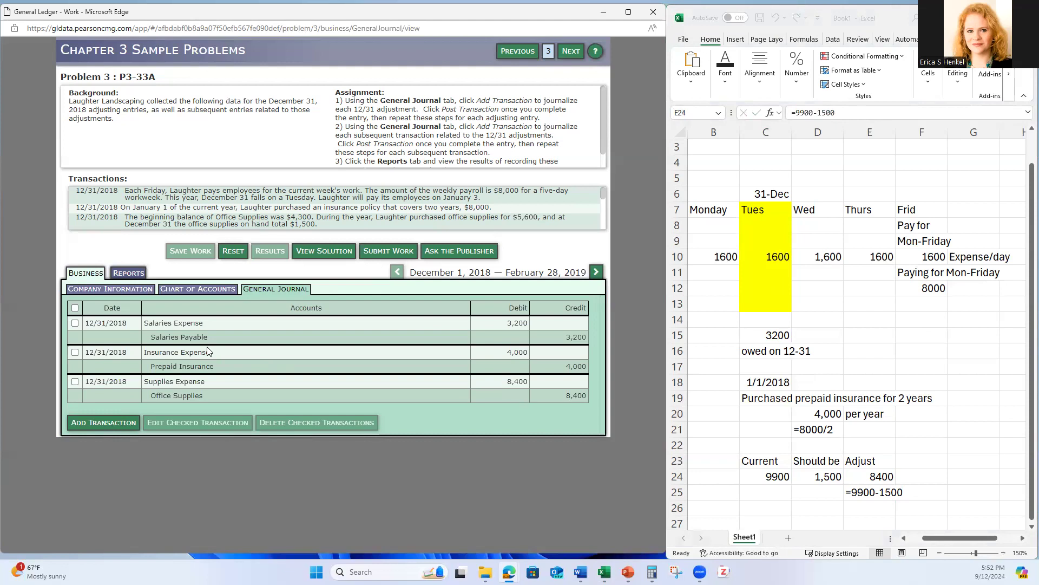
Step: Review the posted supplies entry in the Transactions by Date report and the Office Supplies and Supplies Expense ledger accounts, and return to the General Journal
click(124, 274)
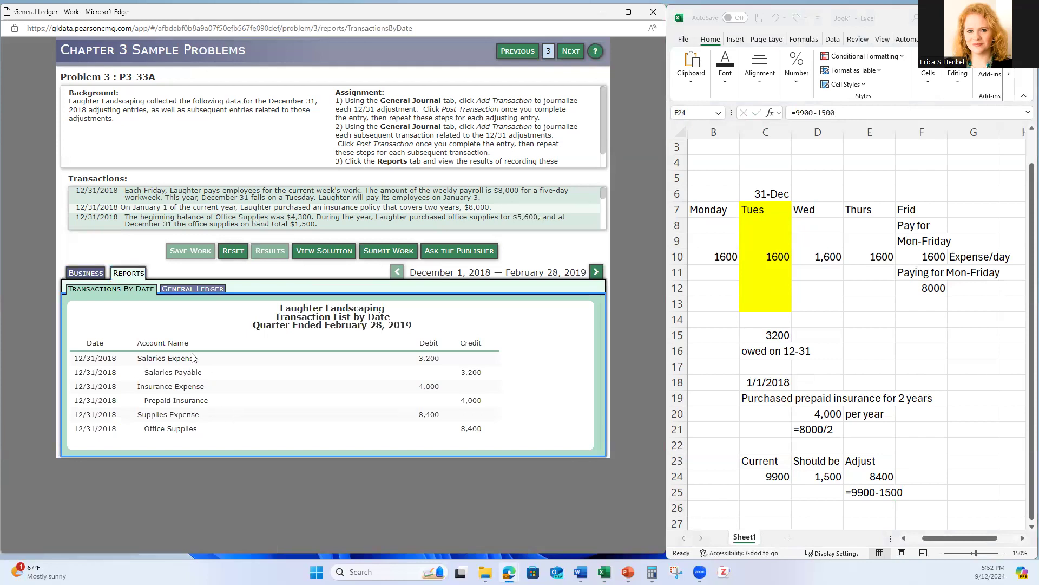
click(201, 292)
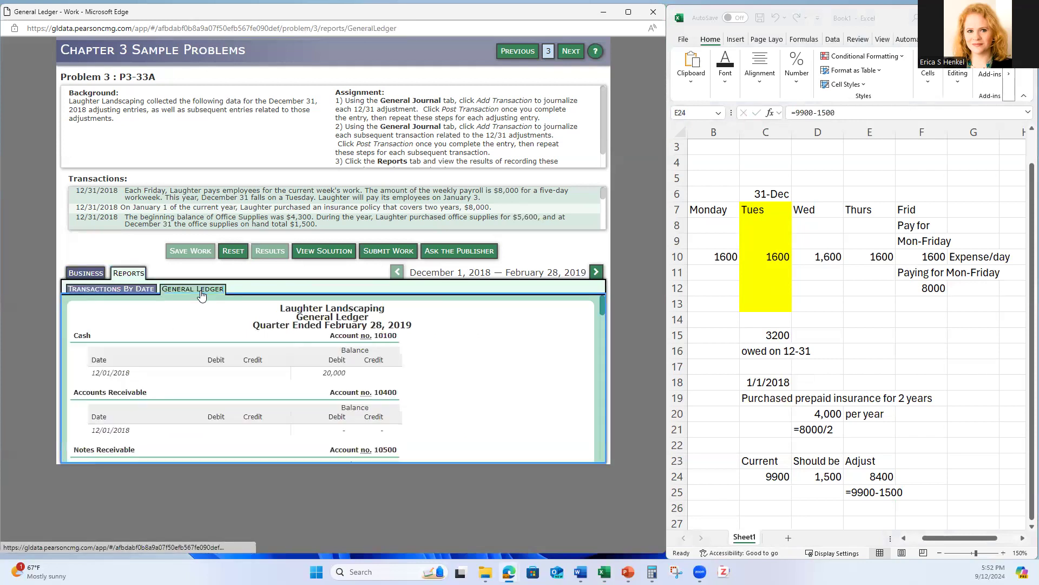
scroll(268, 357, down, 5)
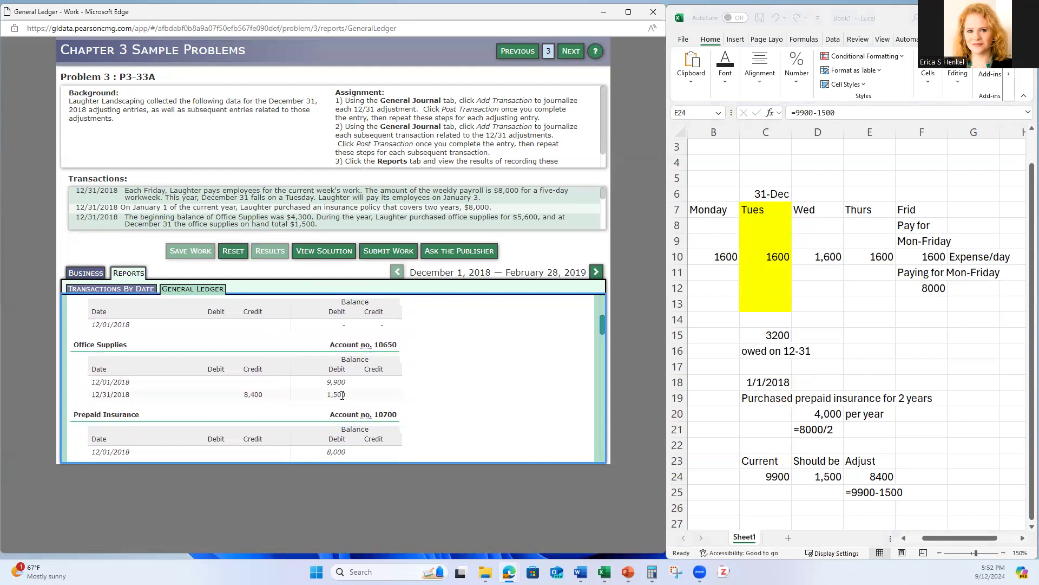
scroll(341, 394, down, 5)
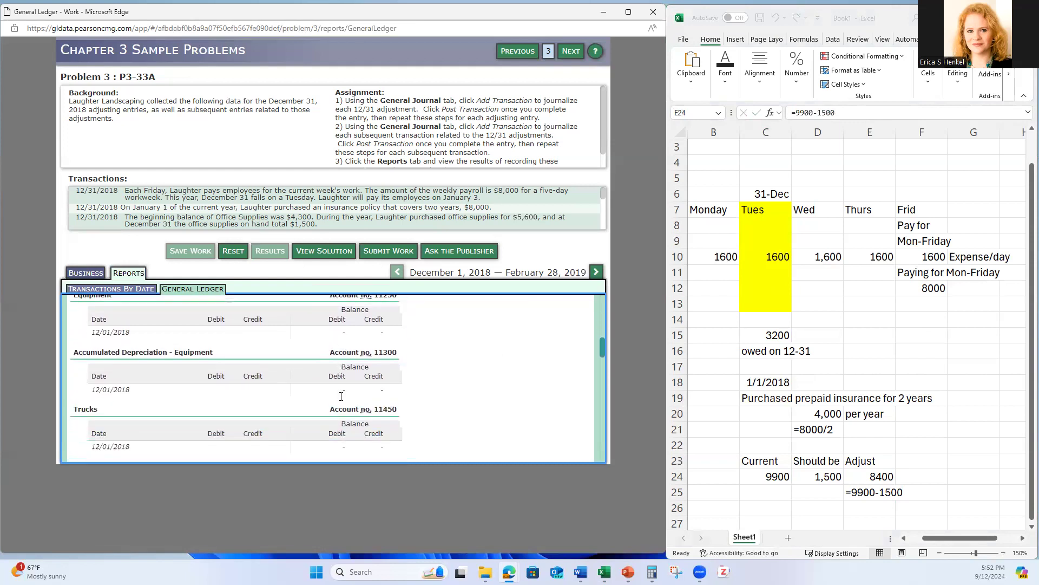
scroll(341, 397, down, 5)
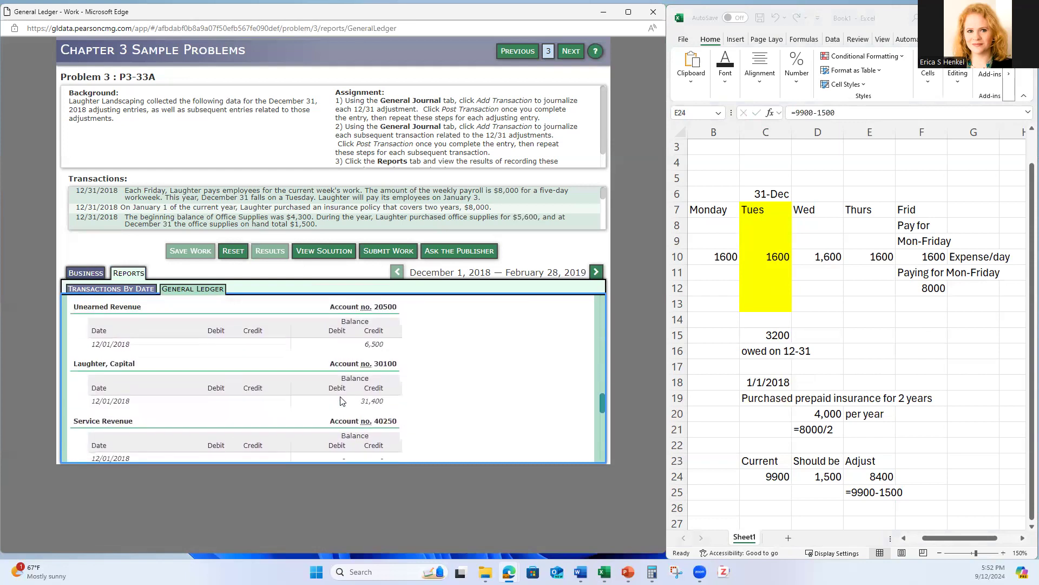
scroll(341, 401, down, 3)
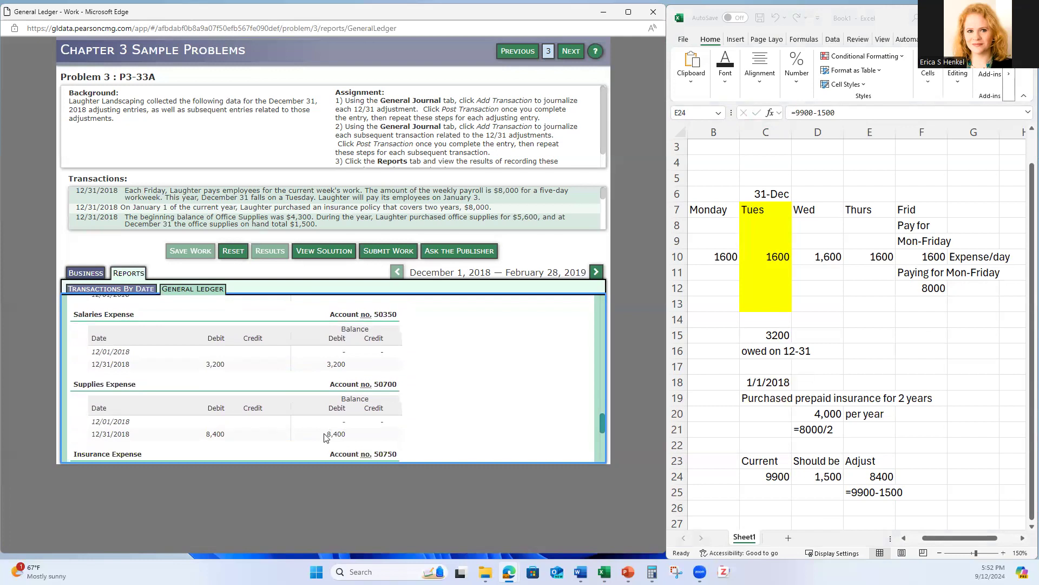
click(87, 273)
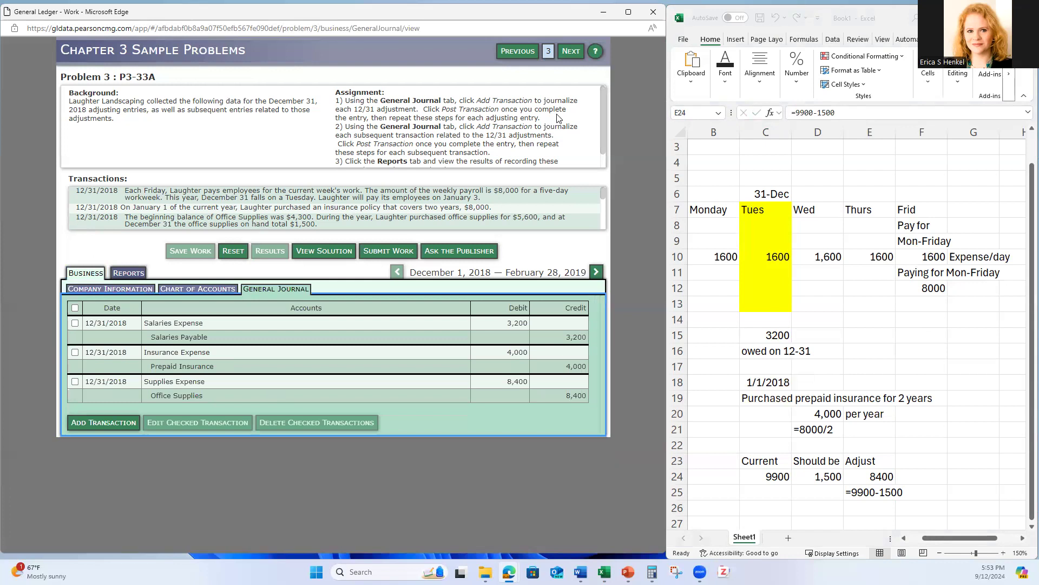
Step: Clear the salaries, insurance and supplies calculations from Sheet1 of the workbook, from B6 through column G
mouse_move(602, 132)
mouse_down()
mouse_move(599, 157)
mouse_move(596, 114)
mouse_up()
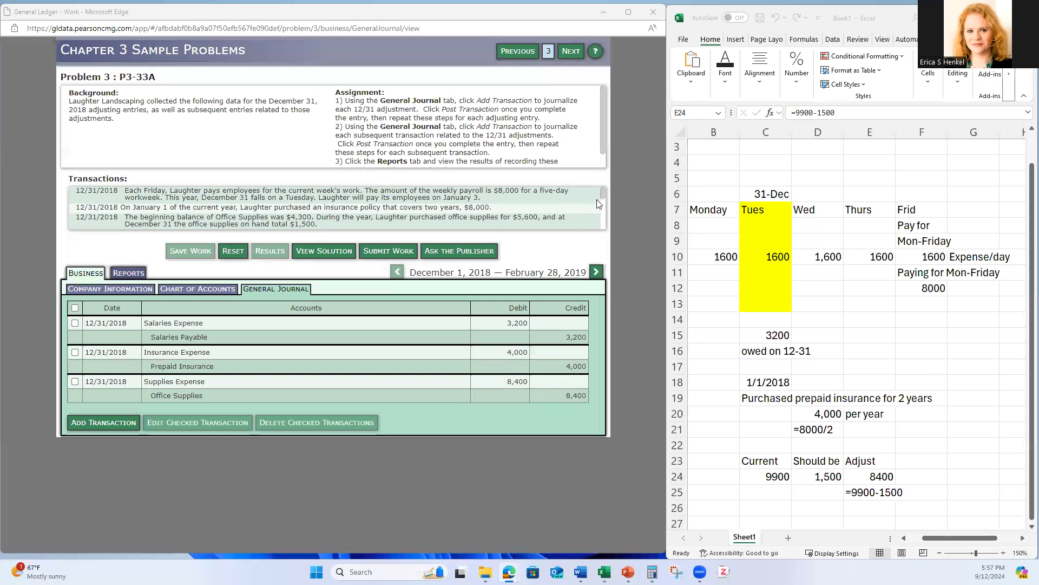
mouse_move(603, 194)
mouse_down()
mouse_move(604, 207)
mouse_move(603, 192)
mouse_up()
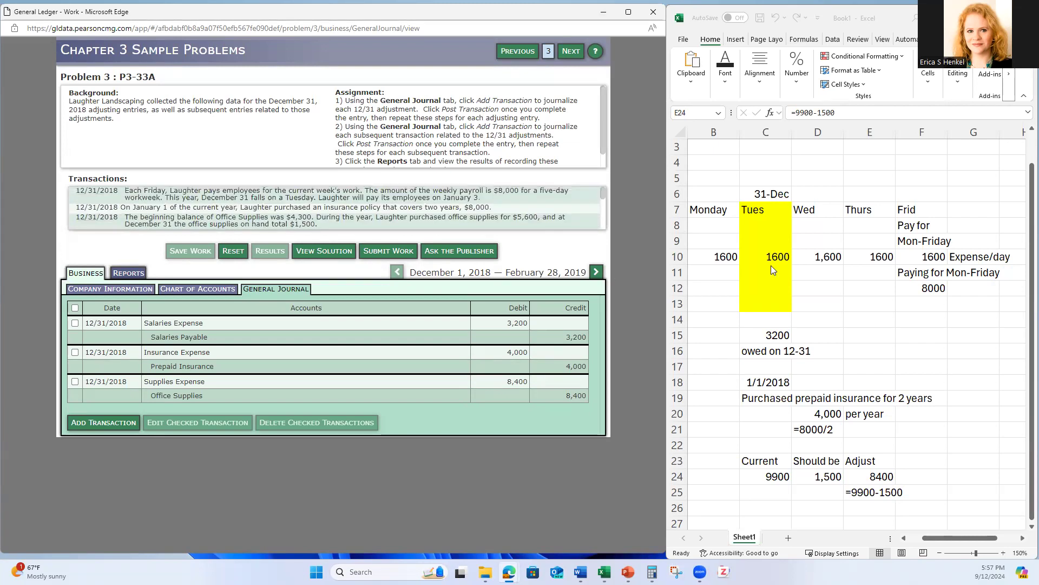
drag(698, 186, 968, 535)
scroll(954, 343, down, 2)
key(Delete)
scroll(954, 339, up, 6)
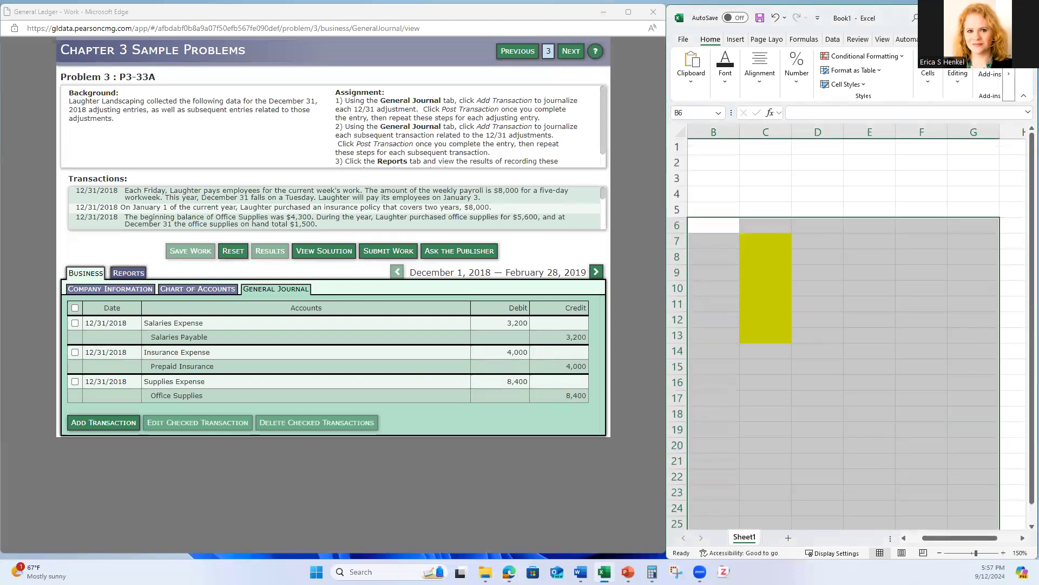
Step: Add a new blank worksheet to the workbook and enlarge its view to 160%
click(788, 537)
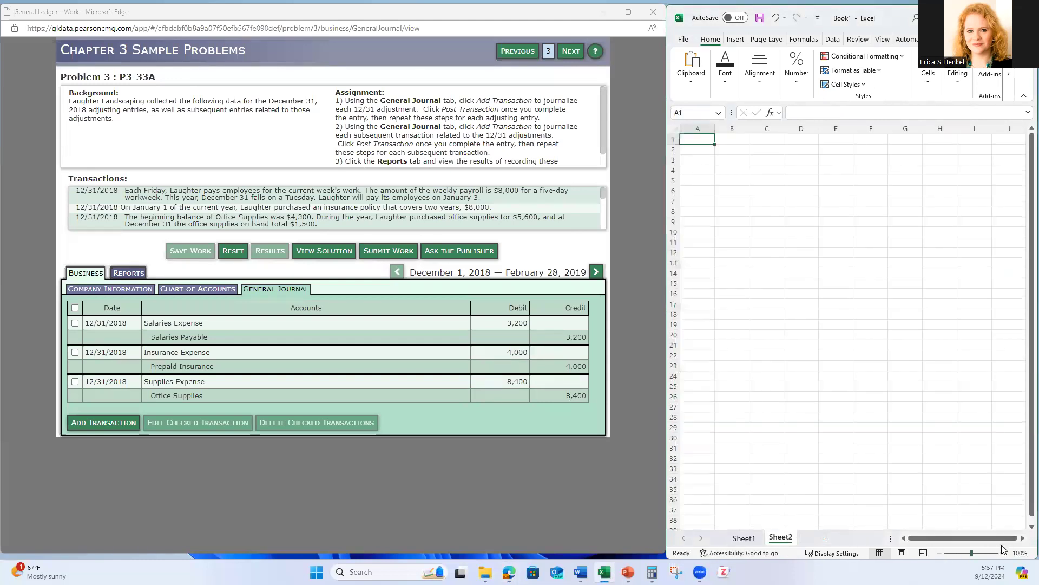
click(1003, 552)
click(1004, 552)
click(1004, 552)
click(1003, 552)
click(1003, 553)
click(1004, 552)
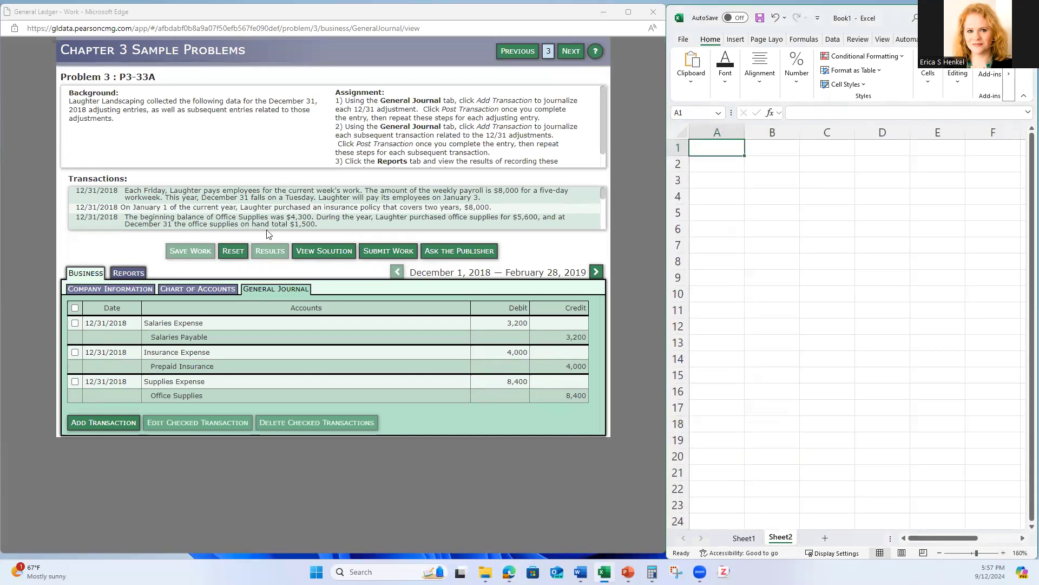
Step: Bring up the Carly Enterprises unearned revenue transaction and start a new General Journal entry for it
drag(603, 192, 603, 204)
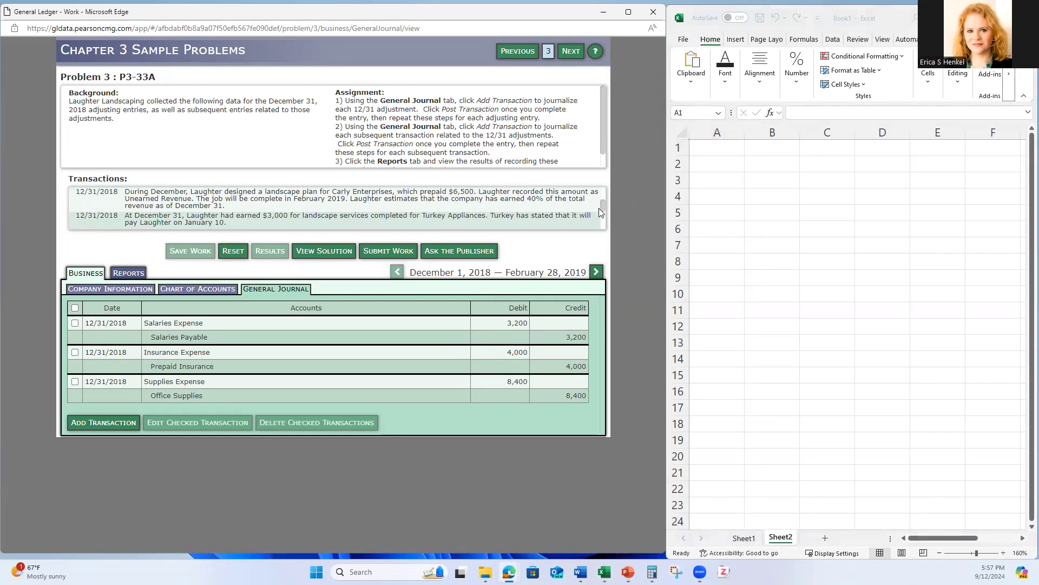
mouse_move(603, 206)
mouse_down()
mouse_move(604, 232)
mouse_move(600, 205)
mouse_up()
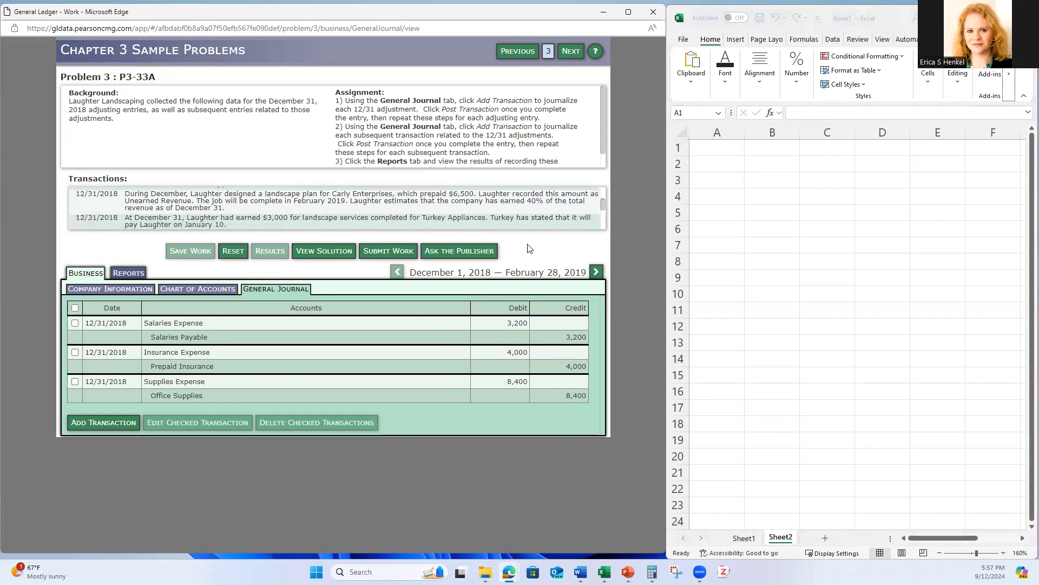
click(105, 426)
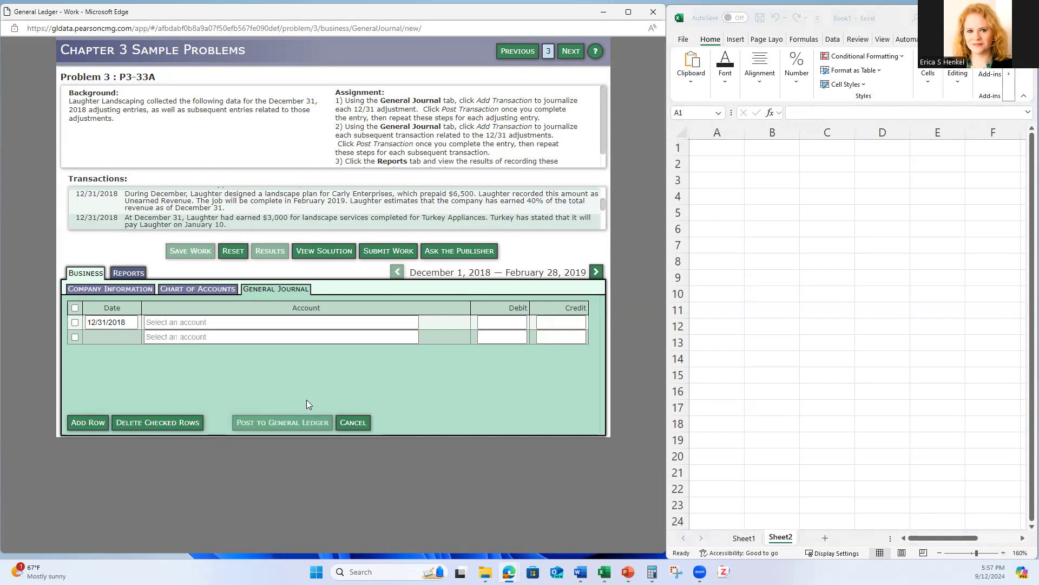
Step: On the new worksheet, enter the label "Unearned revenue" in B5 and the prepaid amount 6500 in D5
click(677, 285)
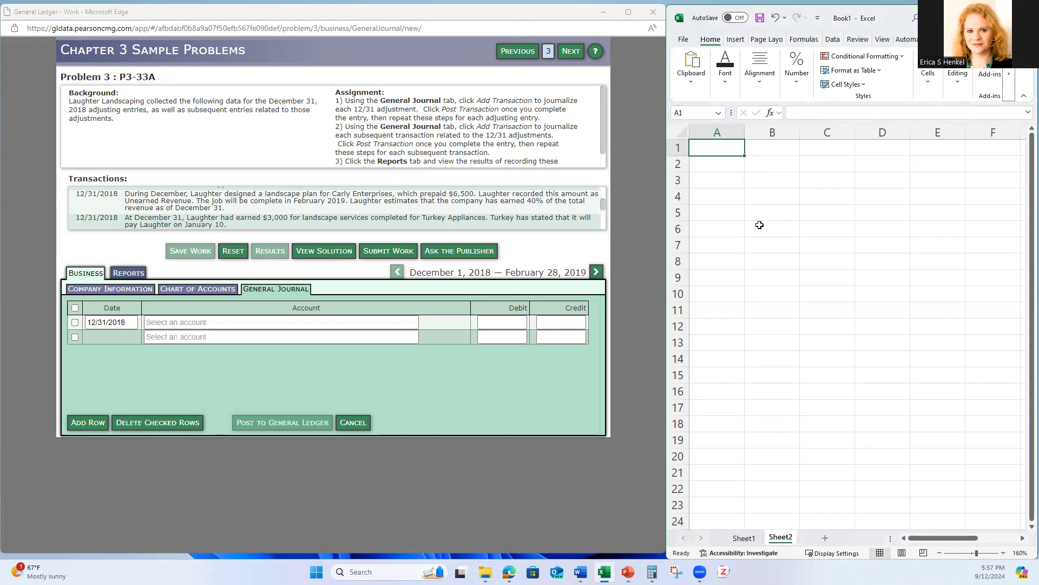
click(759, 214)
text(Unear)
text(ned re)
text(enue)
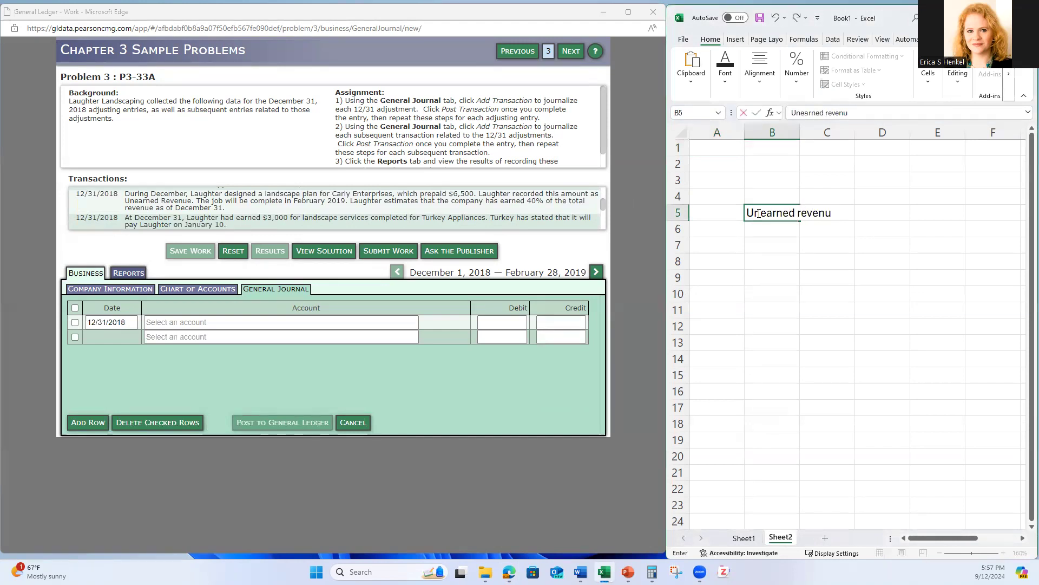
key(Tab)
key(Tab)
text(6500)
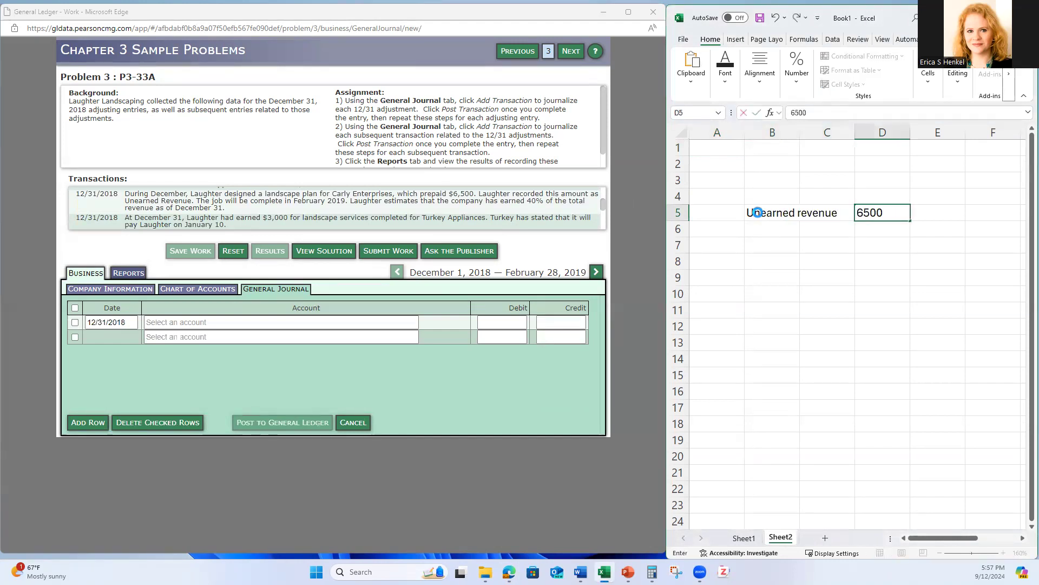
key(Return)
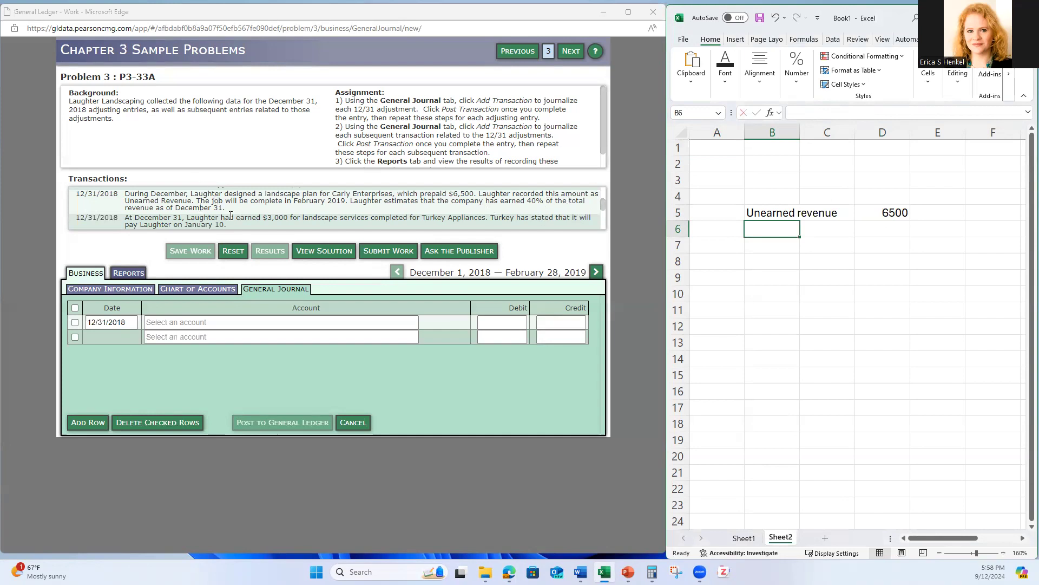
Step: Label C6 "40% earn" and calculate the earned portion in D6 as =.4*6500
click(828, 298)
click(820, 228)
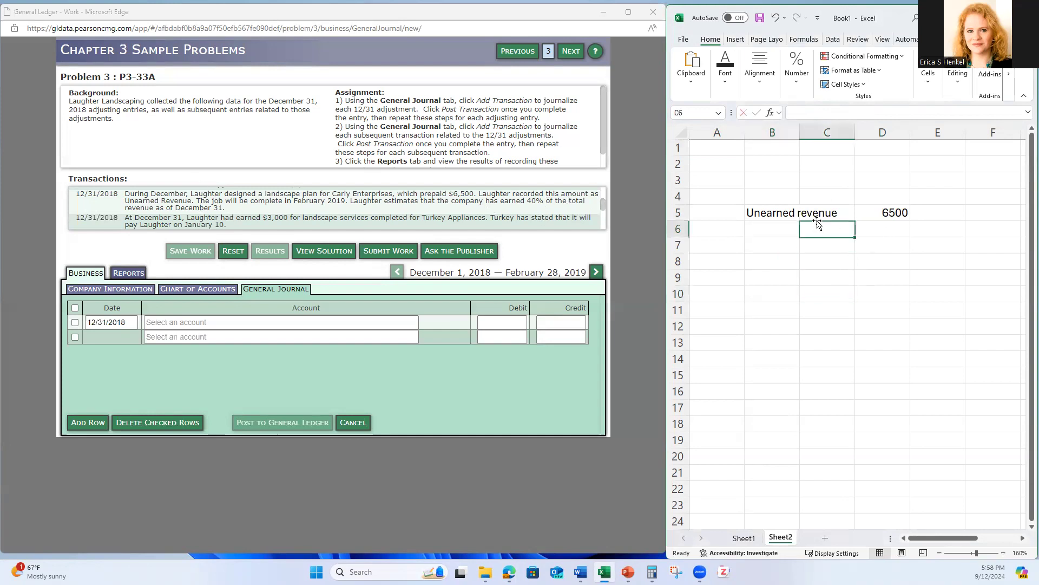
text(40% earn)
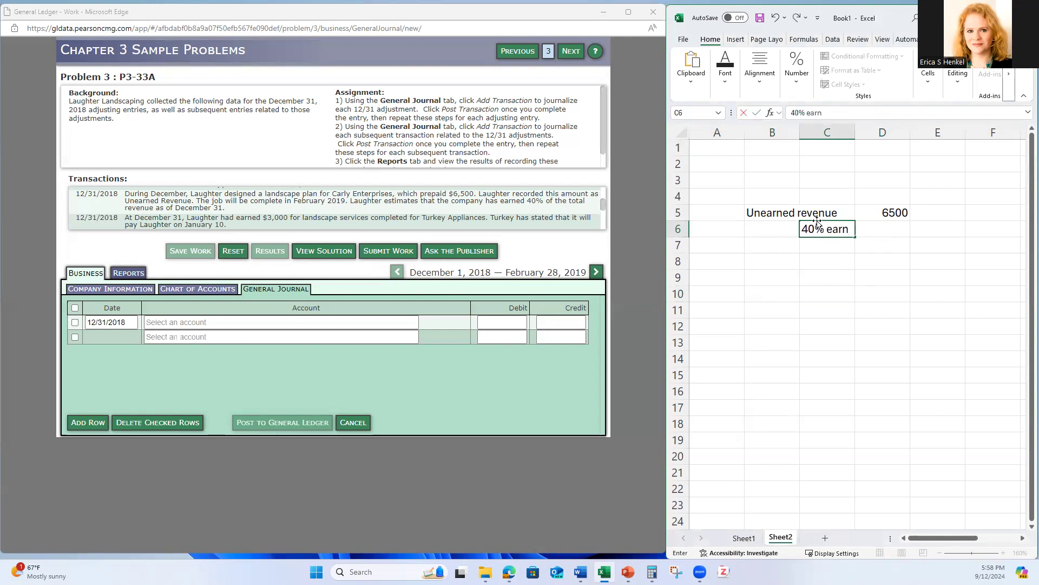
key(Tab)
text(=)
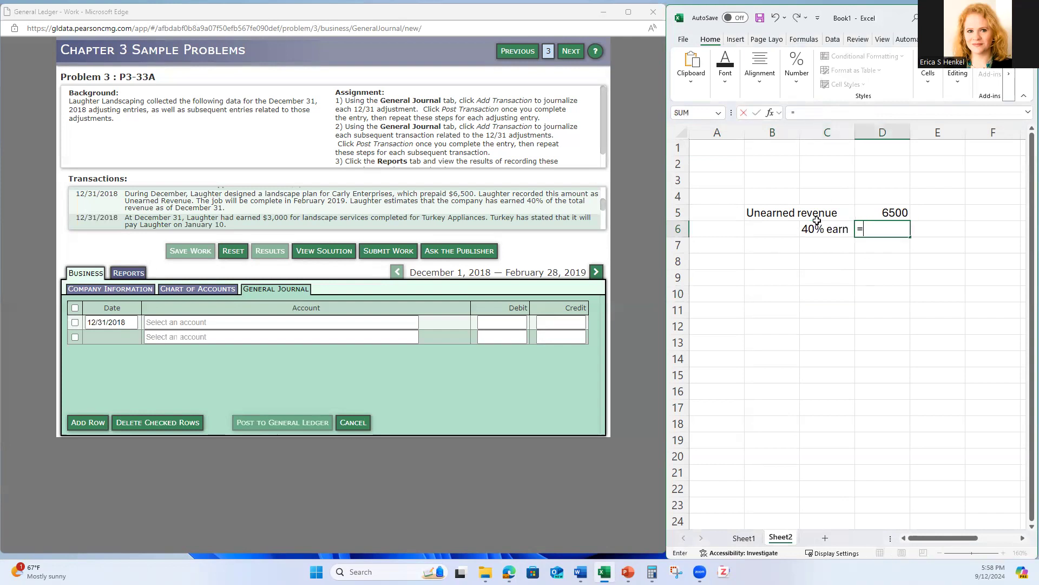
text(.4*6500)
click(829, 241)
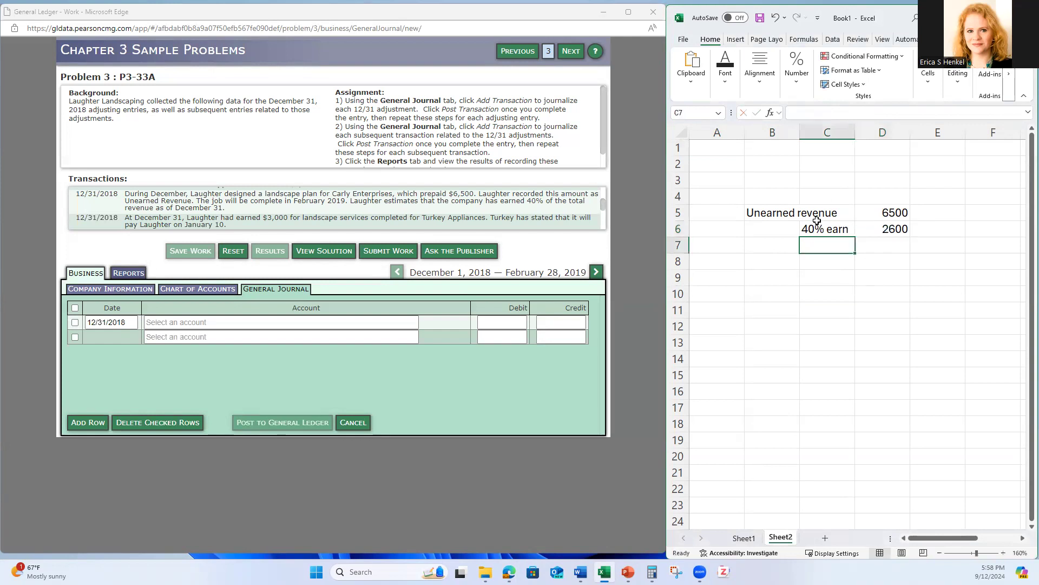
Step: Add the note "earned in Dec" in E6 and the heading "CR" in D4 of the unearned revenue calculation
click(942, 231)
text(earned in Dec)
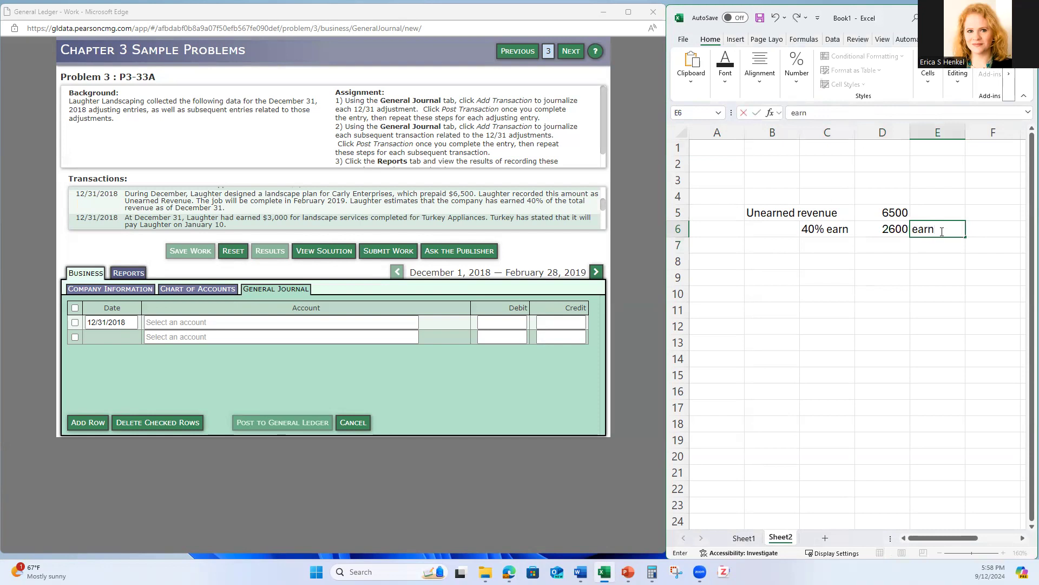
key(Return)
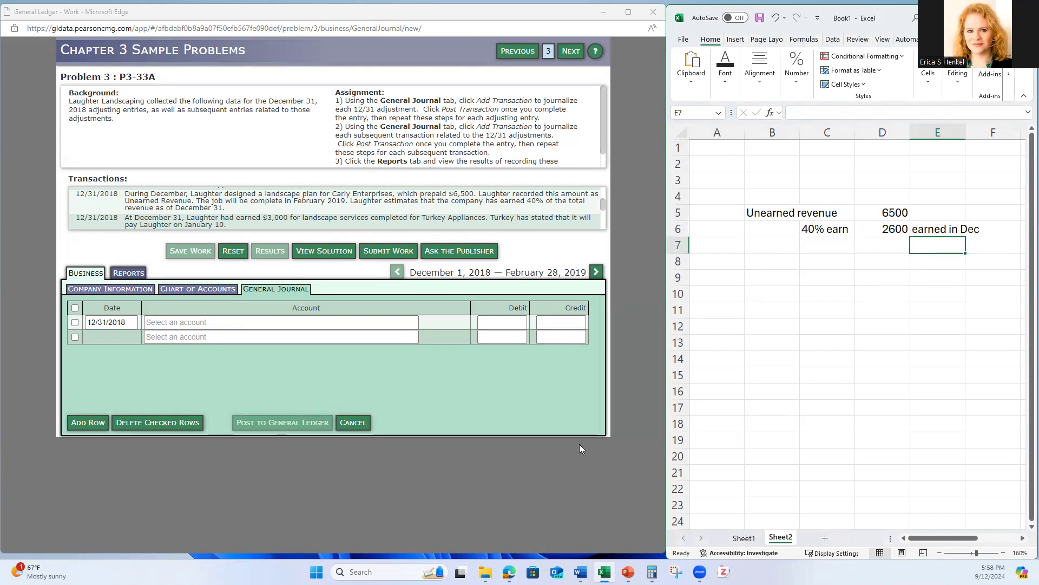
click(896, 214)
click(891, 195)
text(CR)
key(Return)
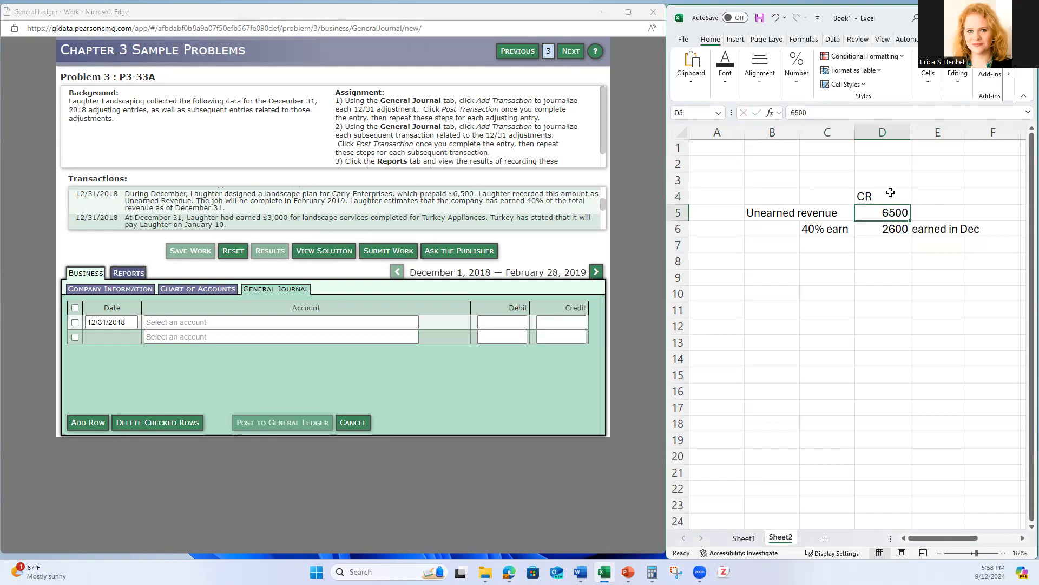
click(888, 233)
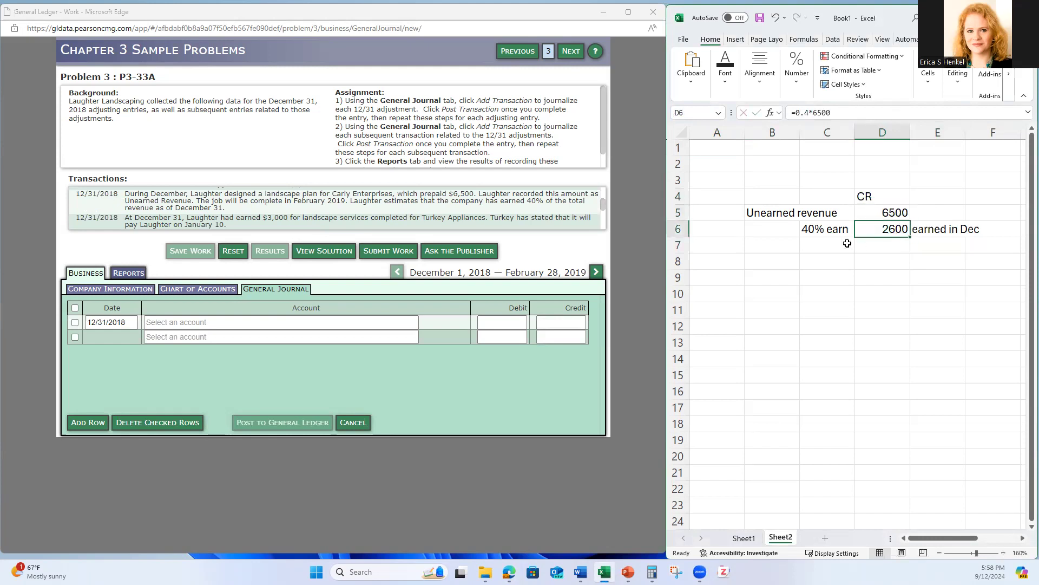
Step: Debit Unearned Revenue - 20500 for 2600.00 on the first line of the 12/31/2018 journal entry
click(310, 323)
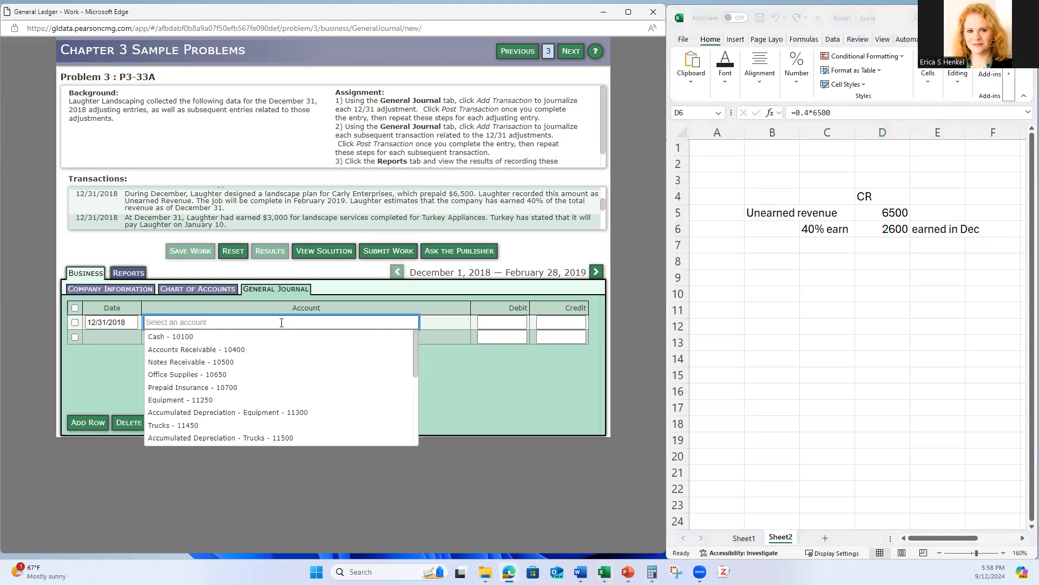
scroll(255, 363, down, 3)
scroll(255, 362, down, 1)
click(243, 396)
click(492, 323)
text(2600.00)
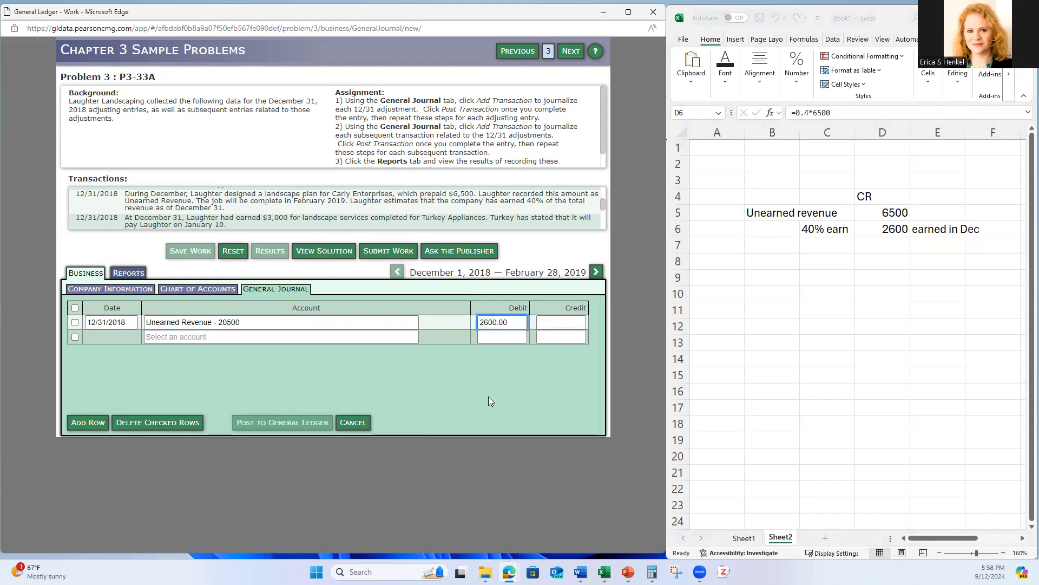
Step: Credit Service Revenue - 40250 for 2600.00 on the second line and post the entry to the general ledger
click(206, 338)
scroll(217, 363, down, 3)
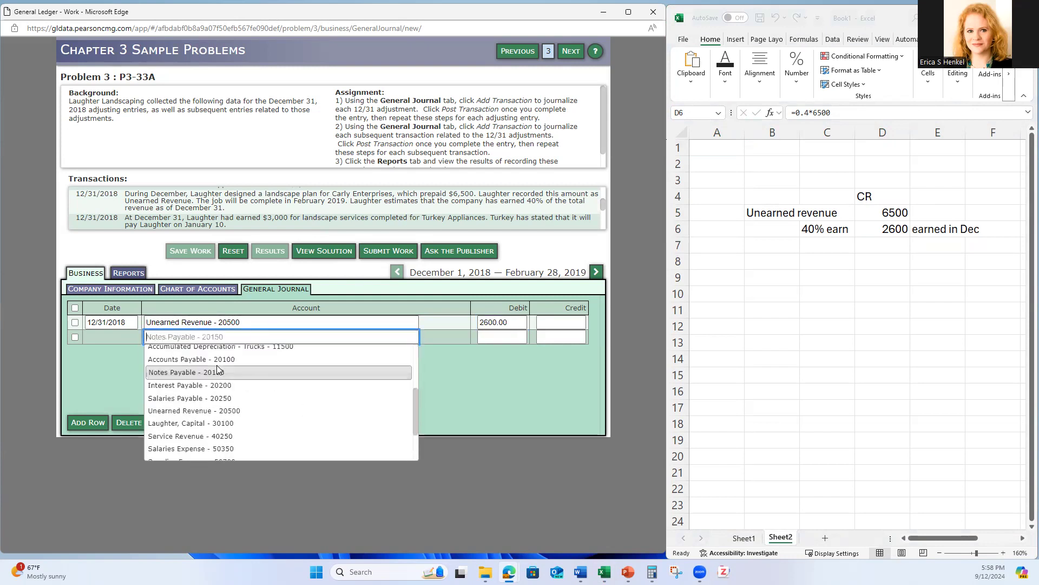
click(217, 435)
click(563, 336)
text(2600.00)
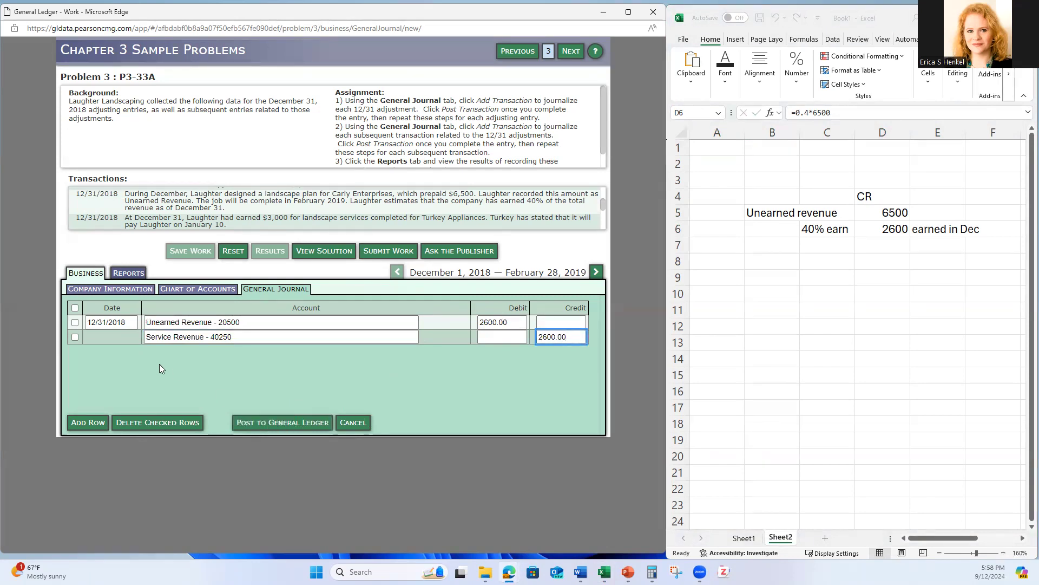
click(277, 425)
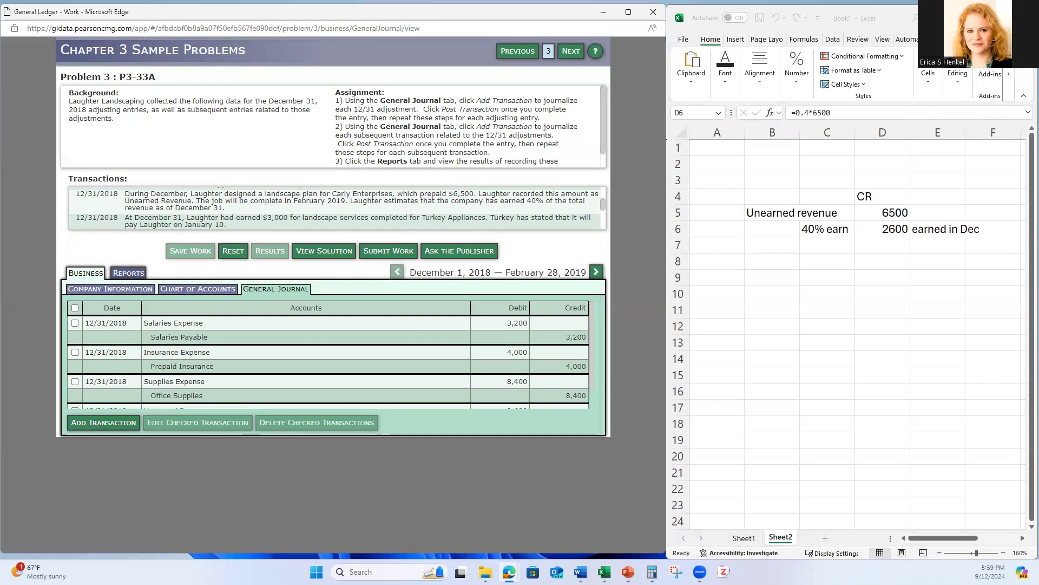
Step: Start a journal entry for the Turkey Appliances services and debit Accounts Receivable - 10400 for 3000.00
click(111, 427)
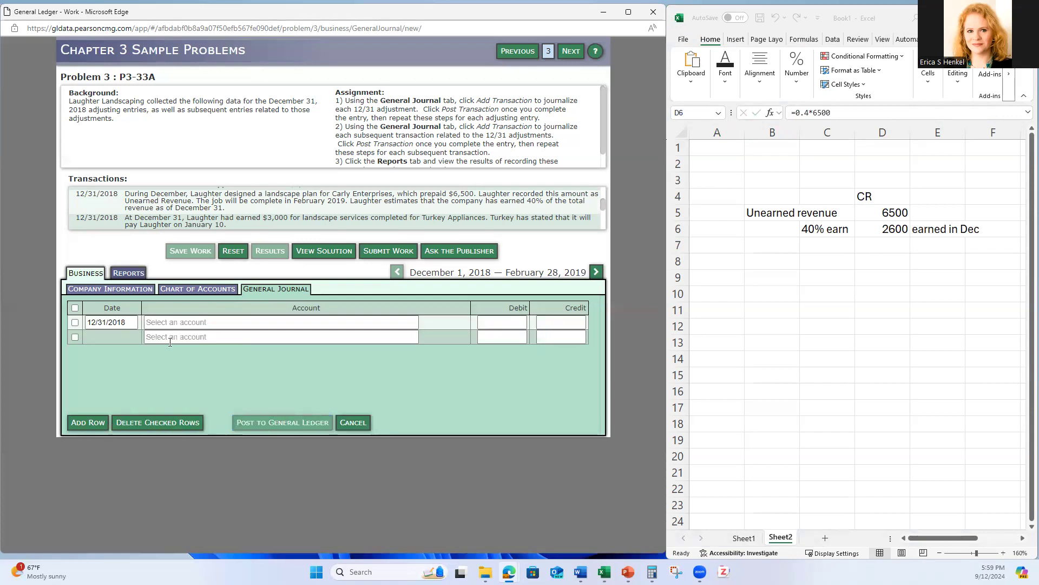
click(178, 323)
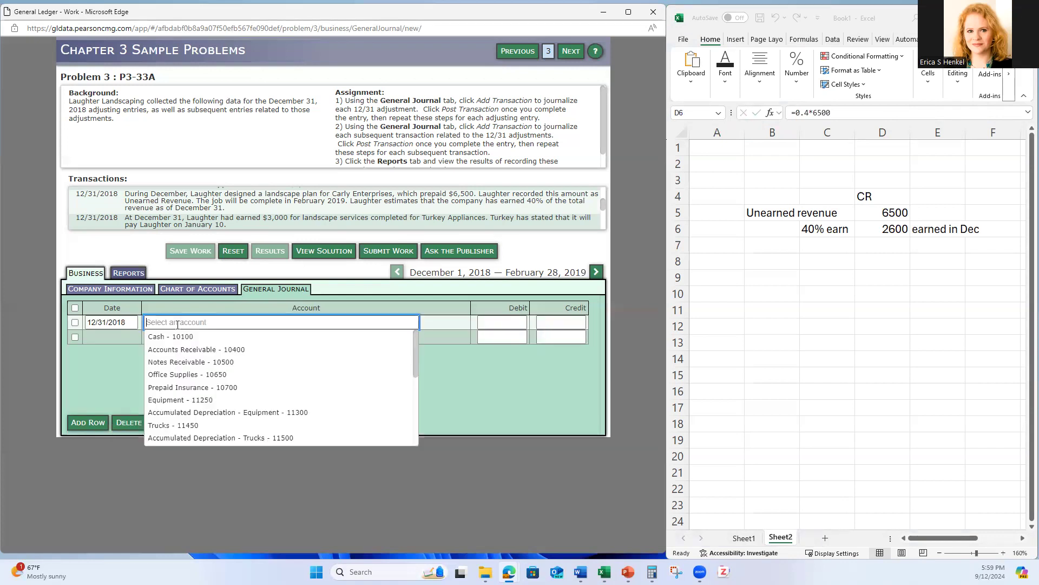
click(186, 355)
click(497, 320)
text(3000.00)
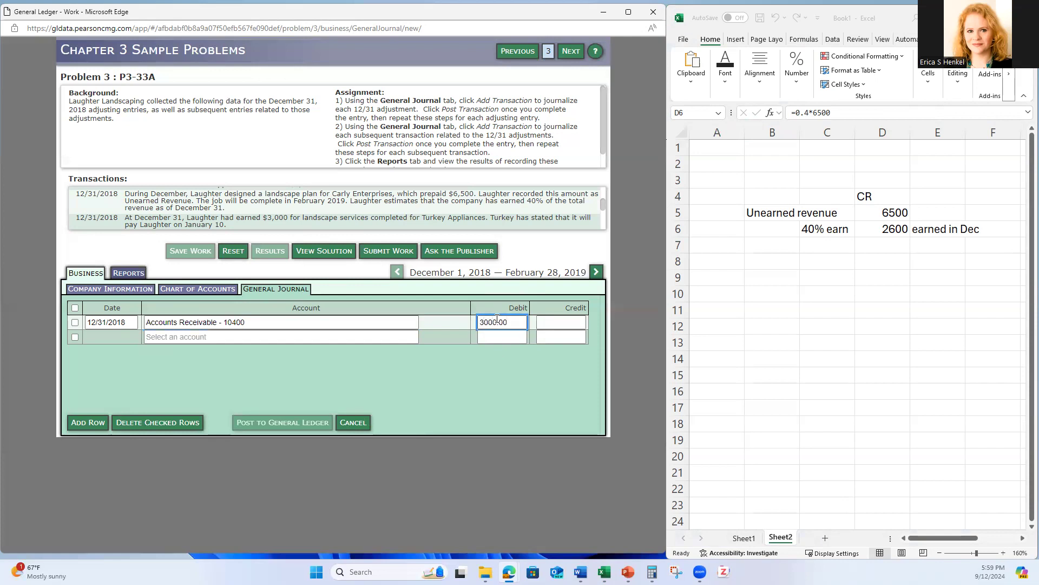
Step: Credit Service Revenue - 40250 for 3000.00 and post the Turkey Appliances entry to the general ledger
click(335, 337)
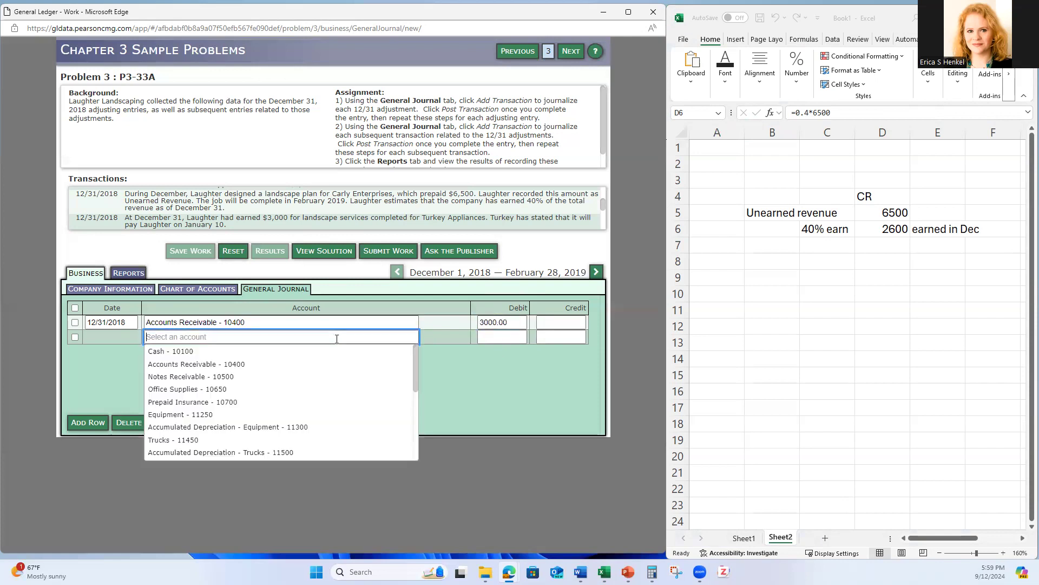
scroll(258, 373, down, 1)
scroll(259, 373, down, 3)
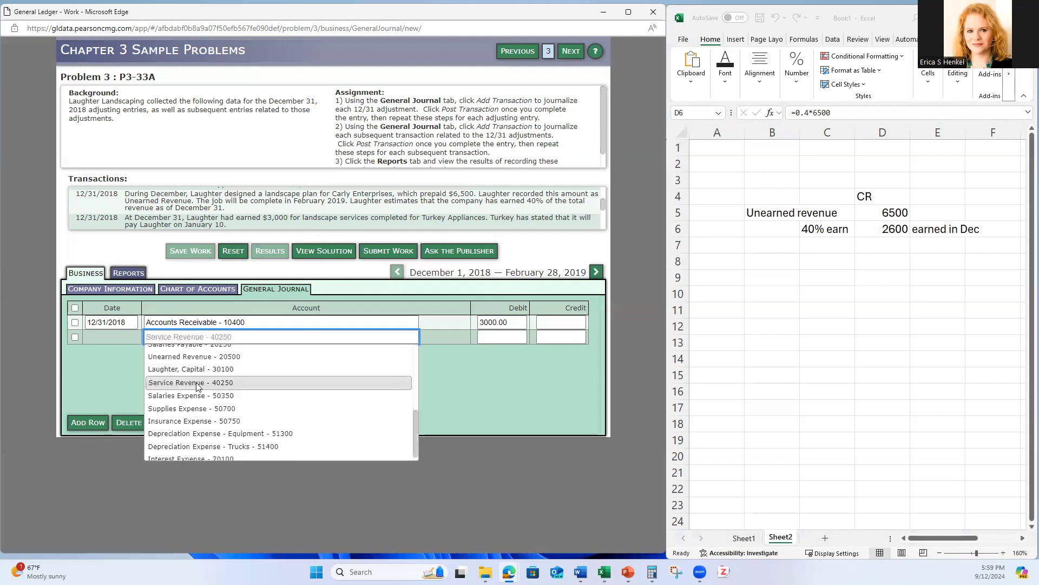
click(198, 383)
click(567, 338)
text(3000.00)
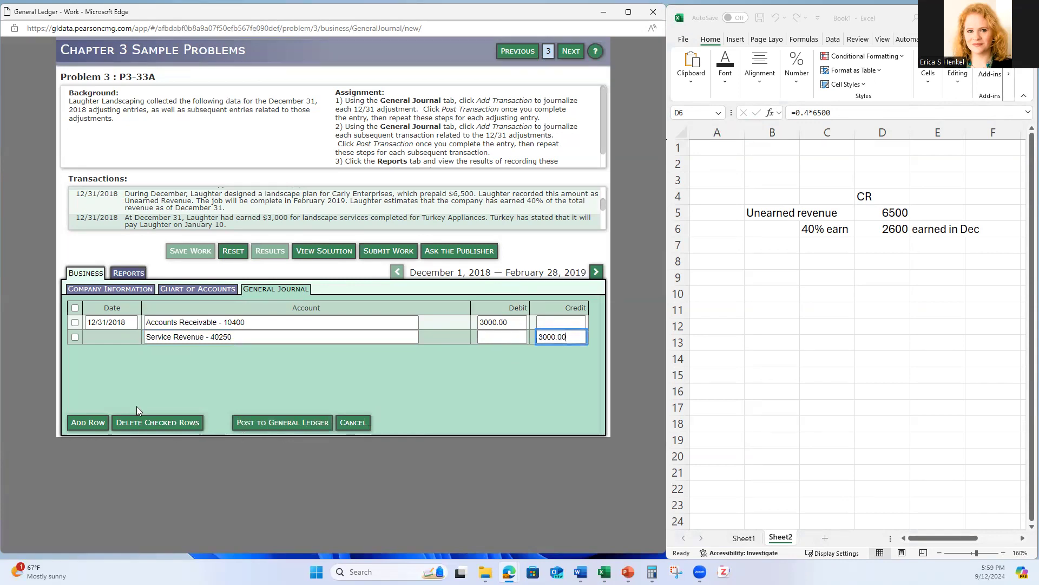
click(273, 427)
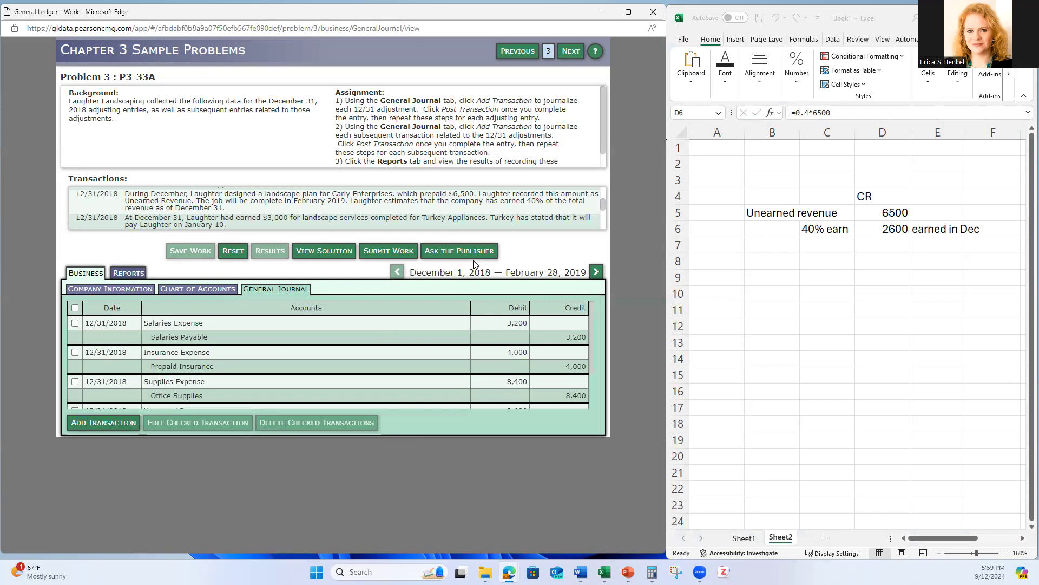
Step: Bring up the depreciation transaction, start a new journal entry, and debit Depreciation Expense - Equipment - 51300 for 3000.00
drag(602, 203, 604, 217)
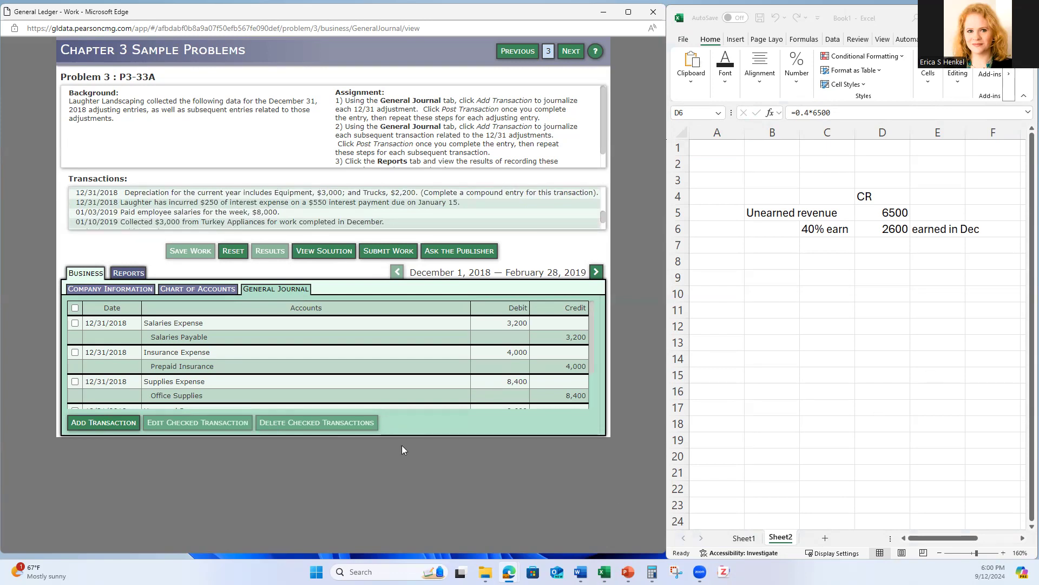
click(862, 395)
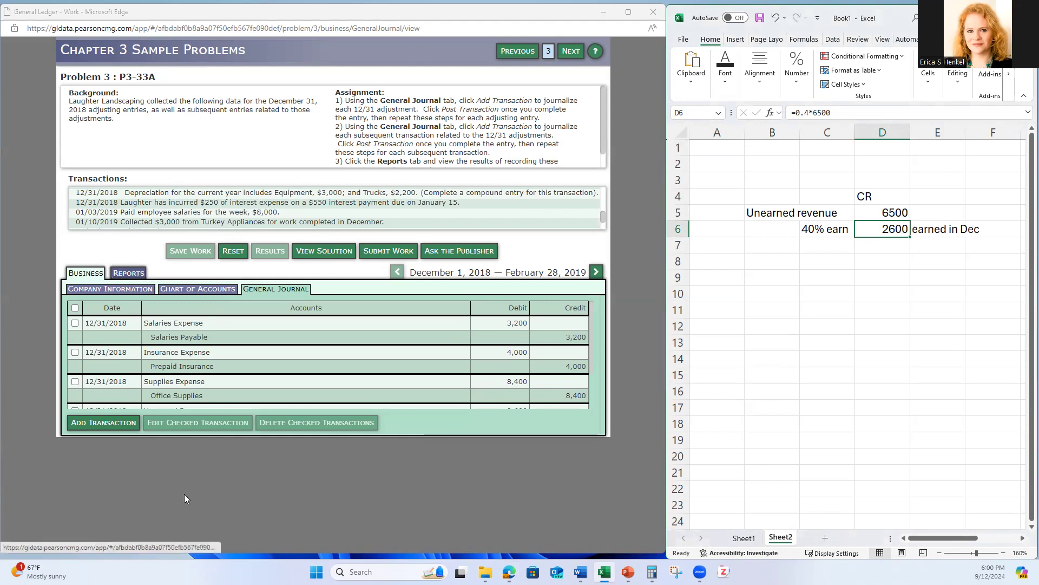
click(102, 423)
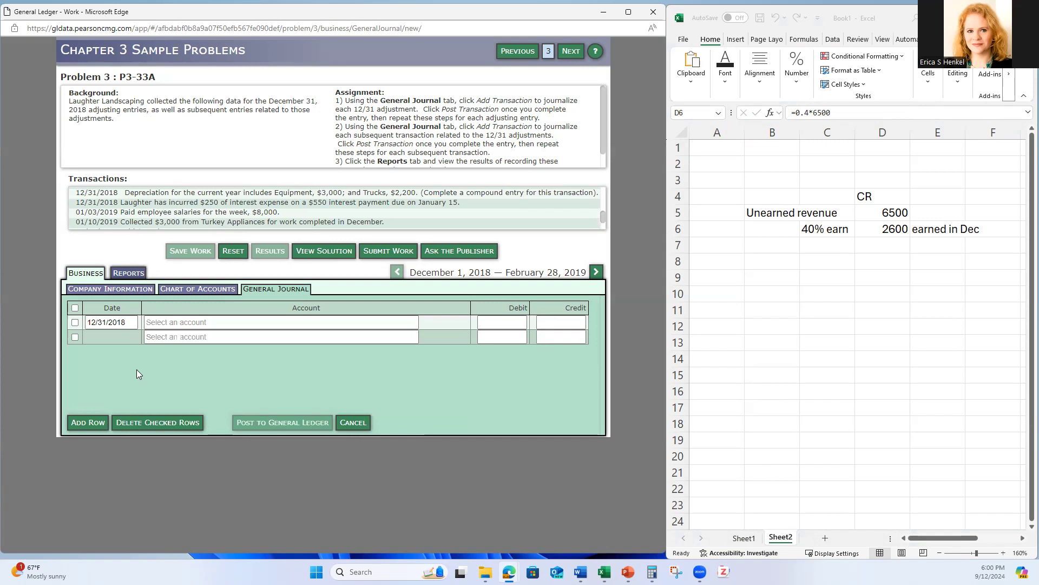
click(207, 387)
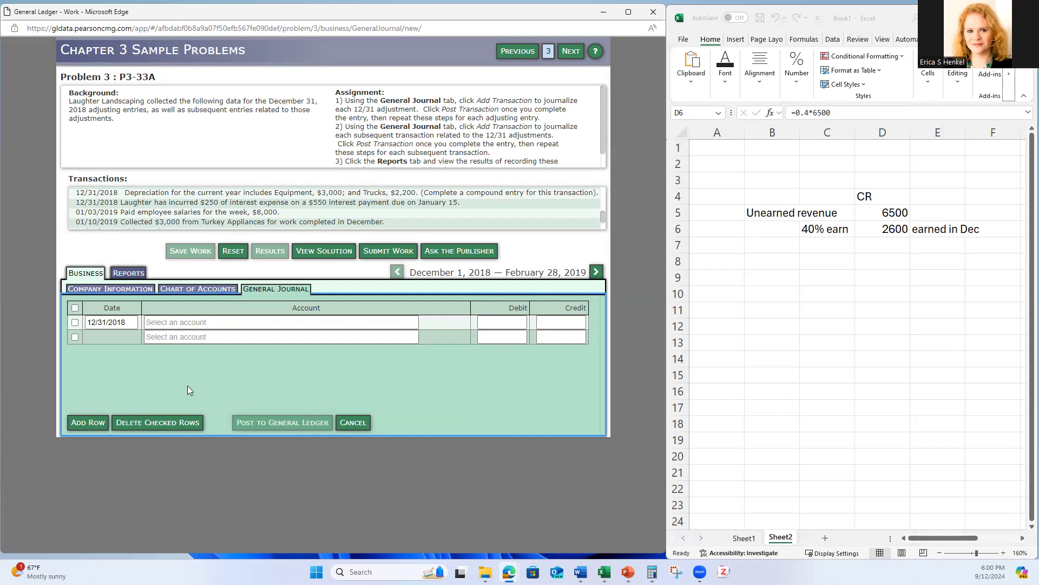
click(204, 321)
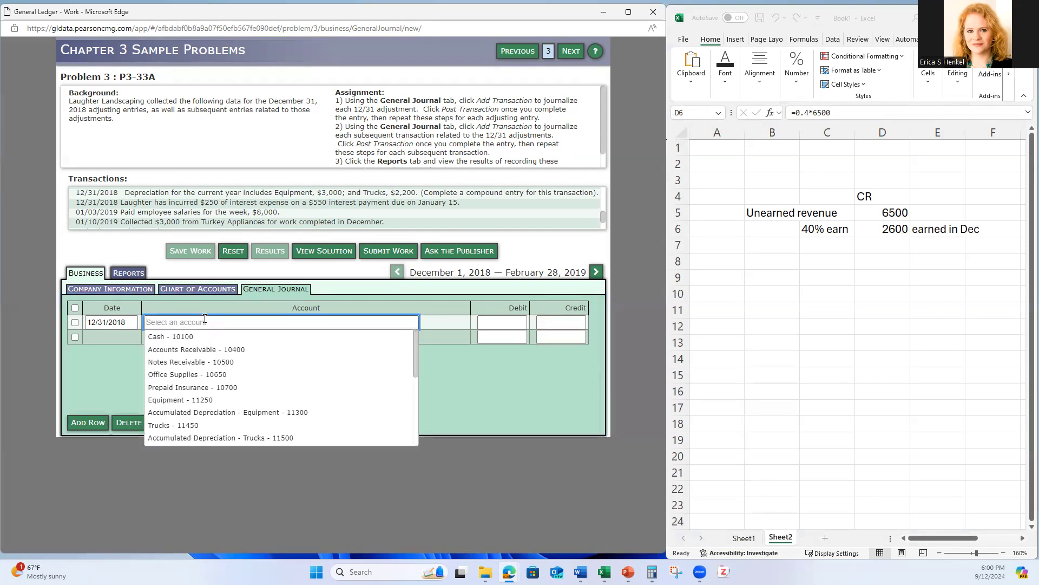
scroll(241, 359, down, 2)
scroll(242, 360, down, 4)
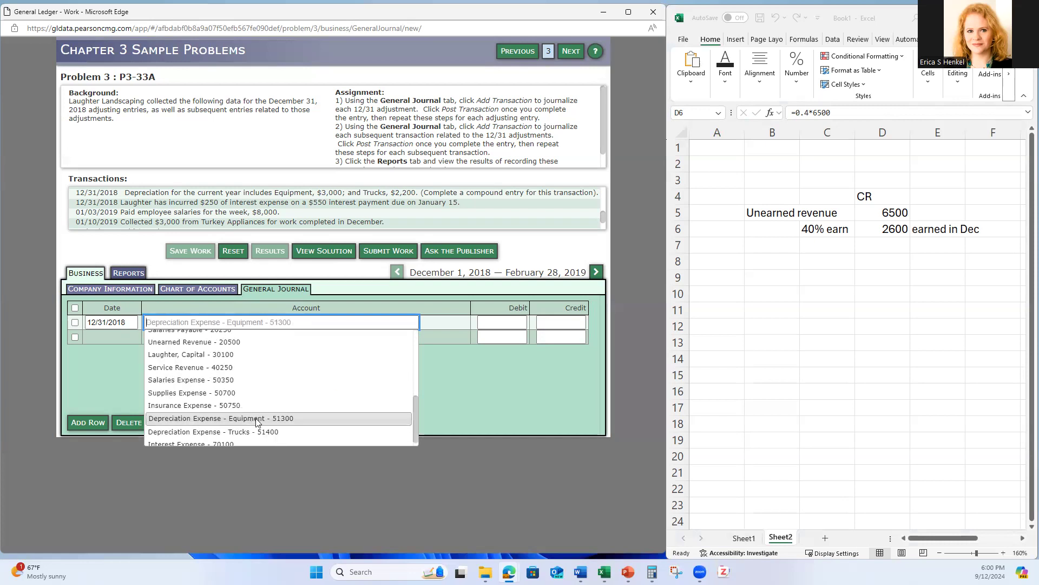
click(257, 422)
click(504, 322)
text(3000.00)
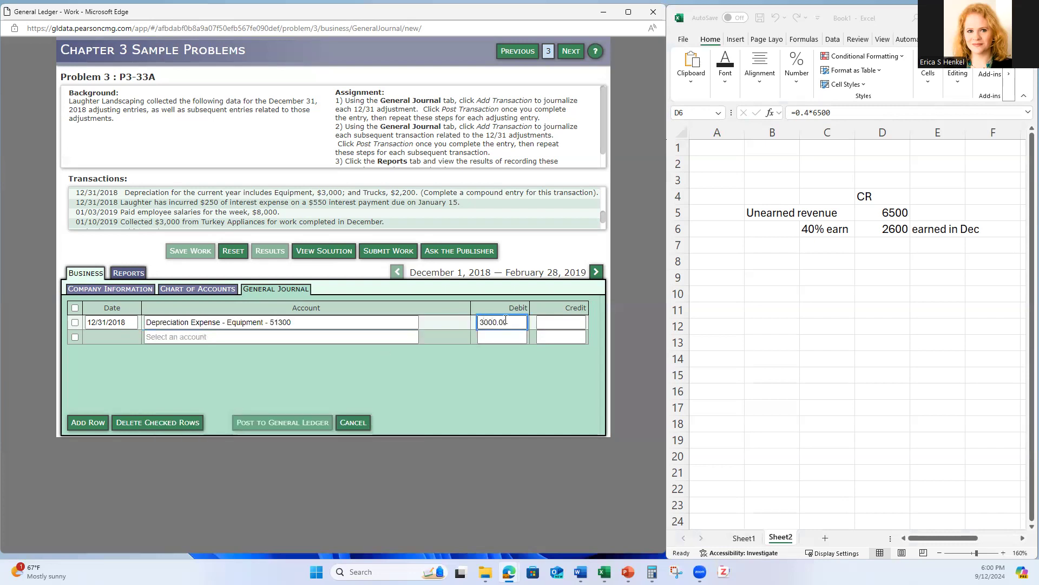
Step: Debit Depreciation Expense - Trucks - 51400 for 2200.00 on the second line of the compound entry
click(254, 337)
scroll(242, 392, down, 5)
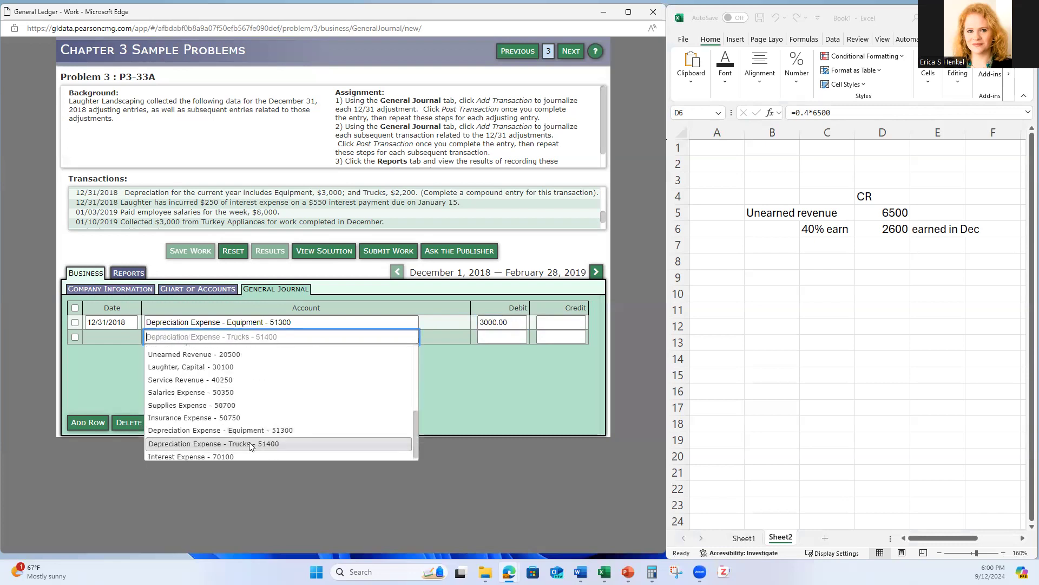
click(250, 445)
click(498, 337)
text(2200.00)
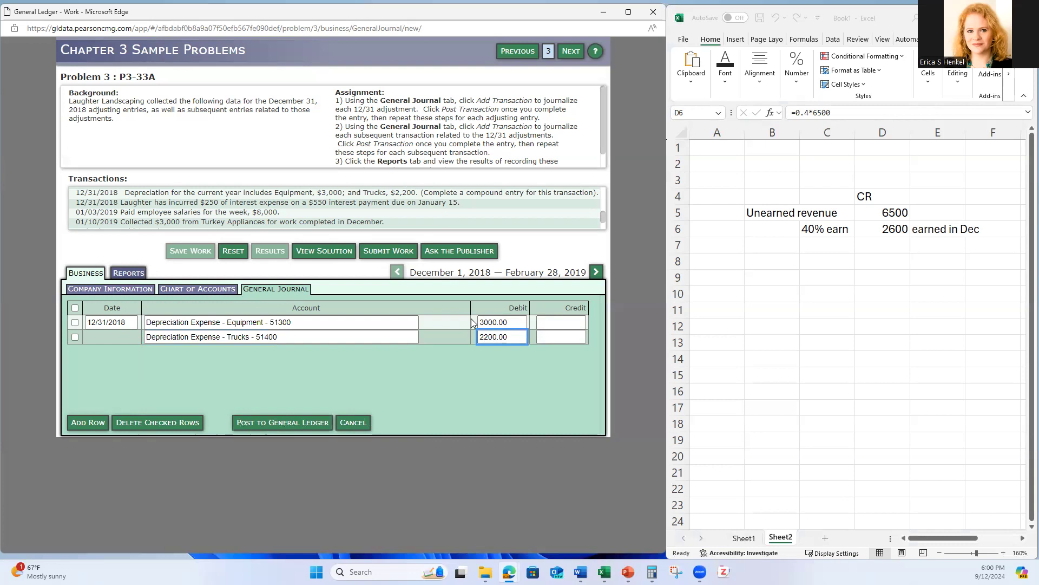
Step: Add two rows to the compound entry and credit Accumulated Depreciation - Equipment - 11300 for 3000.00
click(85, 423)
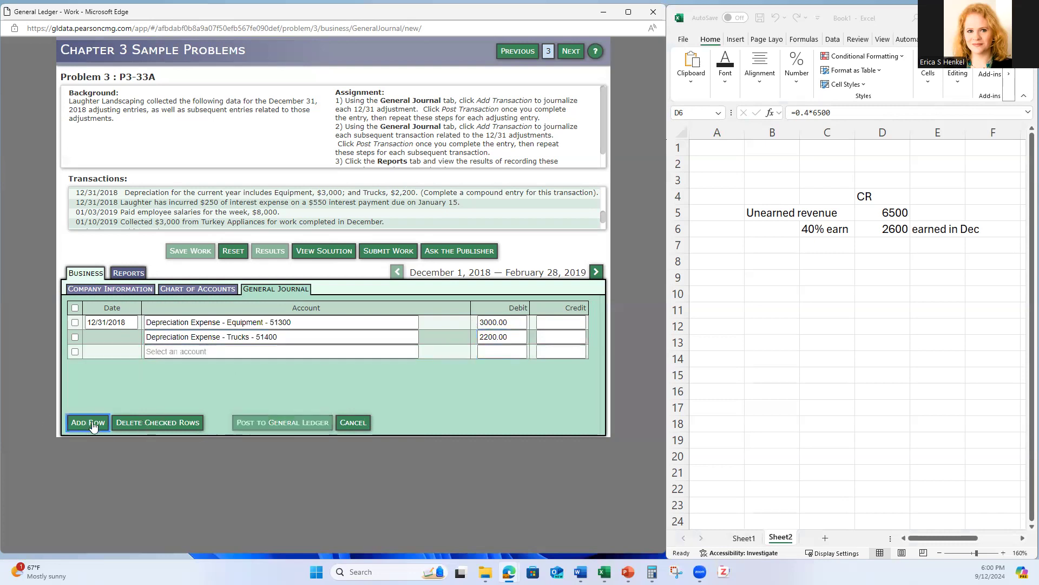
click(93, 426)
click(226, 352)
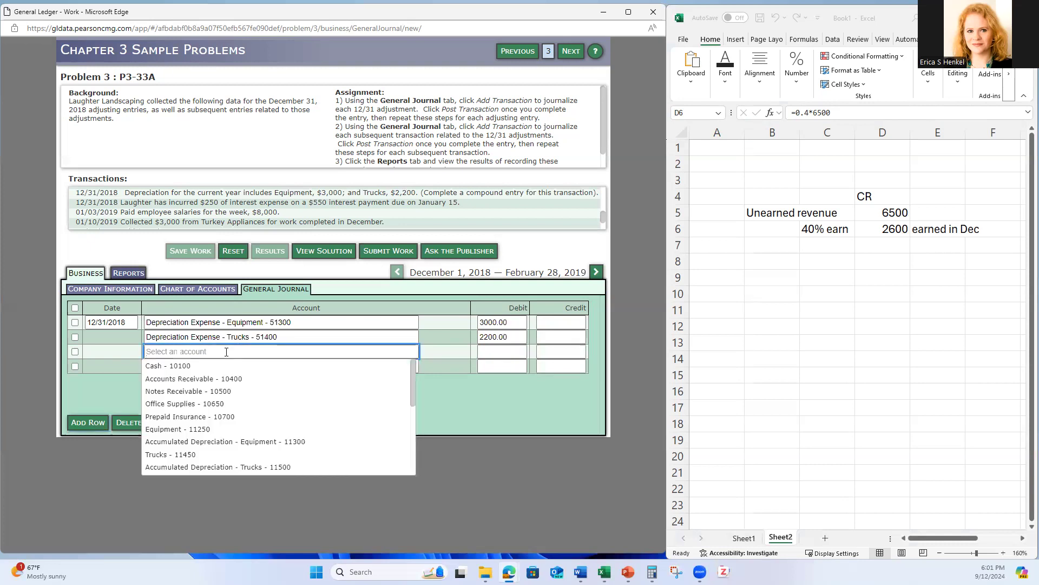
click(271, 446)
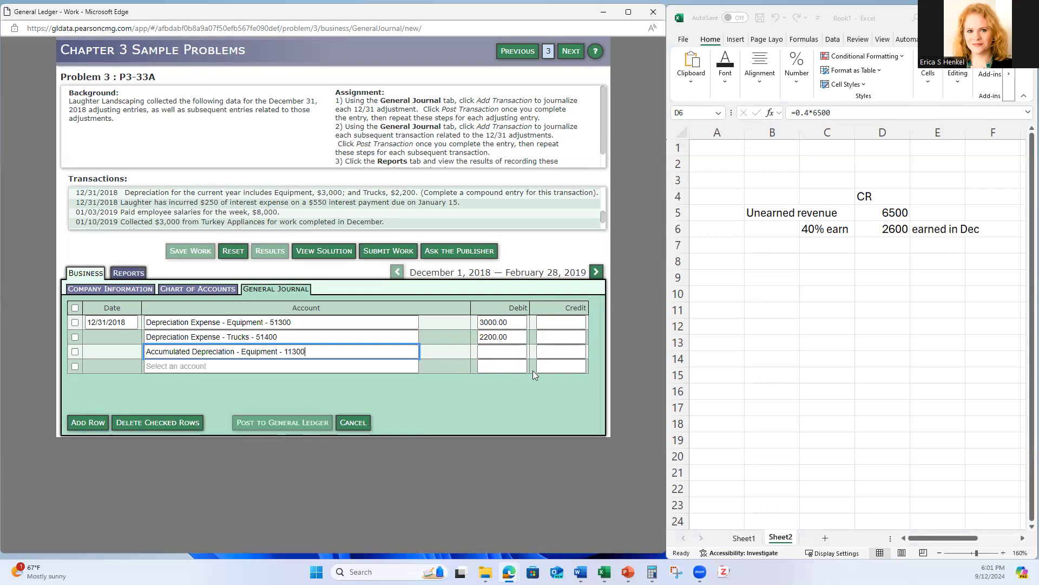
click(558, 351)
text(3000.00)
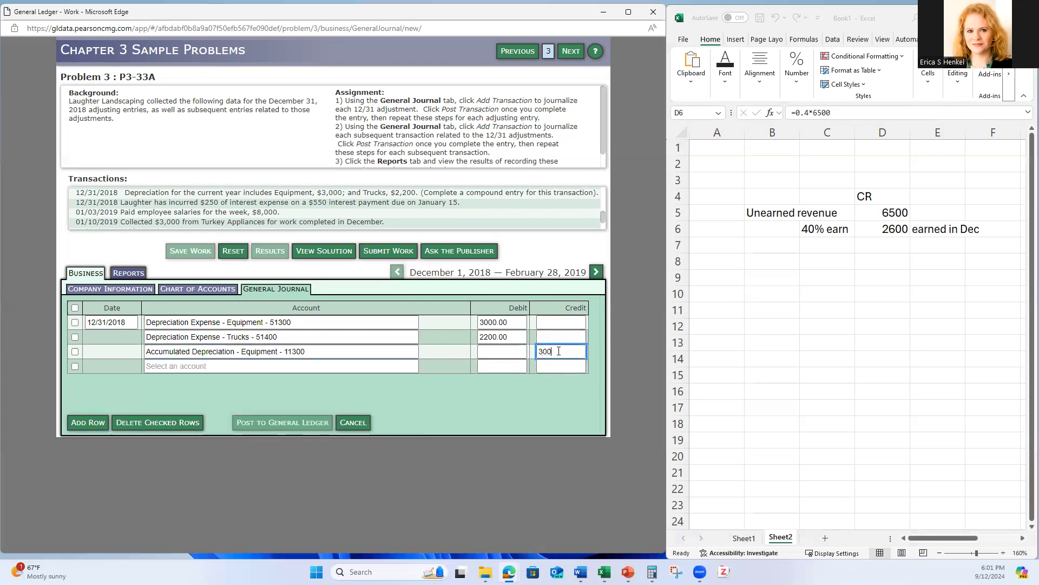
Step: Credit Accumulated Depreciation - Trucks - 11500 for 2200.00, post the depreciation entry, and review it in the General Journal
click(203, 366)
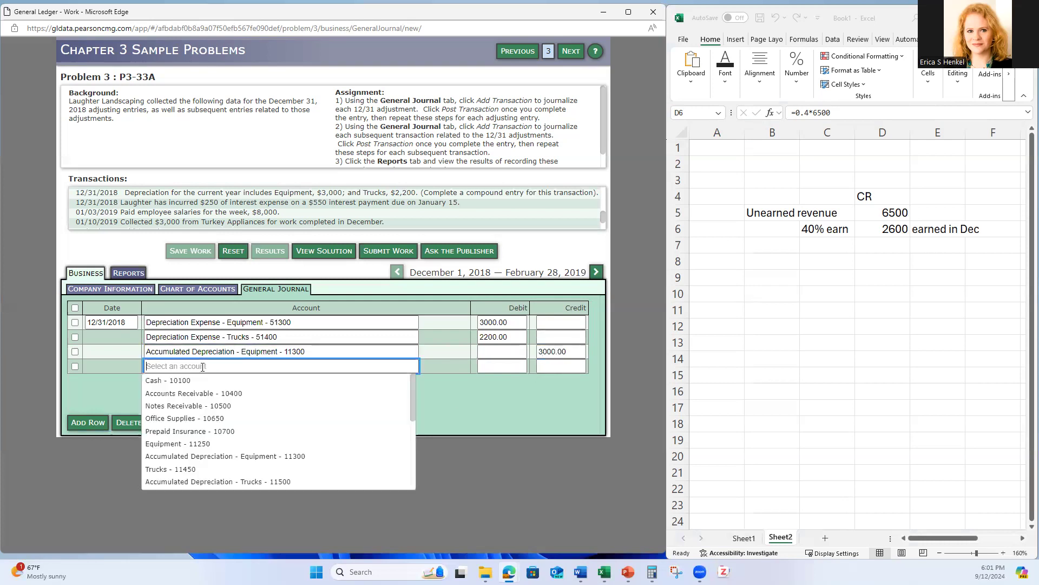
click(211, 481)
click(558, 367)
text(2200.00)
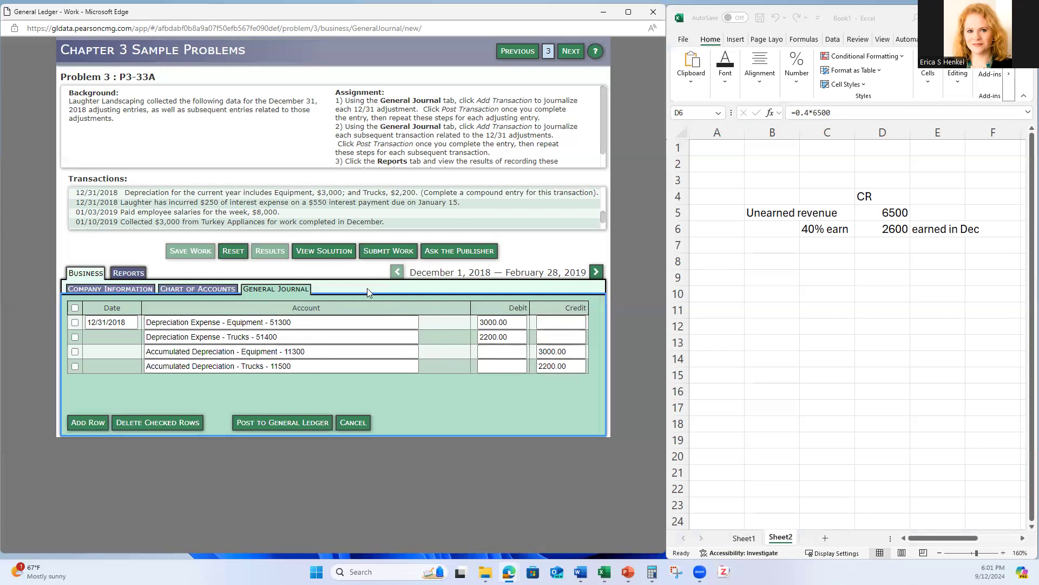
click(275, 425)
scroll(240, 329, down, 5)
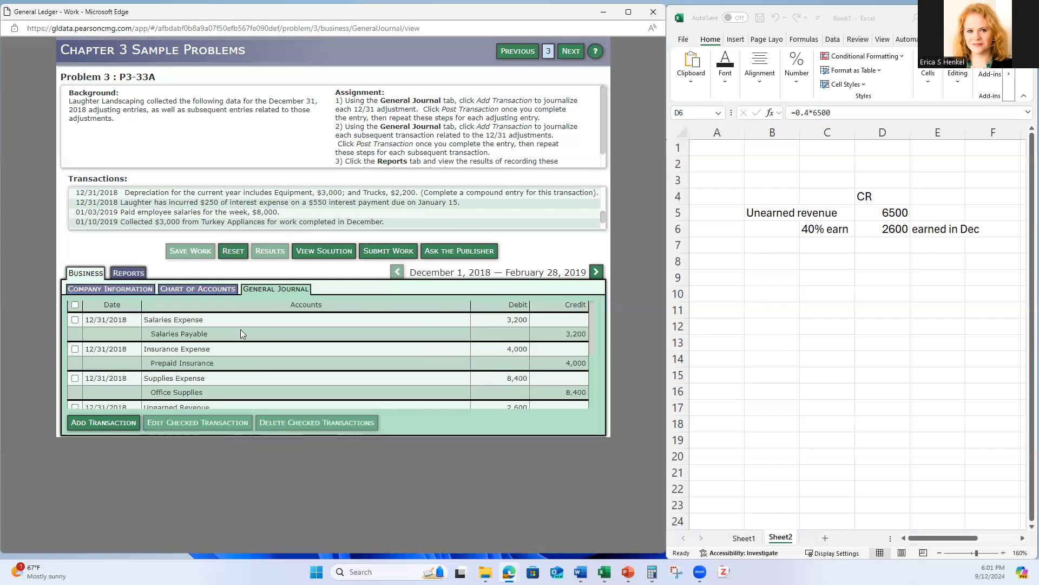
scroll(241, 334, down, 1)
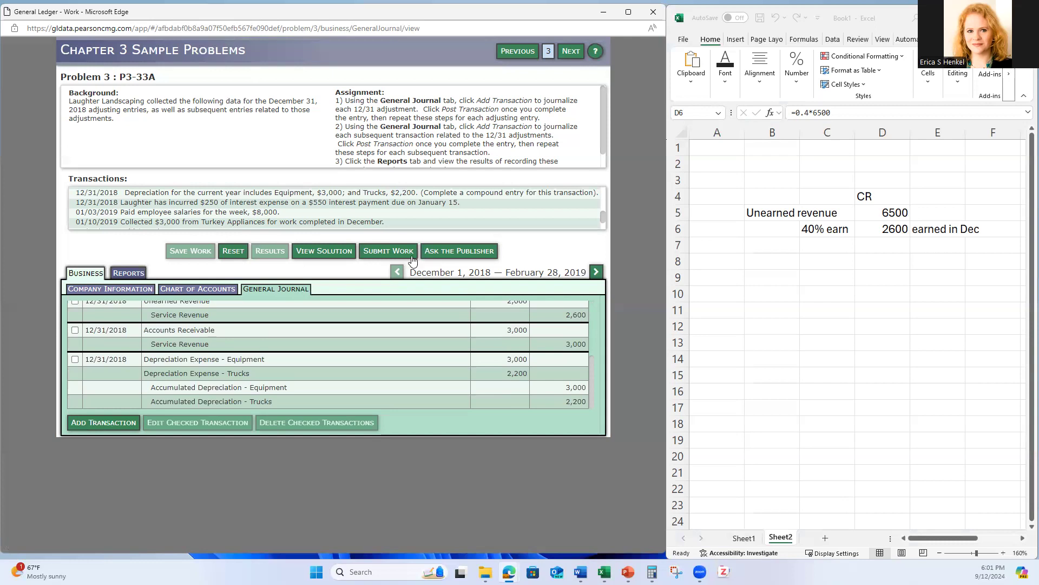
Step: Start a new 12/31/2018 journal entry and debit Interest Expense - 70100 for 250.00
click(114, 425)
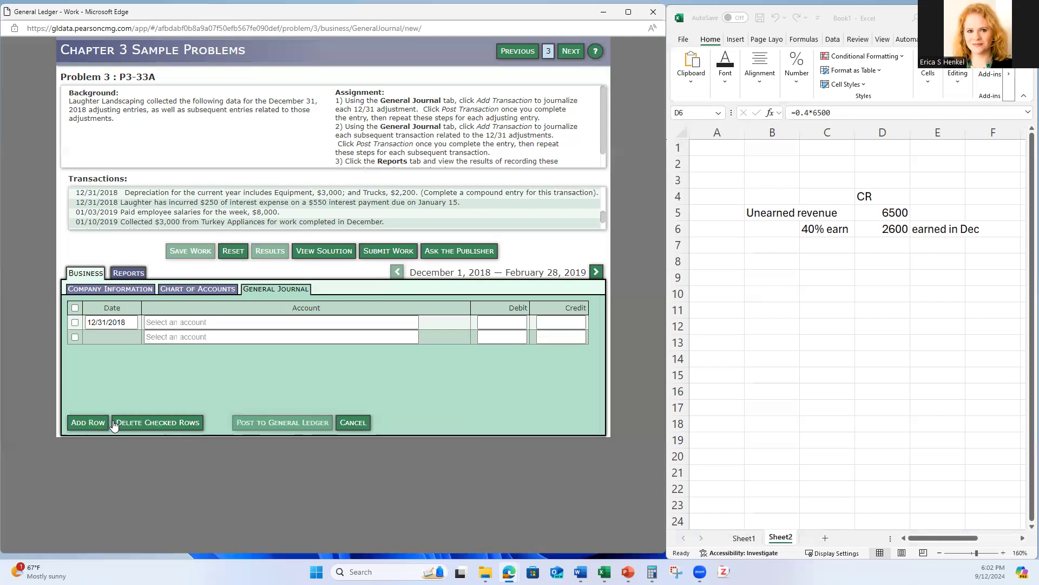
click(157, 370)
click(210, 322)
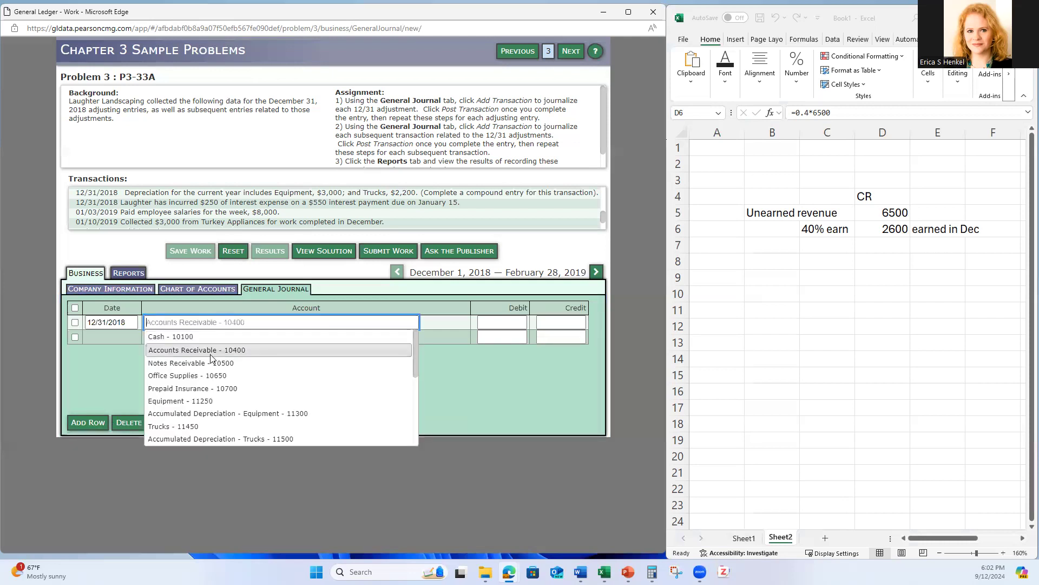
scroll(253, 399, down, 1)
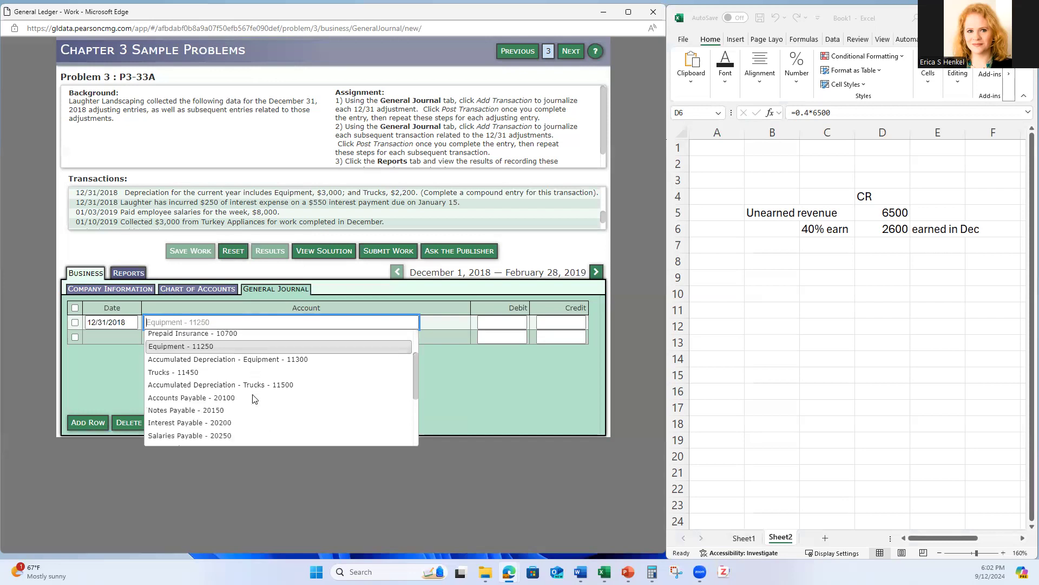
scroll(252, 399, down, 3)
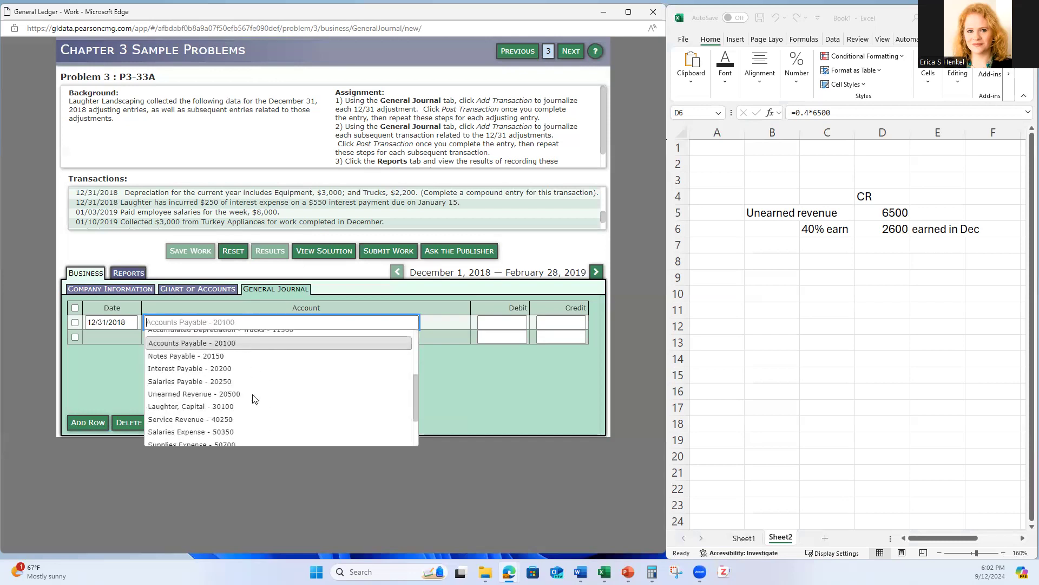
click(227, 439)
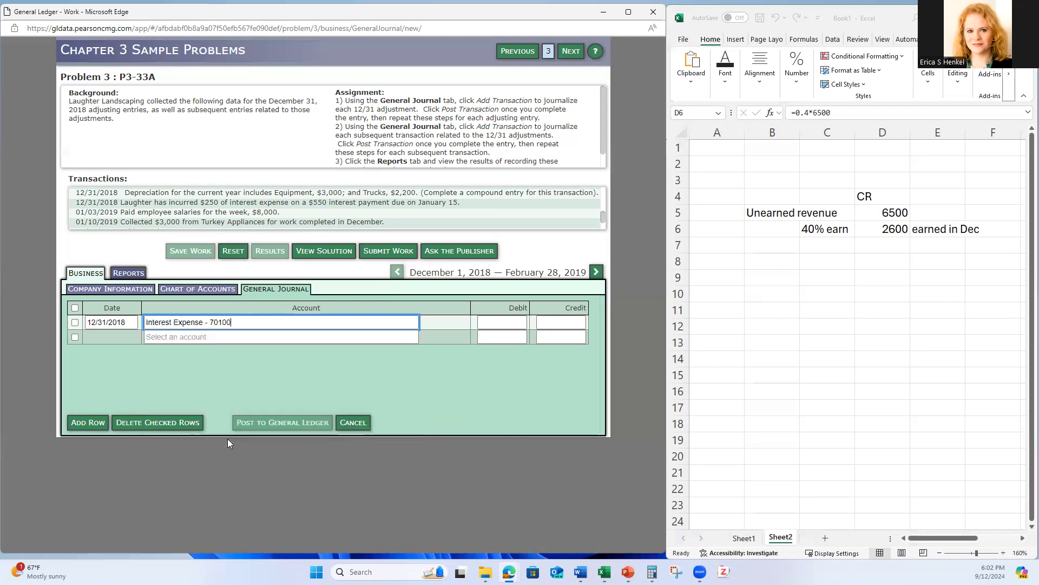
click(500, 323)
text(250.00)
Step: Credit Interest Payable - 20200 for 250.00 and post the interest accrual to the general ledger
click(208, 337)
scroll(216, 389, down, 1)
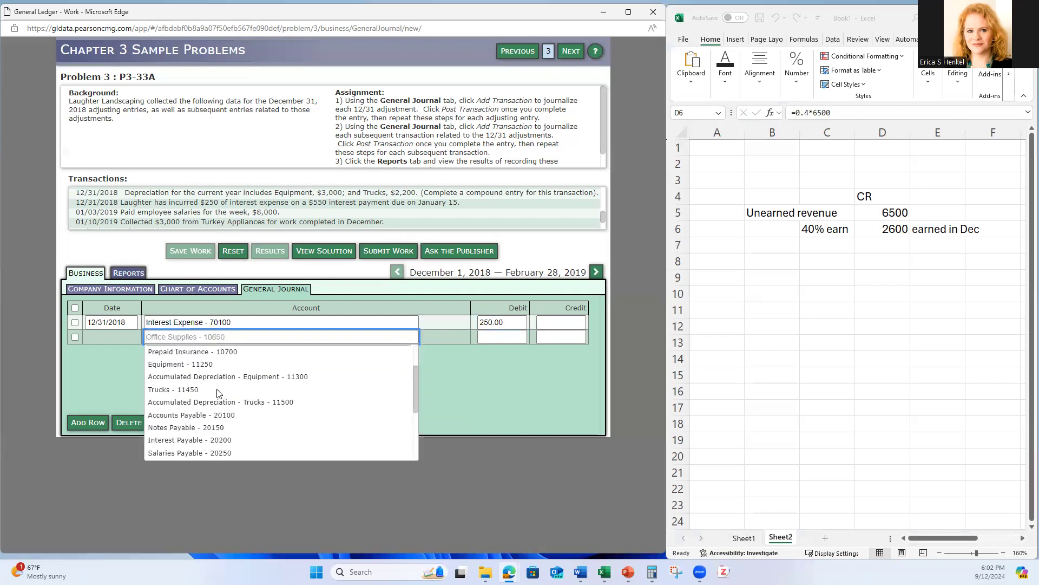
click(216, 437)
click(564, 337)
text(250.0)
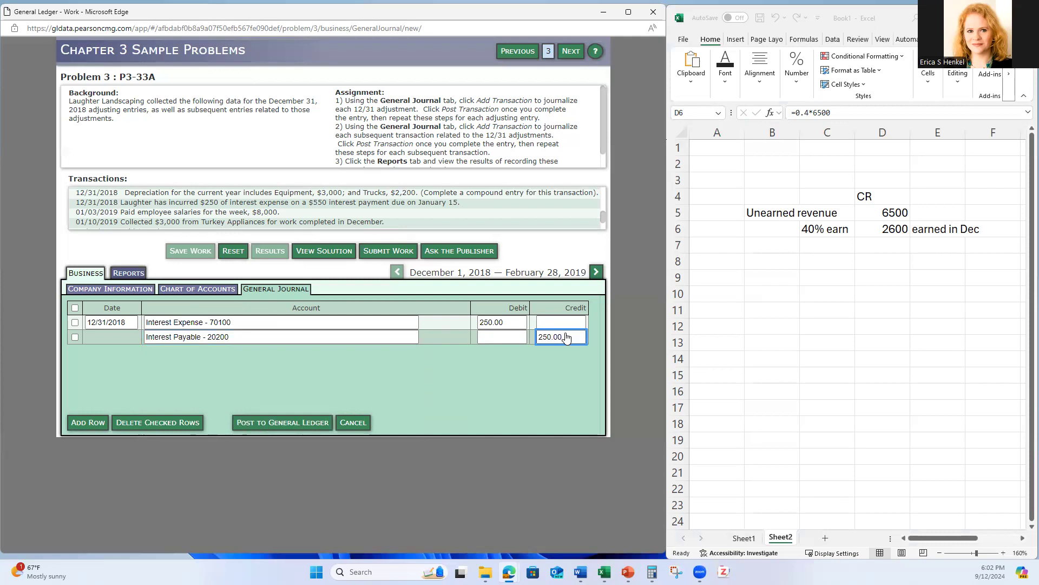
click(268, 427)
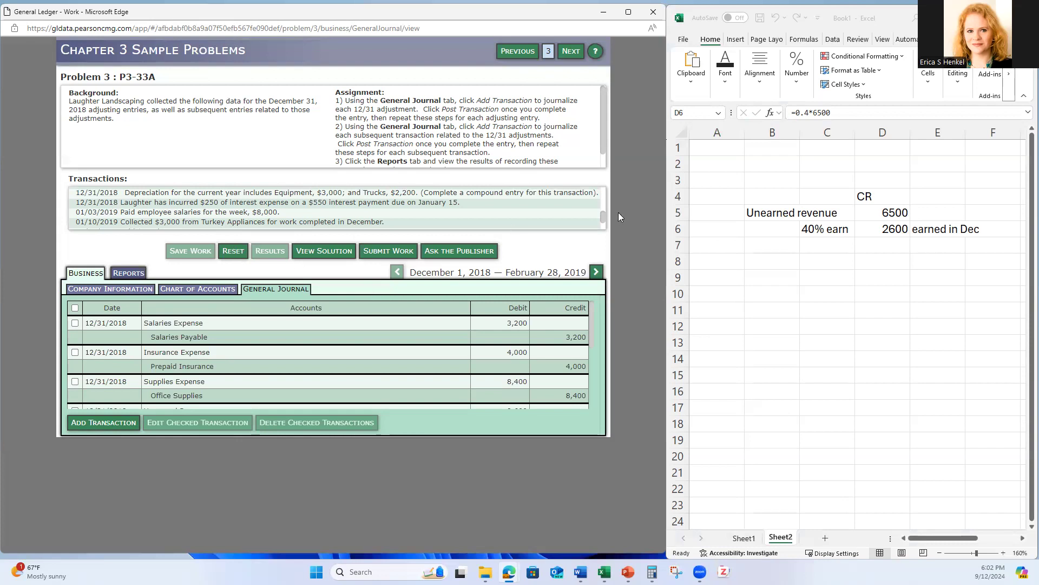
Step: Switch to Sheet1 of the Excel workbook and enter the weekday headings Mon, Tues, Wed, Thurs and Friday in B6:F6
mouse_move(603, 218)
mouse_down()
mouse_move(601, 236)
mouse_move(603, 216)
mouse_up()
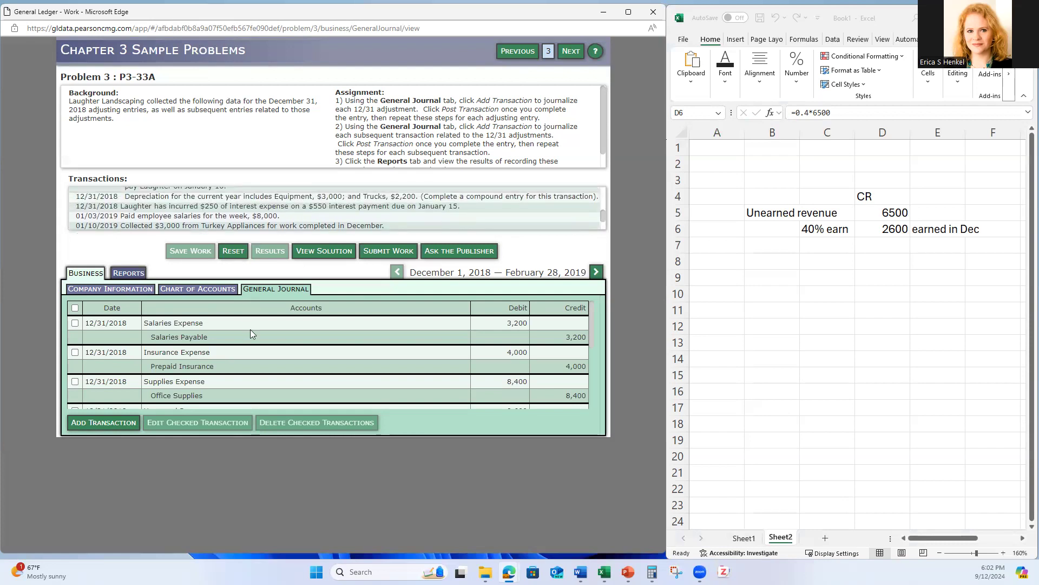
click(744, 537)
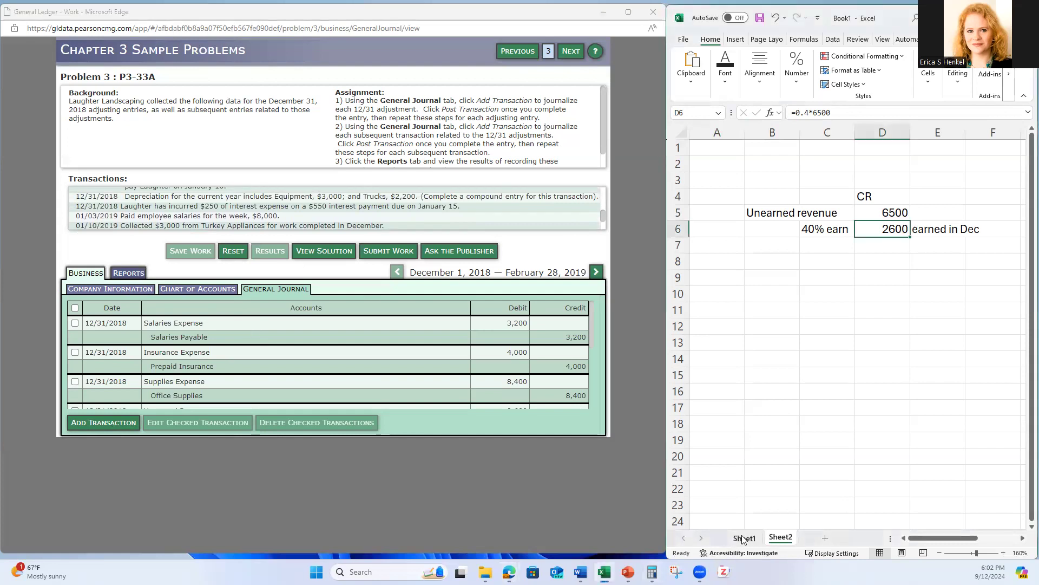
click(833, 408)
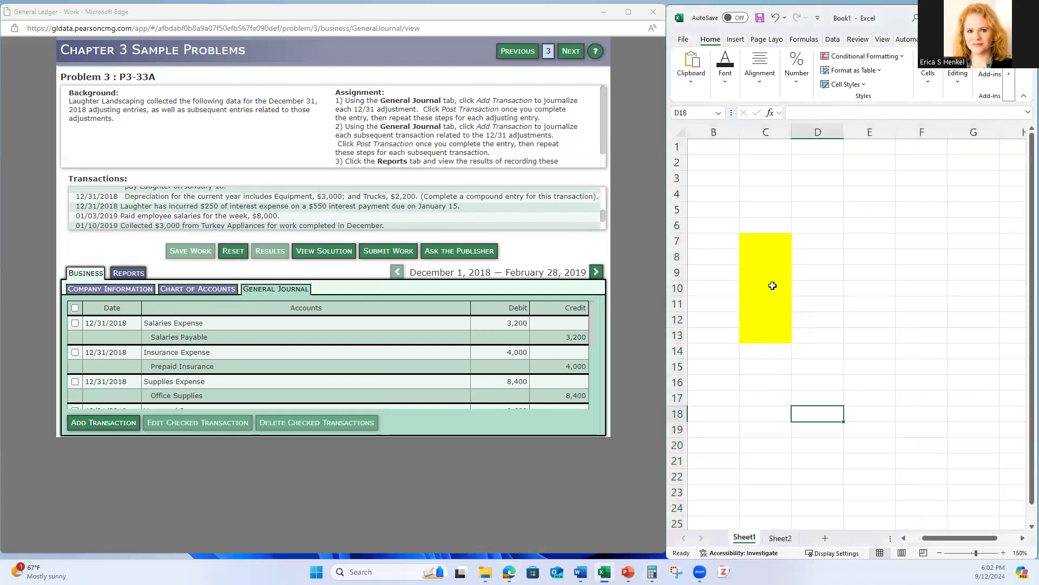
click(716, 223)
text(Mon)
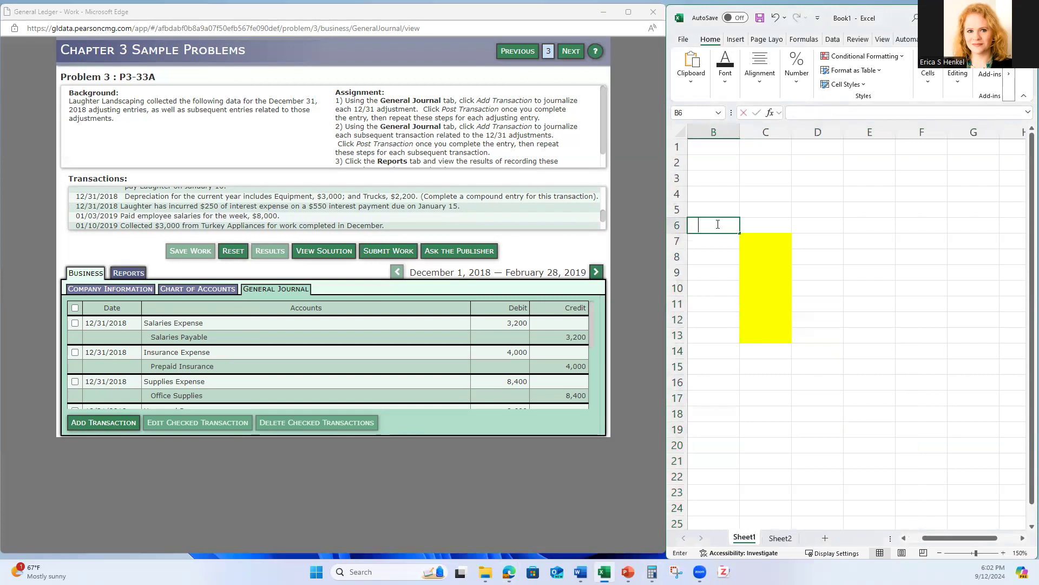
key(Tab)
text(Tues)
key(Tab)
text(Wed)
key(Tab)
text(Thurs)
key(Tab)
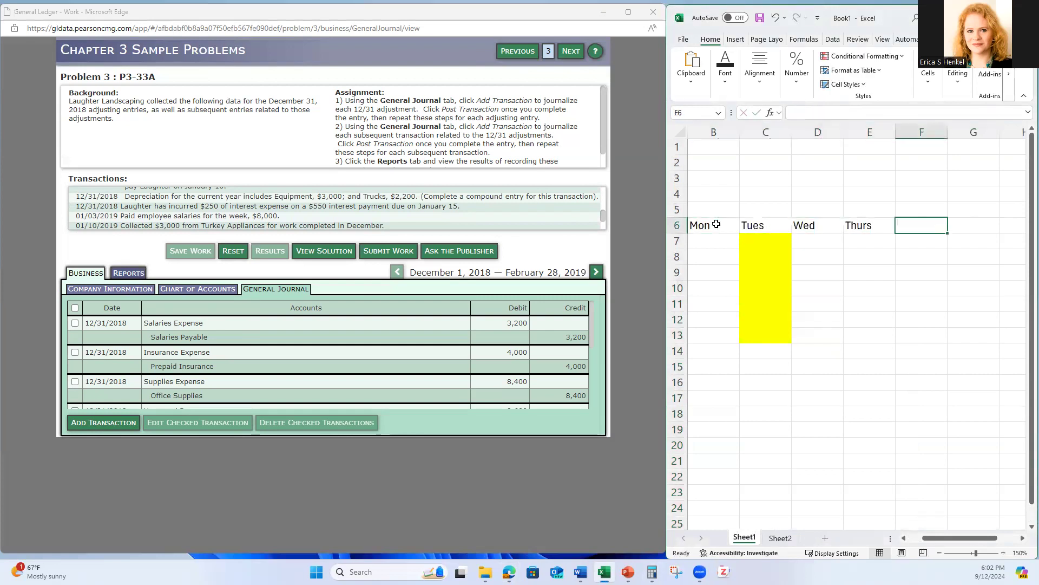
text(Friday)
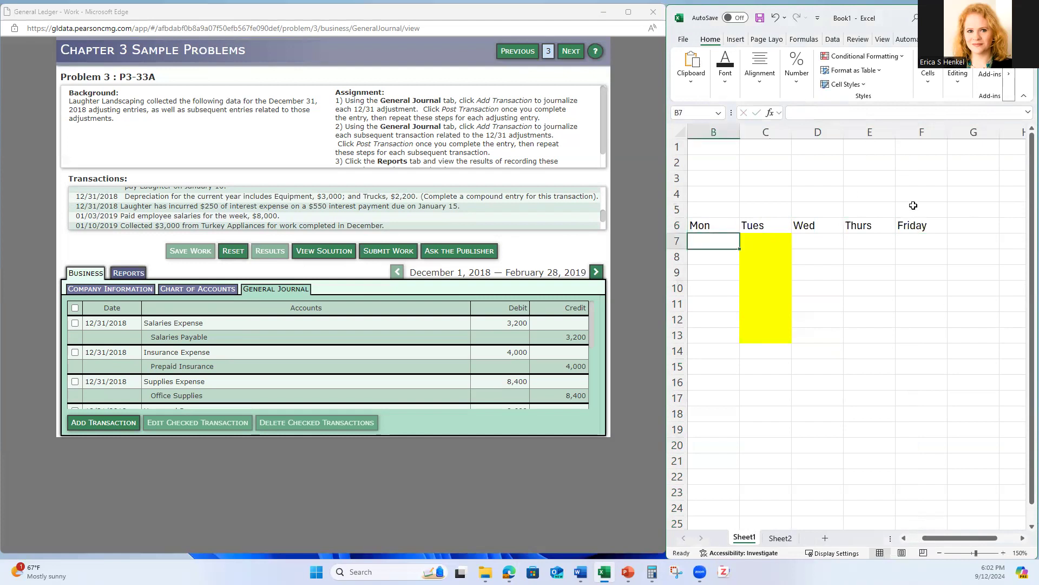
Step: Enter the weekly payroll of 8000 above Friday in F5 and compute Monday's share in B7 with =8000/5
click(913, 207)
text(8000)
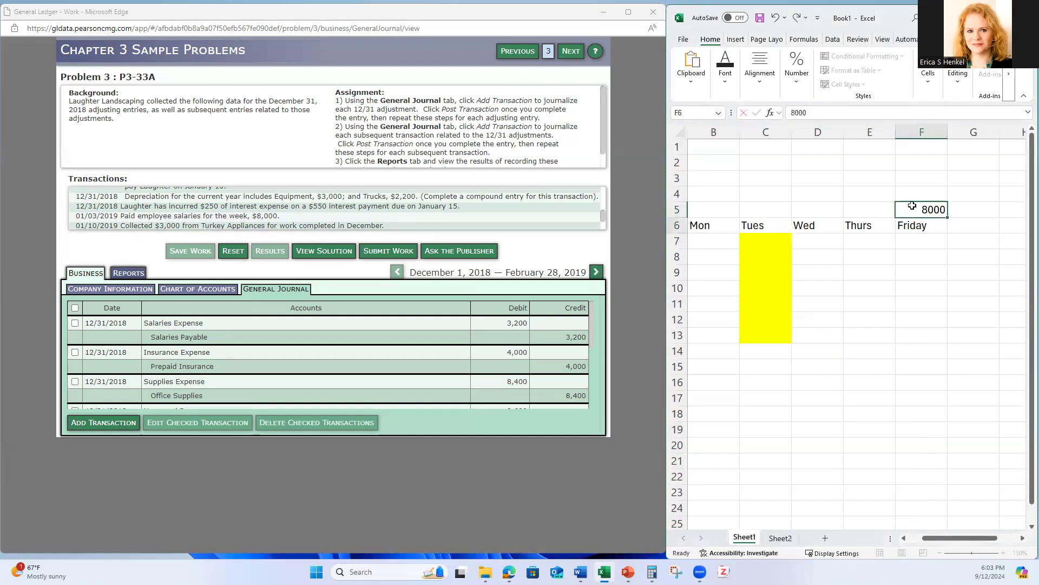
key(Return)
click(708, 243)
text(=)
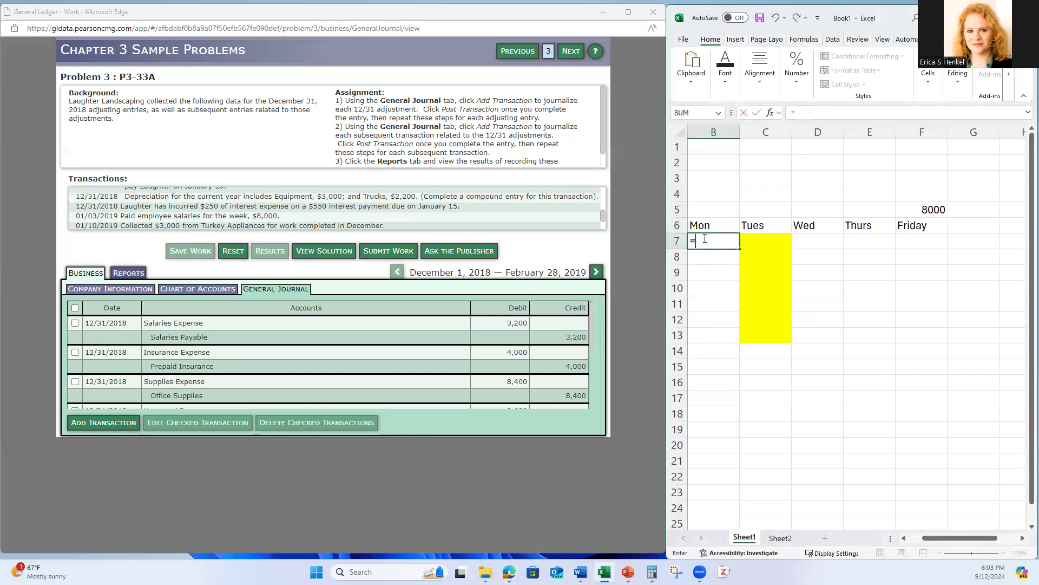
text(8000/5)
key(Return)
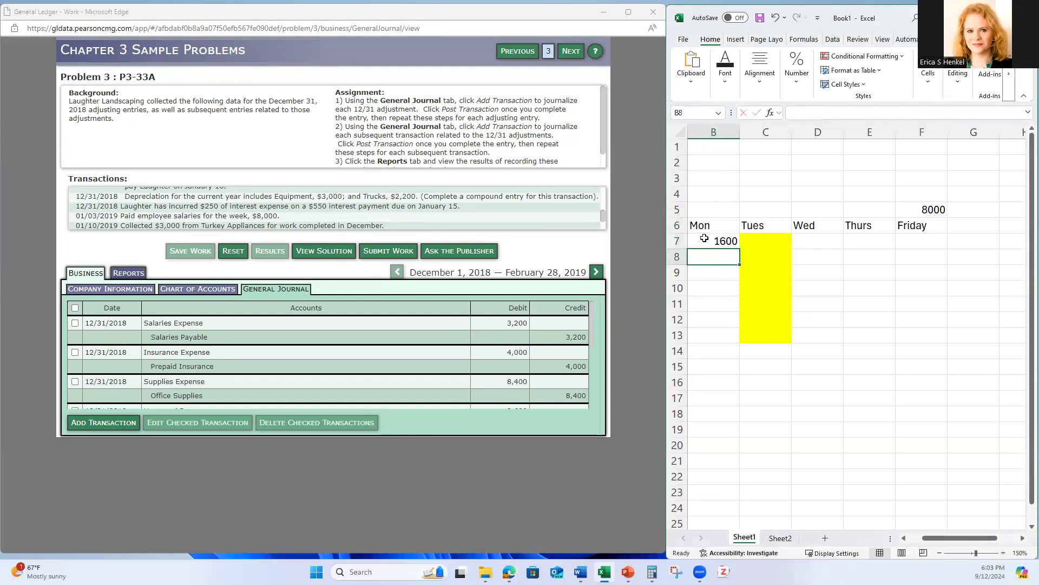
Step: Fill in the daily salary of 1600 for Tuesday through Friday in C7:F7
click(752, 240)
text(1600)
key(Tab)
text(1600)
key(Tab)
text(1600)
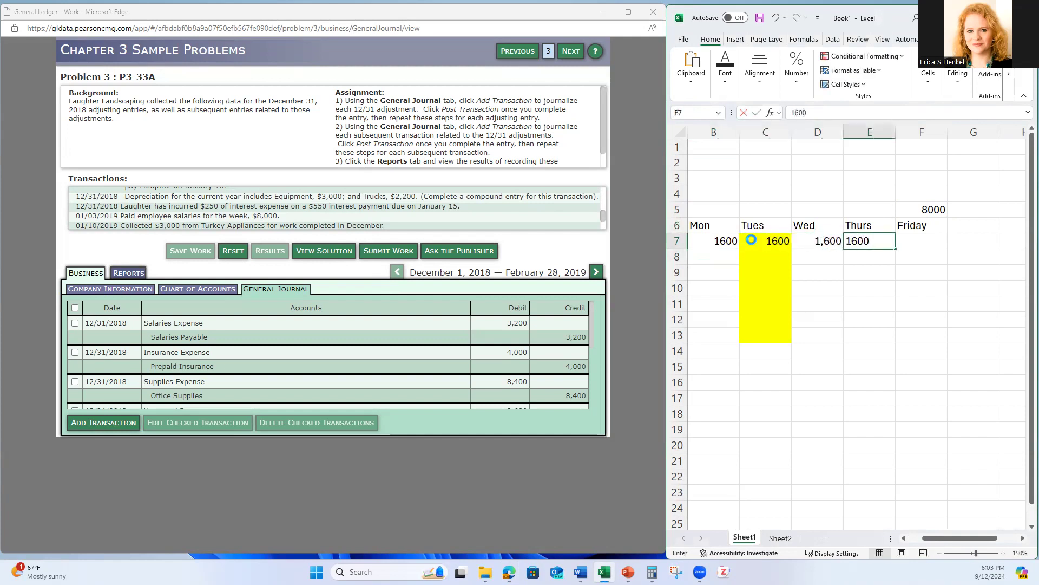
key(Tab)
text(1600)
key(Return)
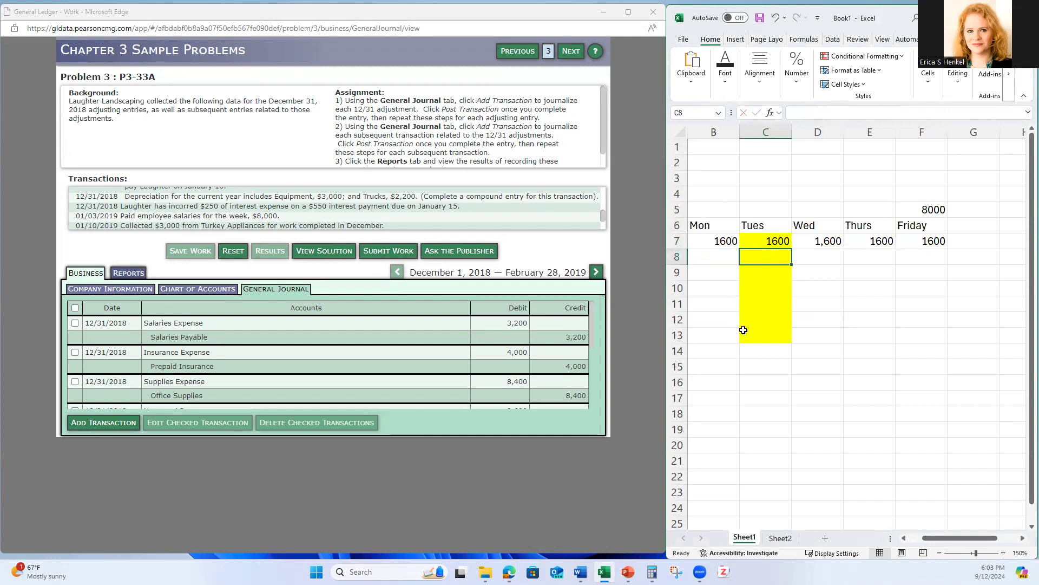
Step: Enter the accrued salary amount 3200 in C15 and label it Exp in C16
click(754, 365)
text(3200)
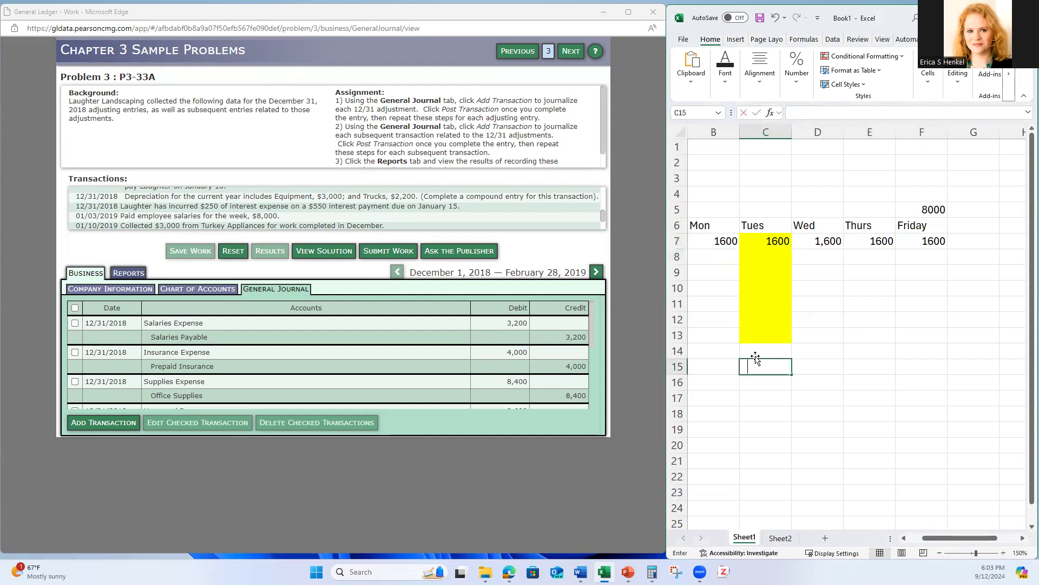
key(Return)
text(Exp)
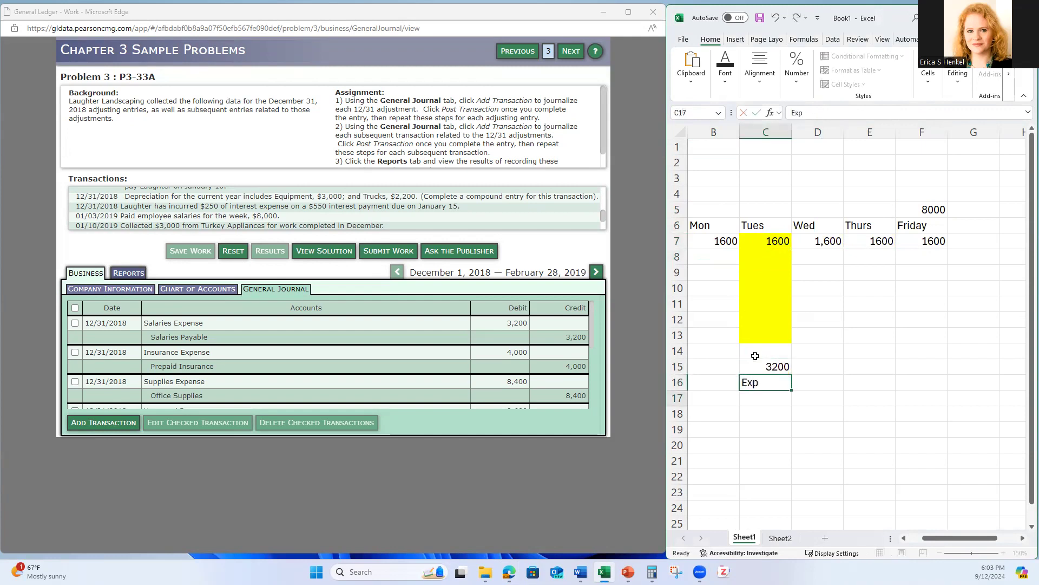
key(Return)
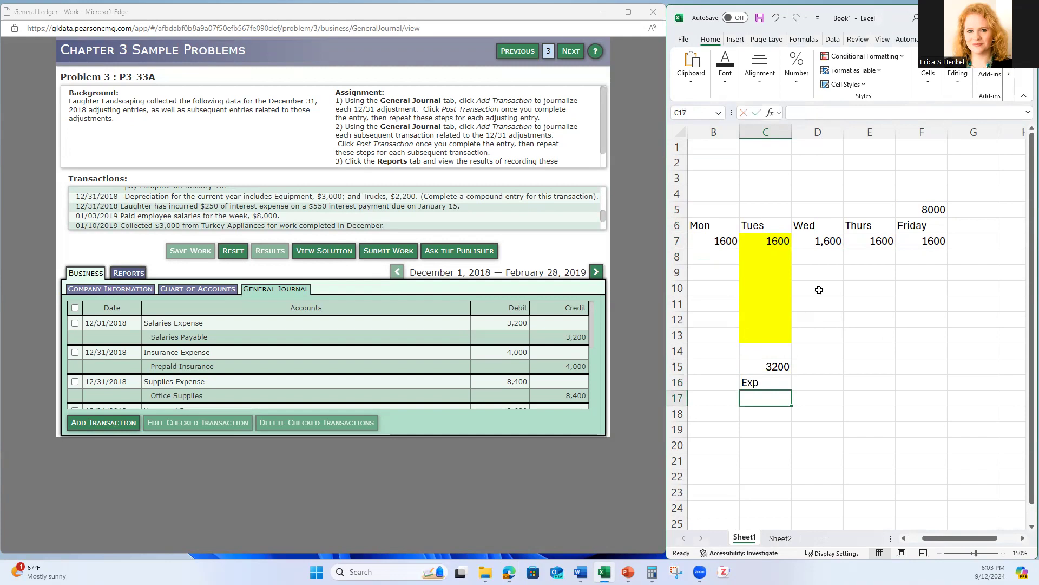
Step: Enter the year-end date Dec 31 above the Tues heading in C5
click(763, 211)
text(Dec)
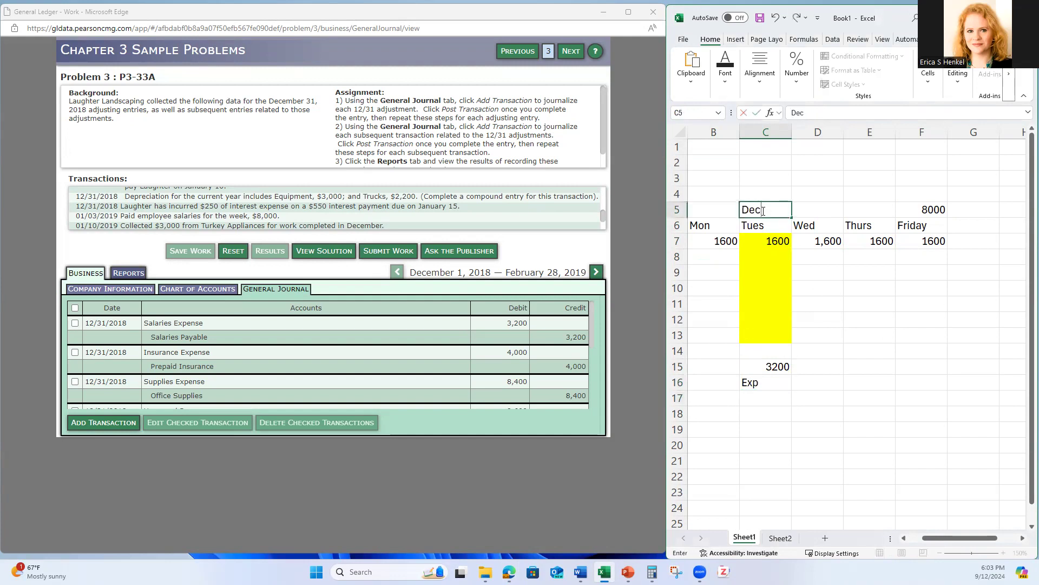
text( 31)
key(Return)
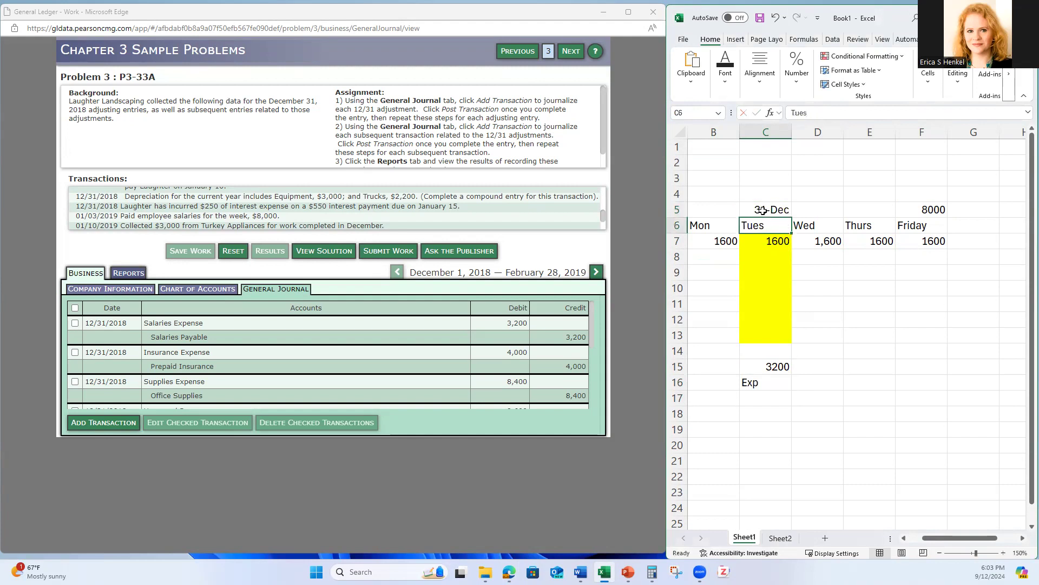
Step: Mark Friday as Pay Day in F8 and enter the January 3 payment date in F4
click(924, 259)
text(Pay Day)
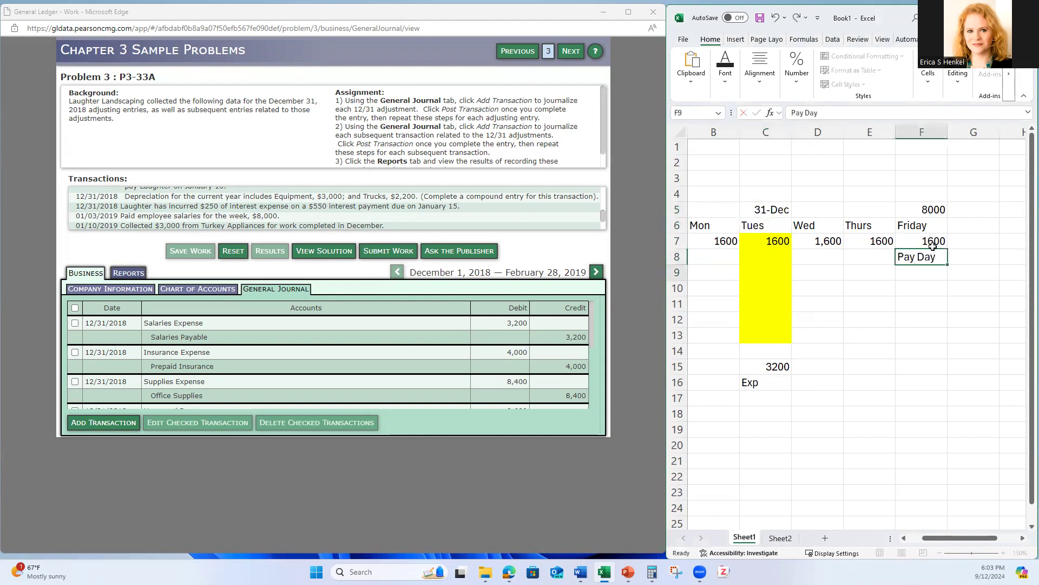
key(Return)
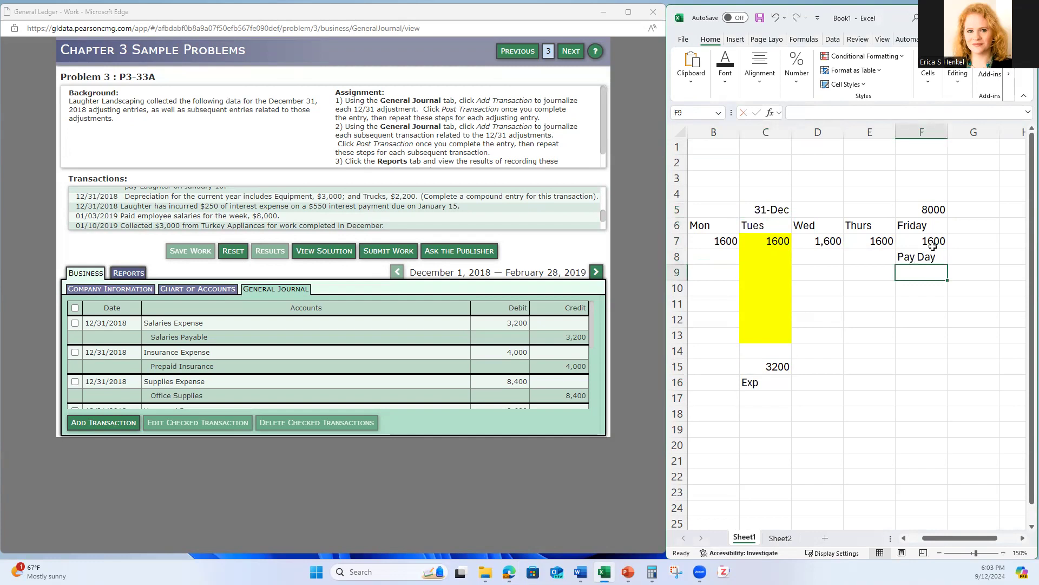
click(911, 189)
text(3-Jan)
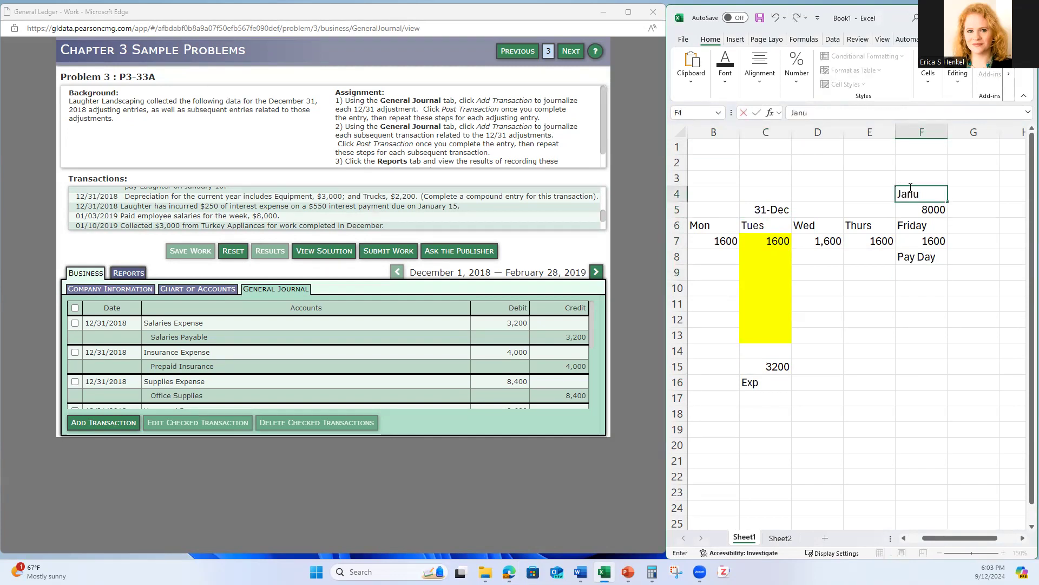
key(Return)
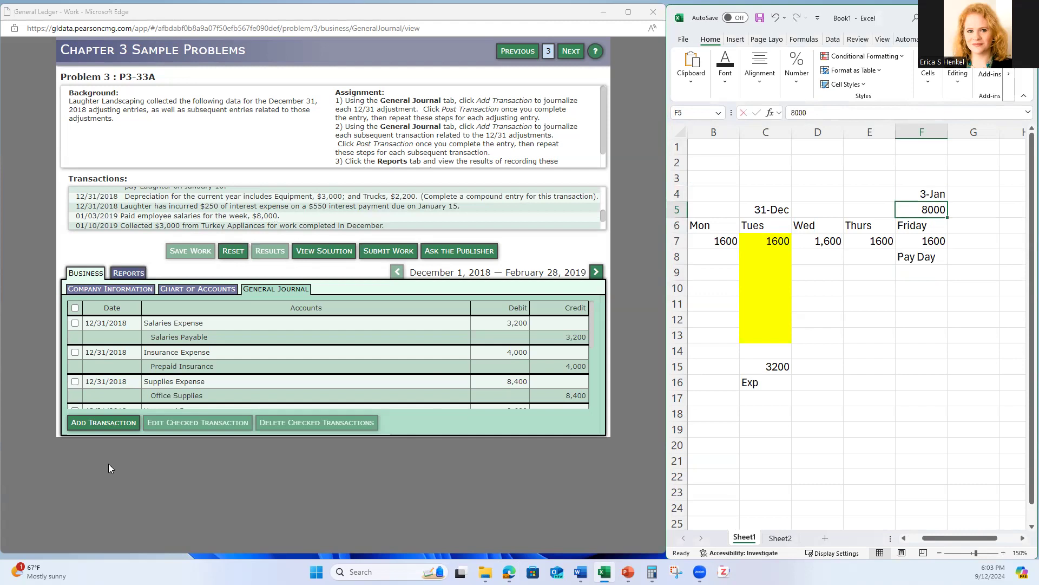
Step: Switch back to the General Ledger, start a new journal entry, and choose Salaries Expense - 50350 for its first line
click(106, 423)
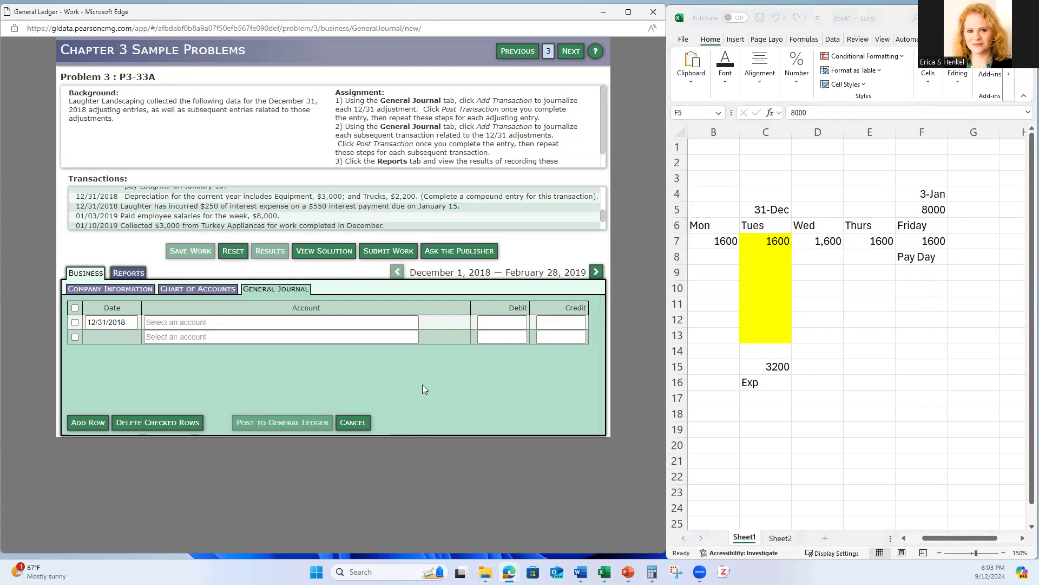
click(219, 323)
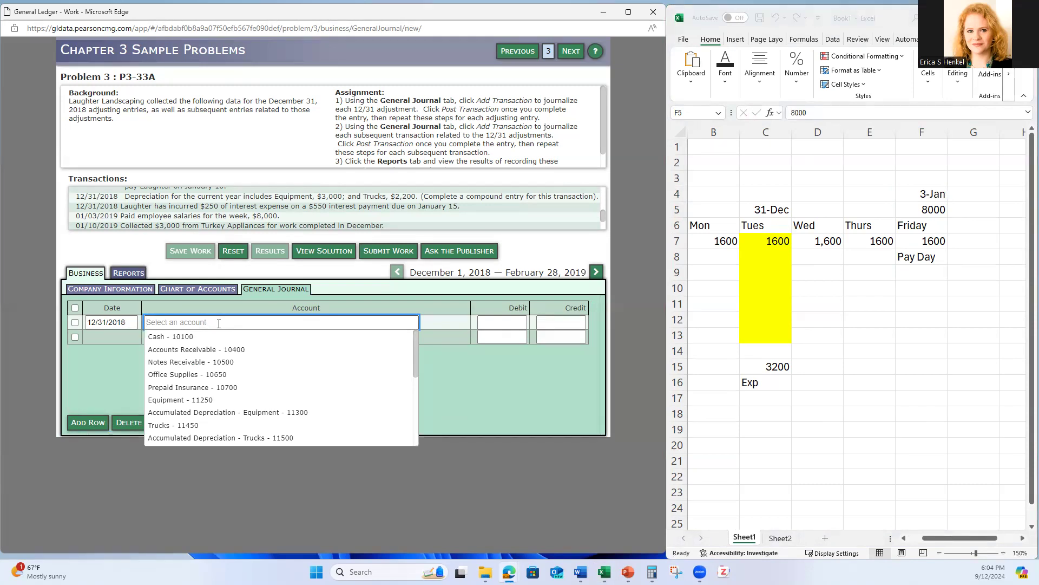
text(sa)
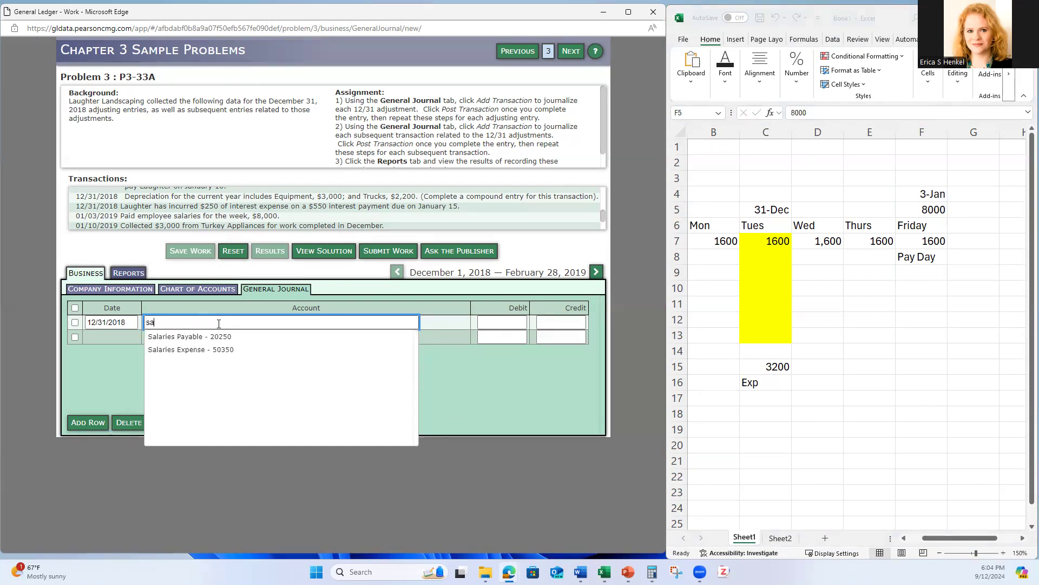
click(206, 350)
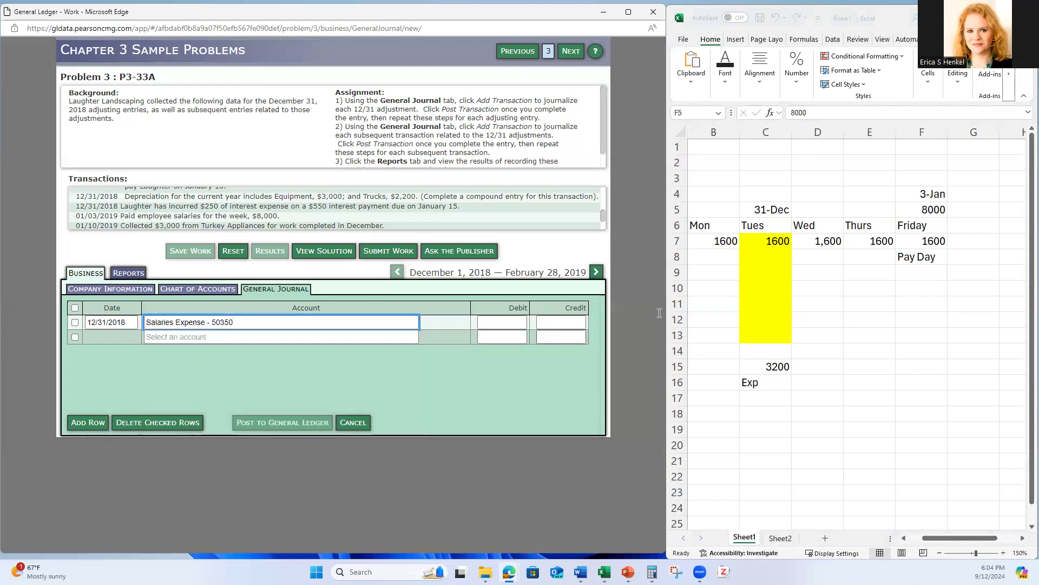
Step: Switch to Excel, check the Wednesday-to-Friday salaries, and calculate three days' pay in F15 as =1600*3
drag(828, 241, 924, 246)
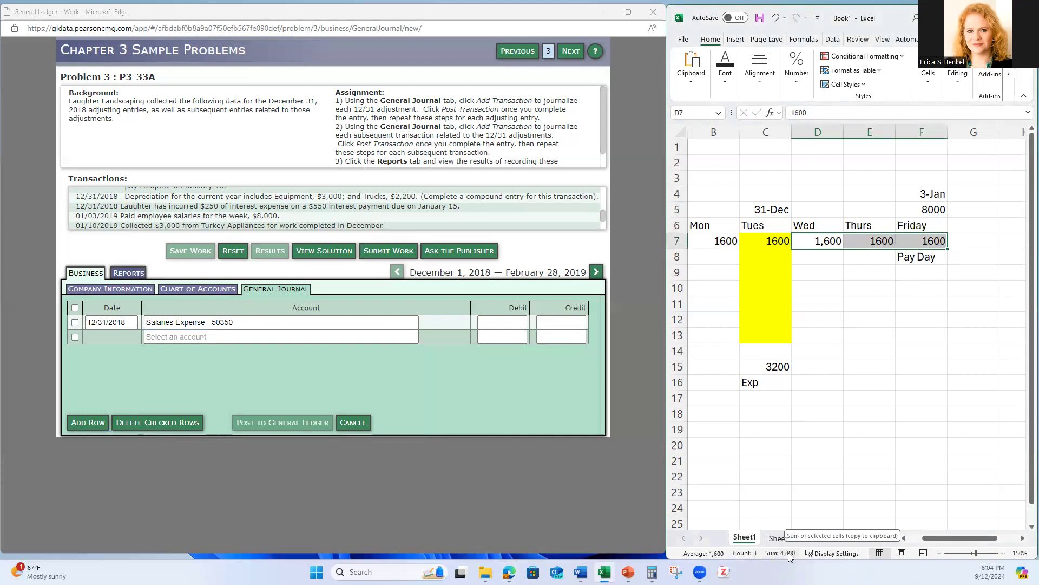
click(907, 412)
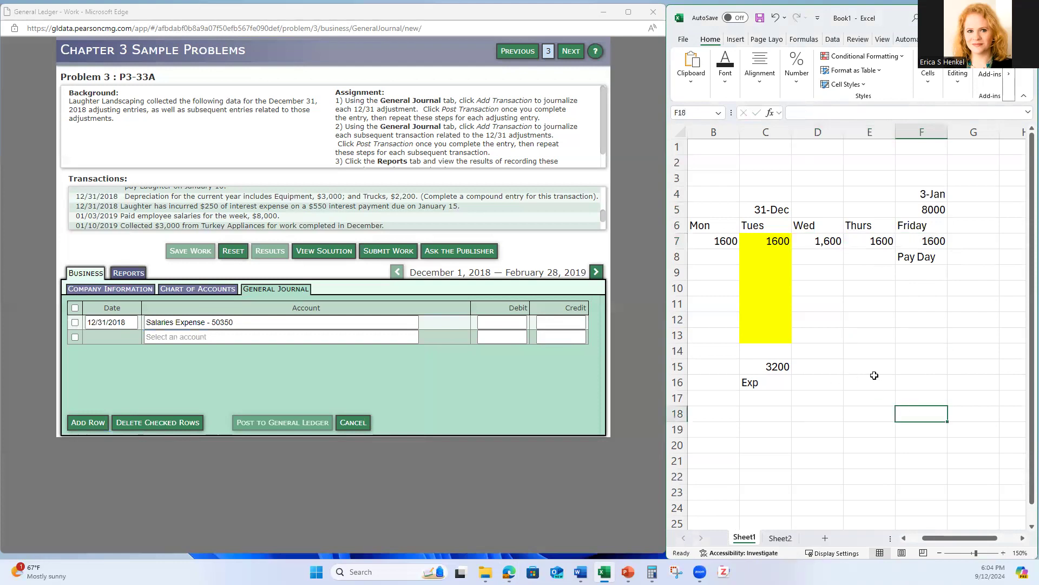
click(912, 368)
text(=1600*3)
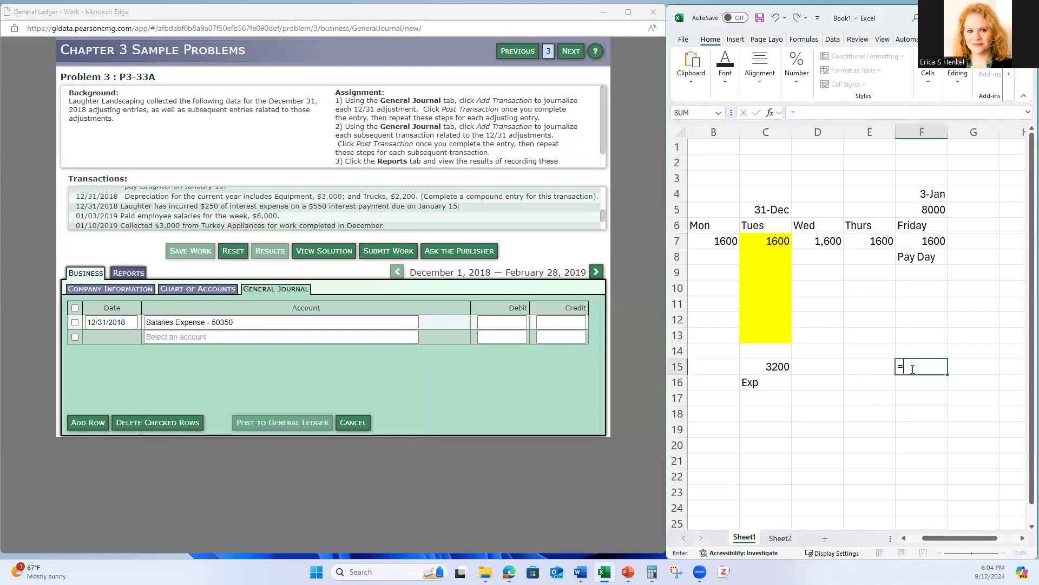
key(Return)
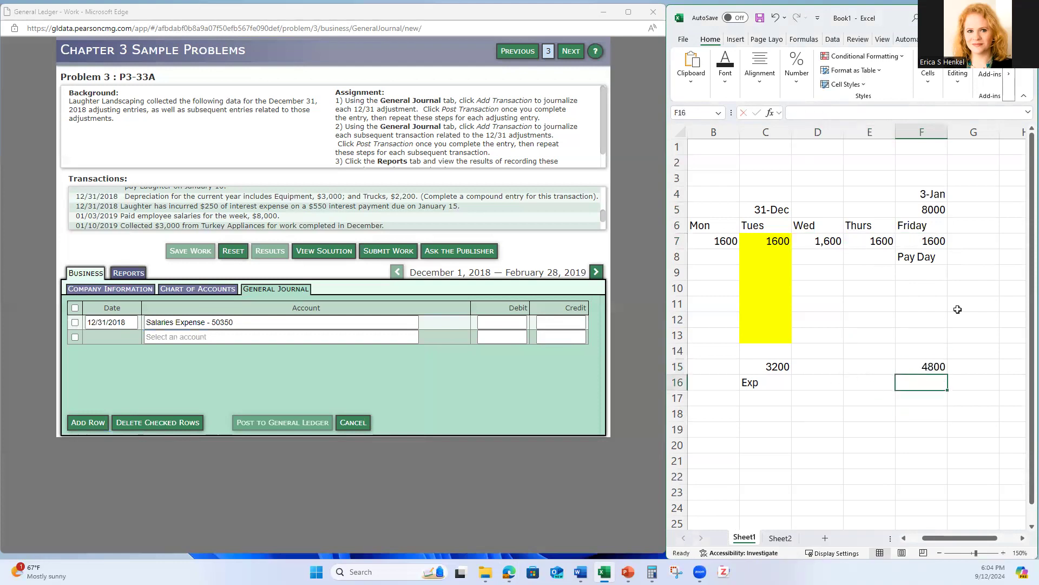
Step: Label the three-day salary amount by entering To expense in F14
click(961, 366)
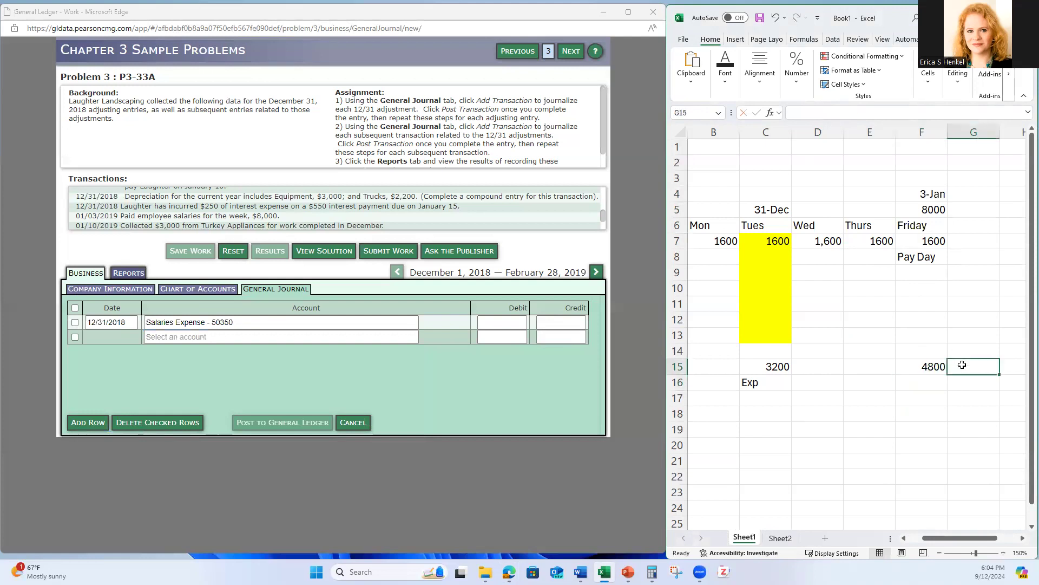
click(914, 349)
text(To expense)
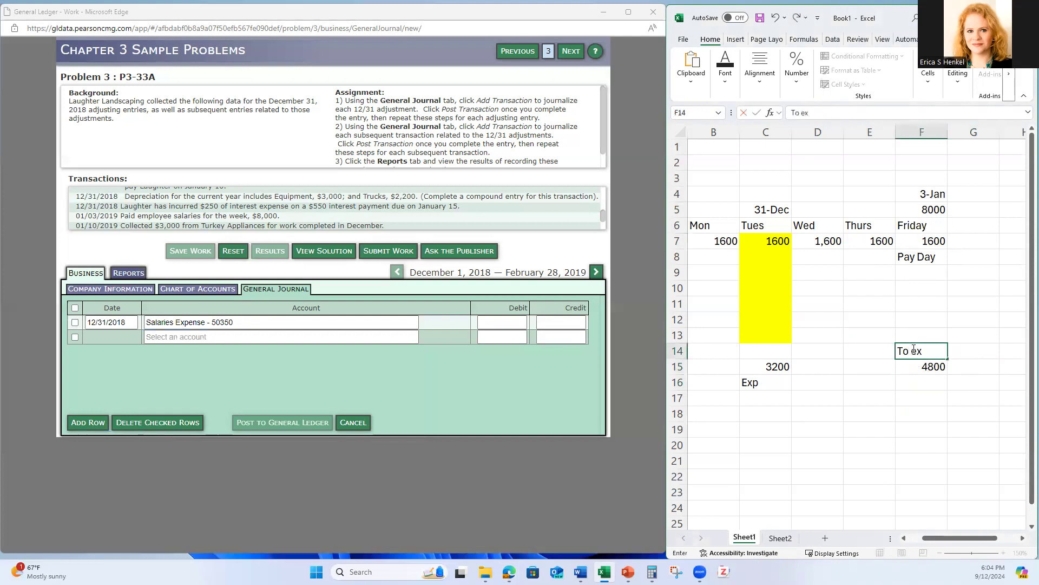
key(Return)
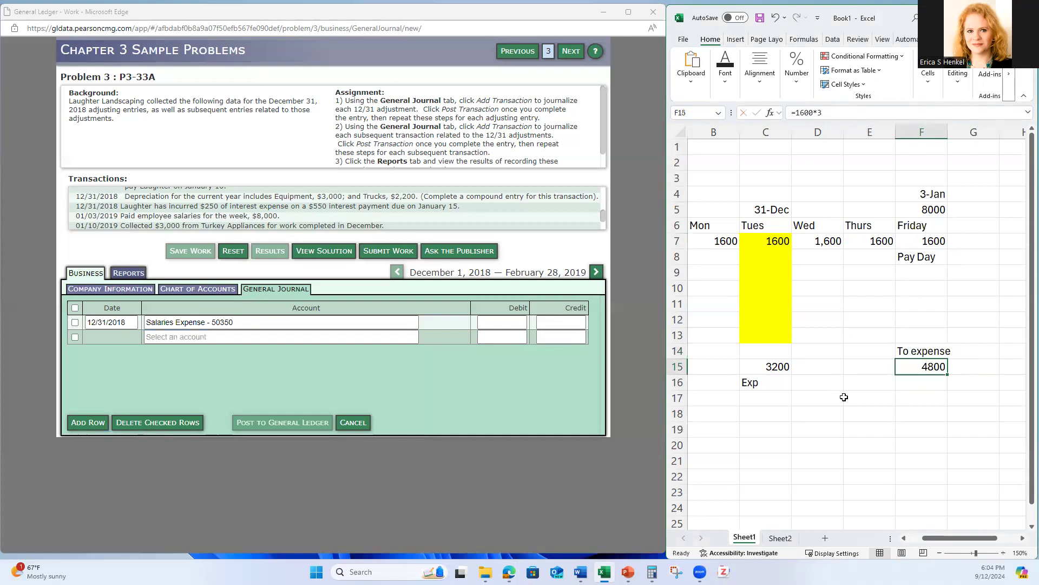
Step: Label the accrued salary amount in the Tues column by entering Liab to relieve in C14
click(775, 368)
click(761, 352)
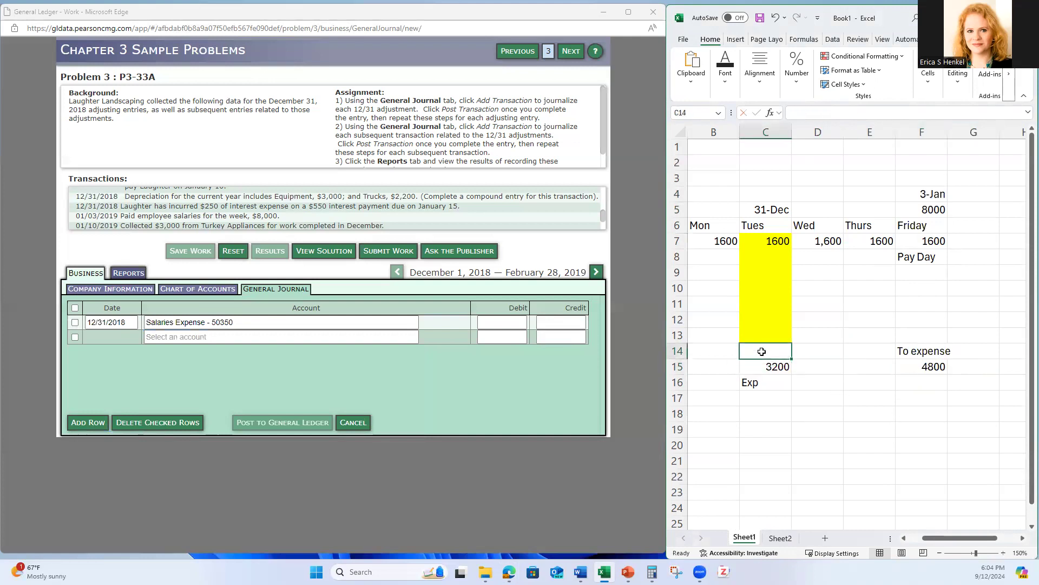
text(Liab to r)
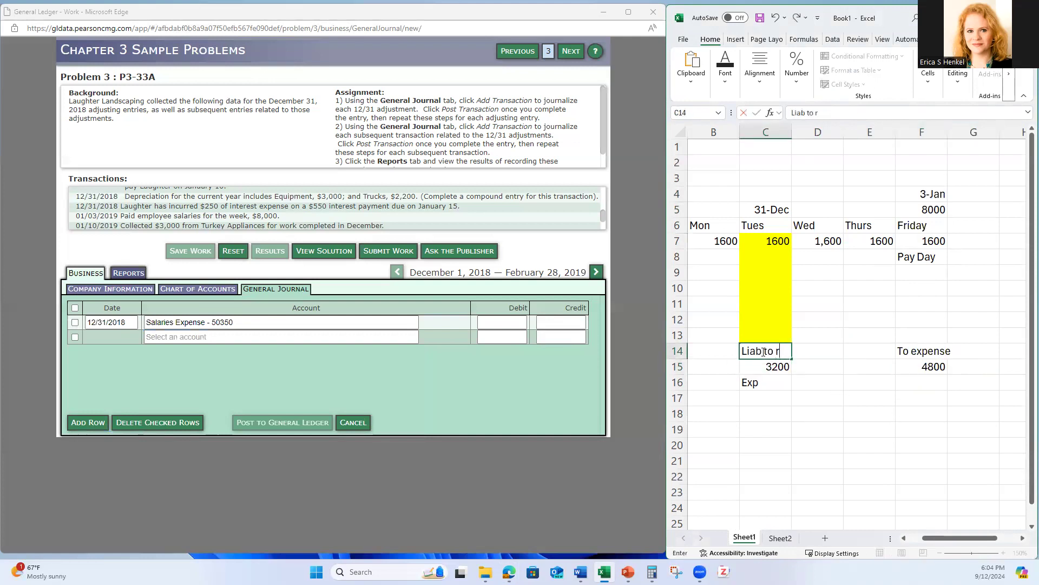
text(eliee)
key(Return)
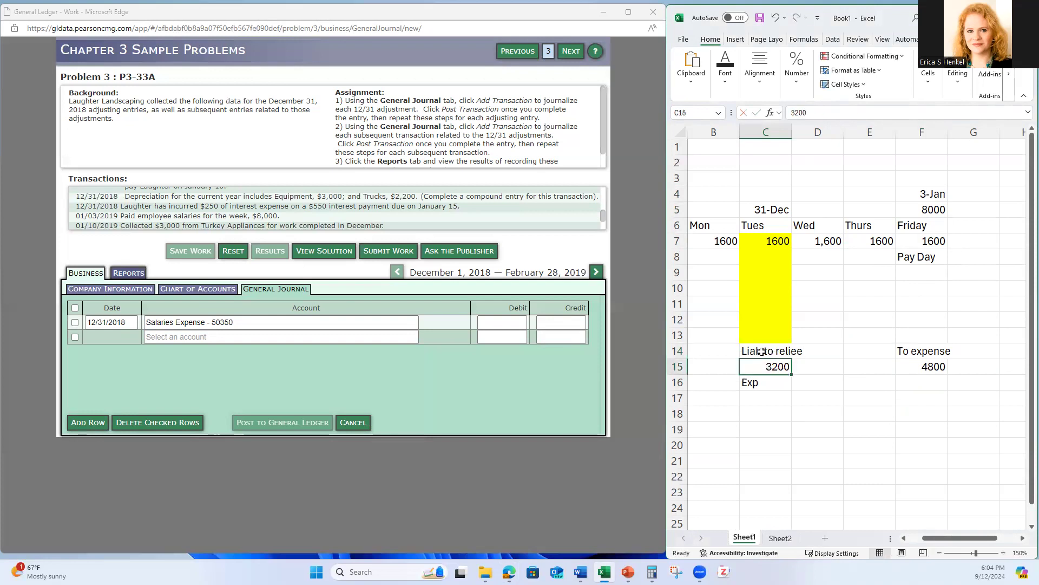
double_click(786, 350)
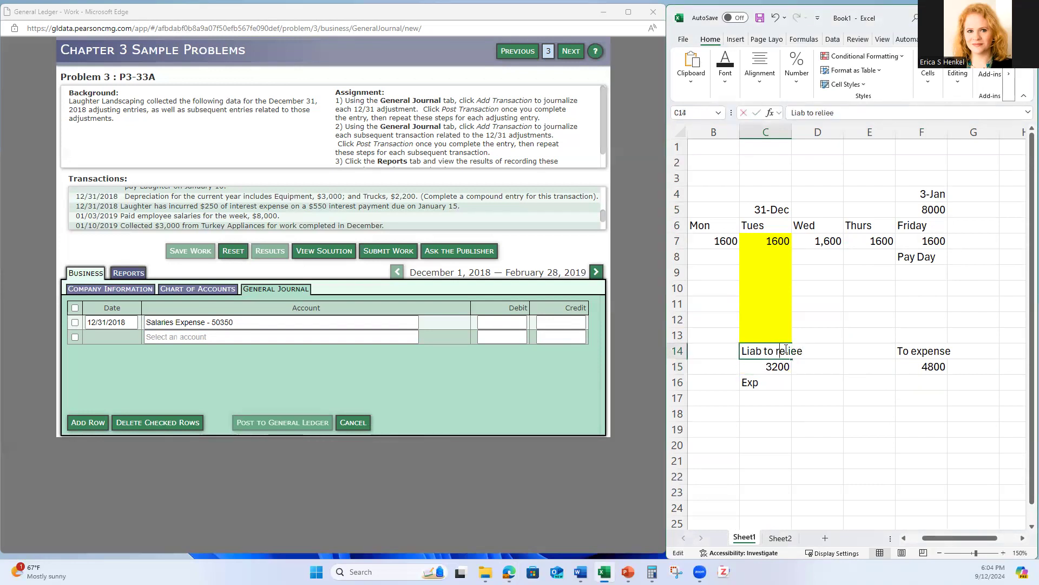
text(v)
key(Return)
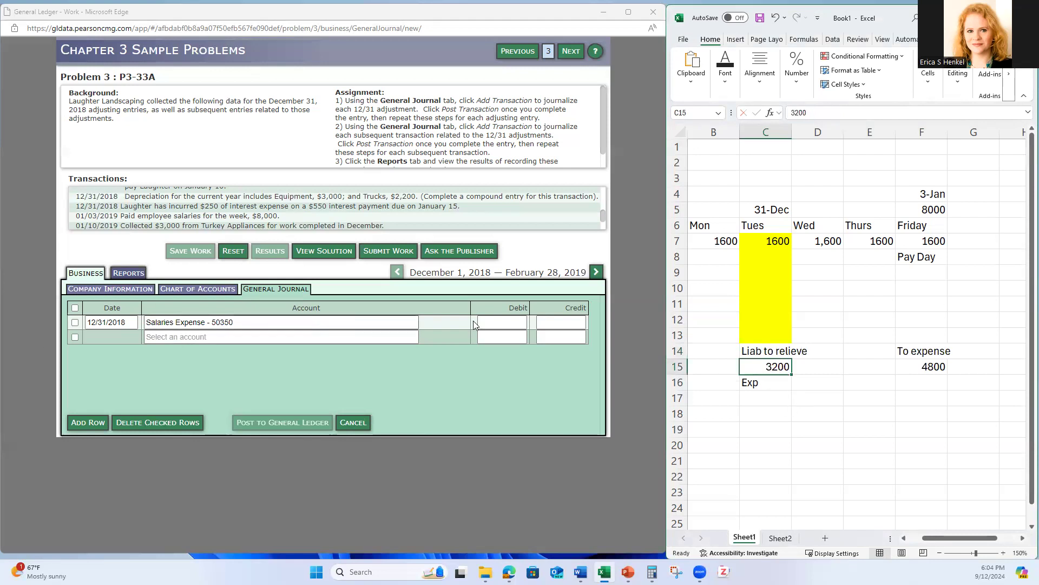
Step: Switch back to the General Ledger, debit Salaries Expense 4800.00, and debit Salaries Payable - 20250 for 3200.00 on the second line
click(511, 322)
text(4800.00)
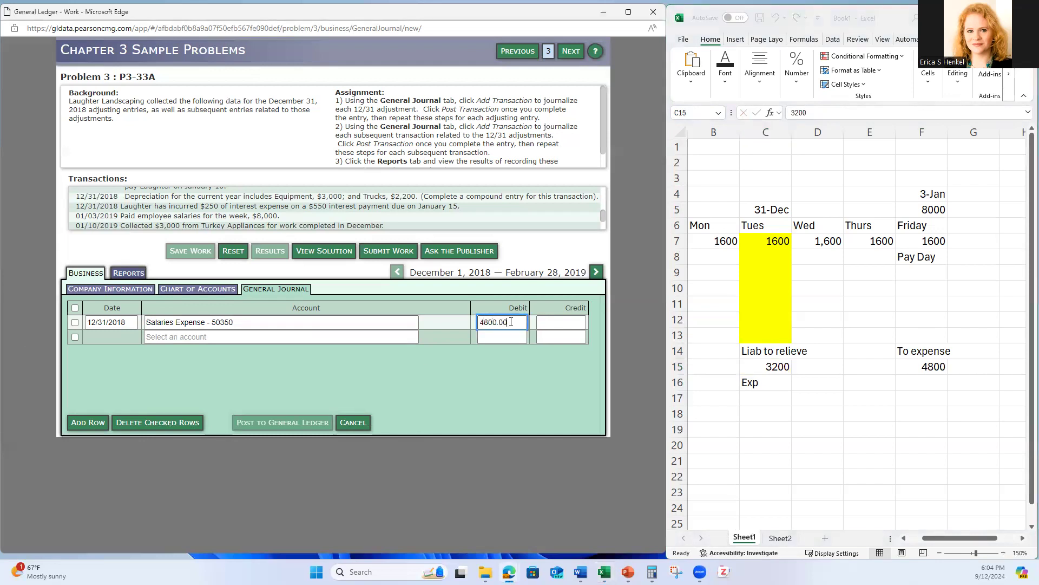
click(507, 335)
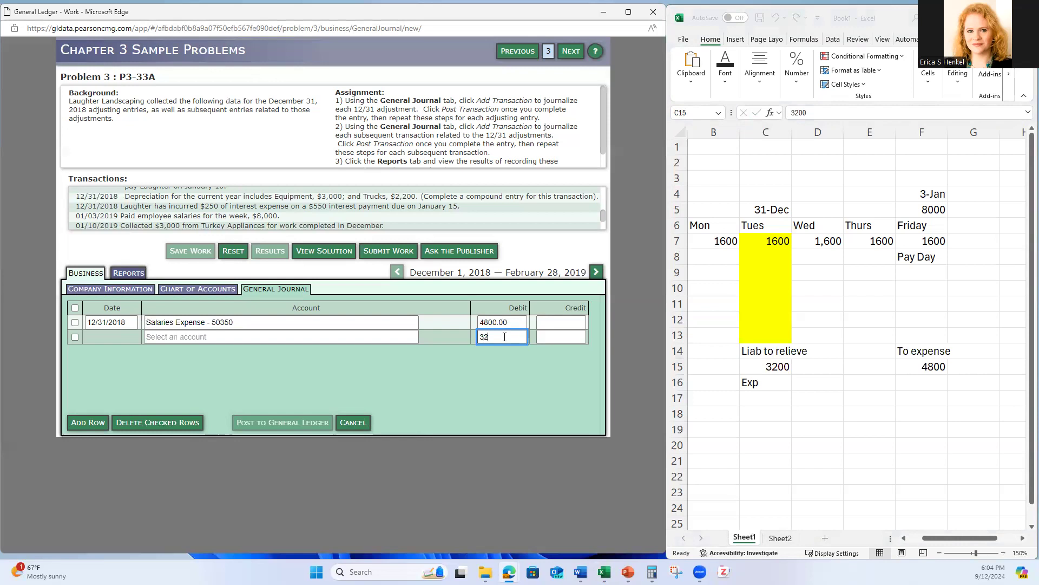
click(179, 335)
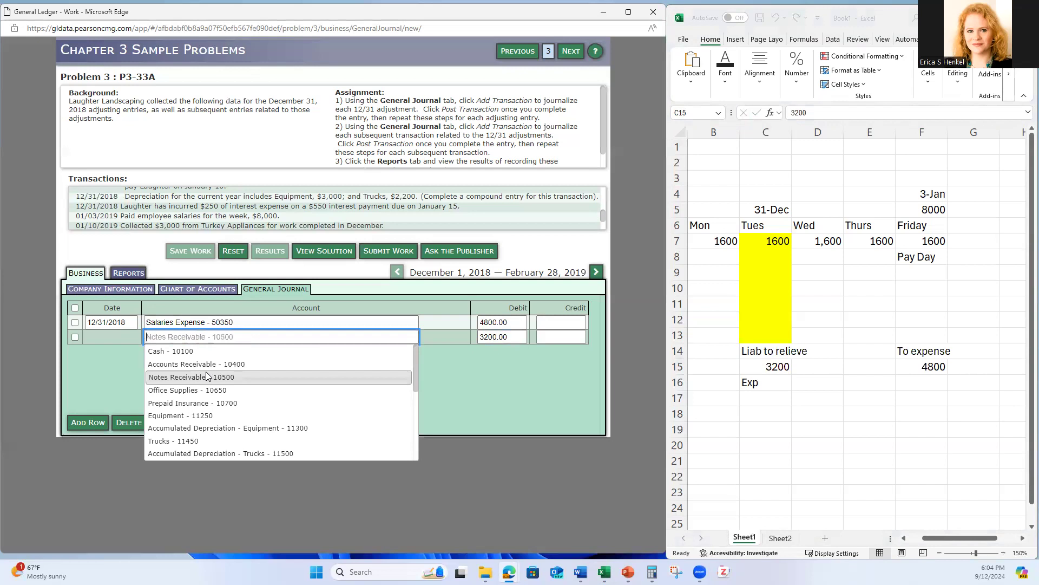
scroll(206, 375, down, 4)
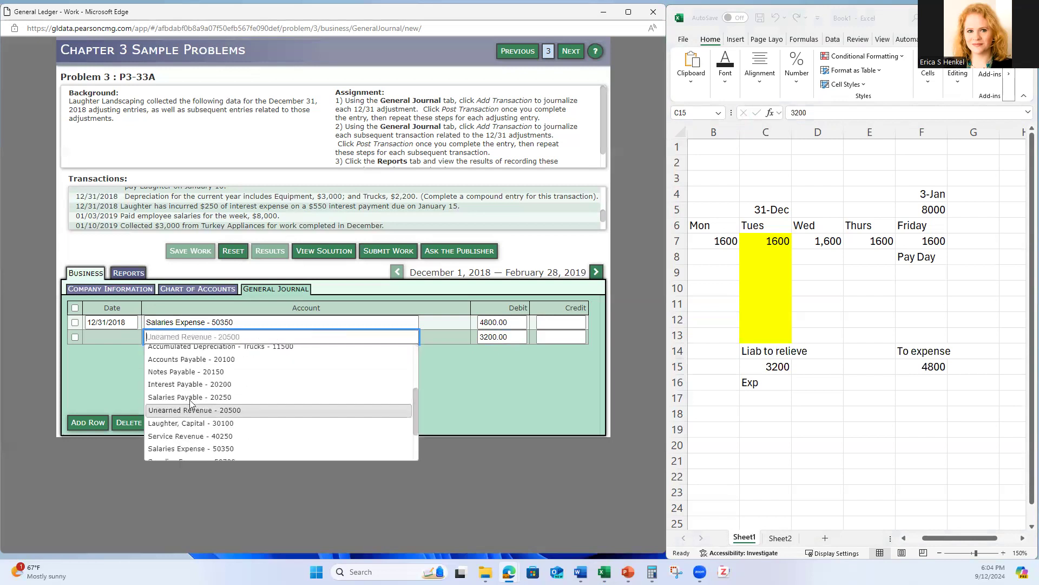
click(190, 398)
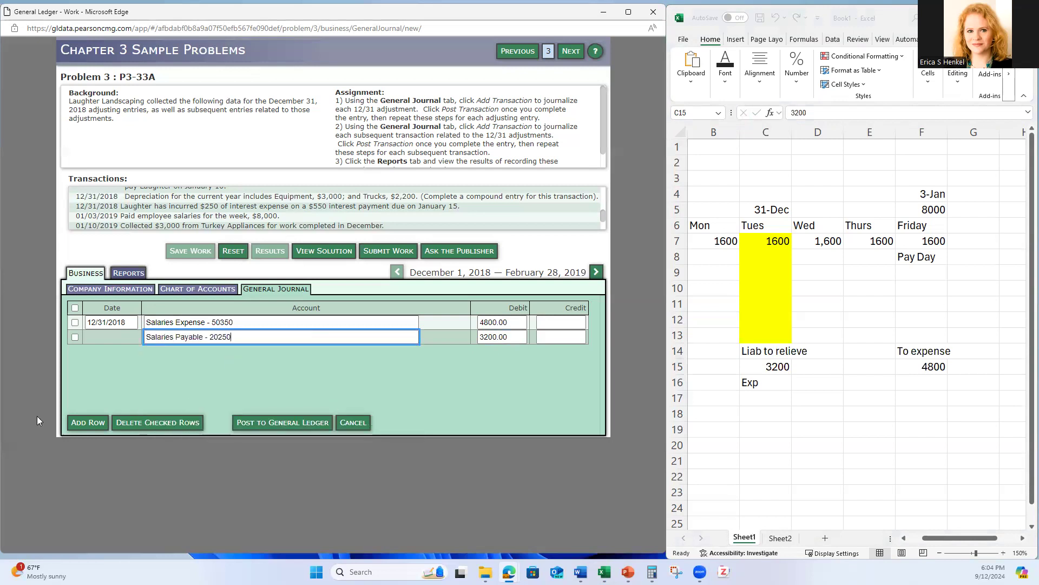
Step: Add a third line crediting Cash - 10100 for 8000.00 and post the salary payment entry to the general ledger
click(86, 422)
click(278, 395)
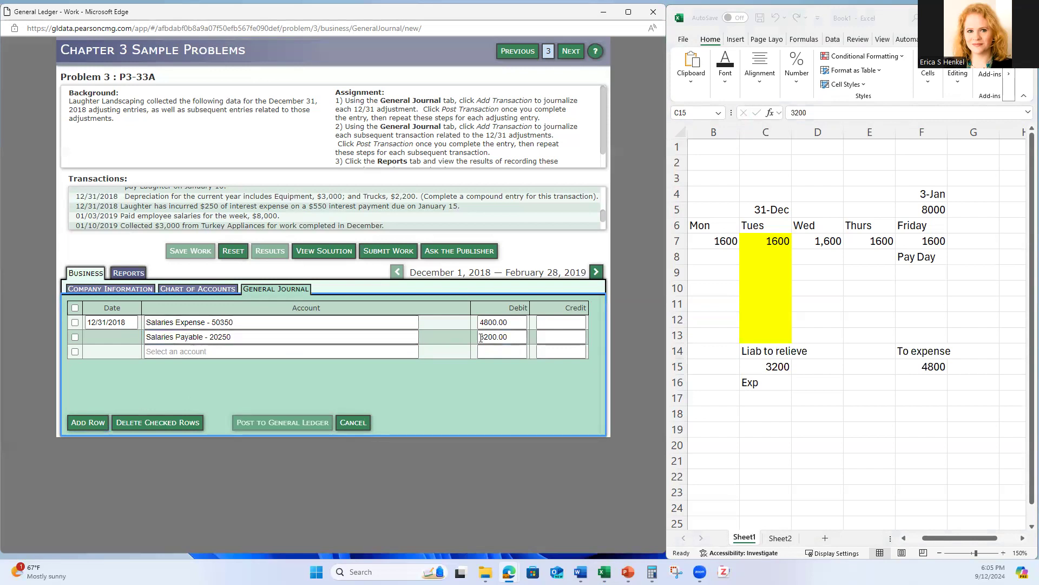
click(251, 352)
click(173, 368)
click(546, 353)
text(8000.00)
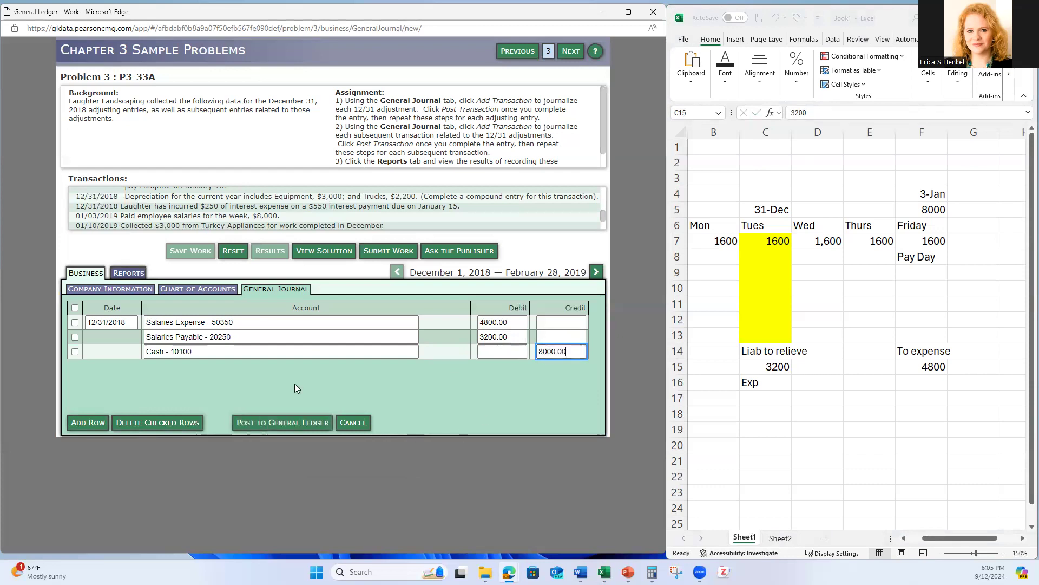
click(292, 424)
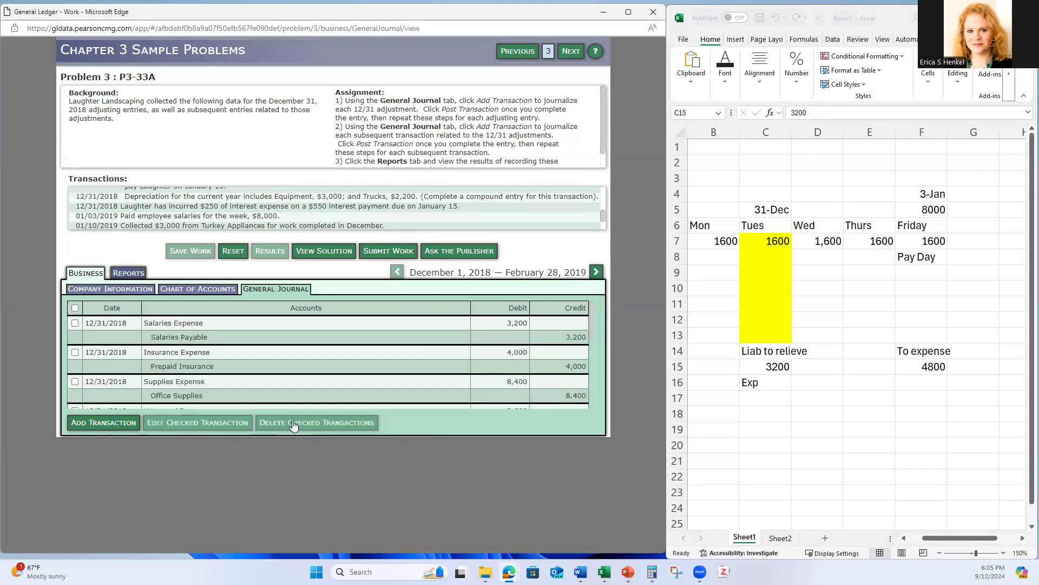
Step: Edit the posted salary payment entry with the 8,000 cash credit, change its date to 01/03/2019, and post it again
drag(590, 320, 595, 288)
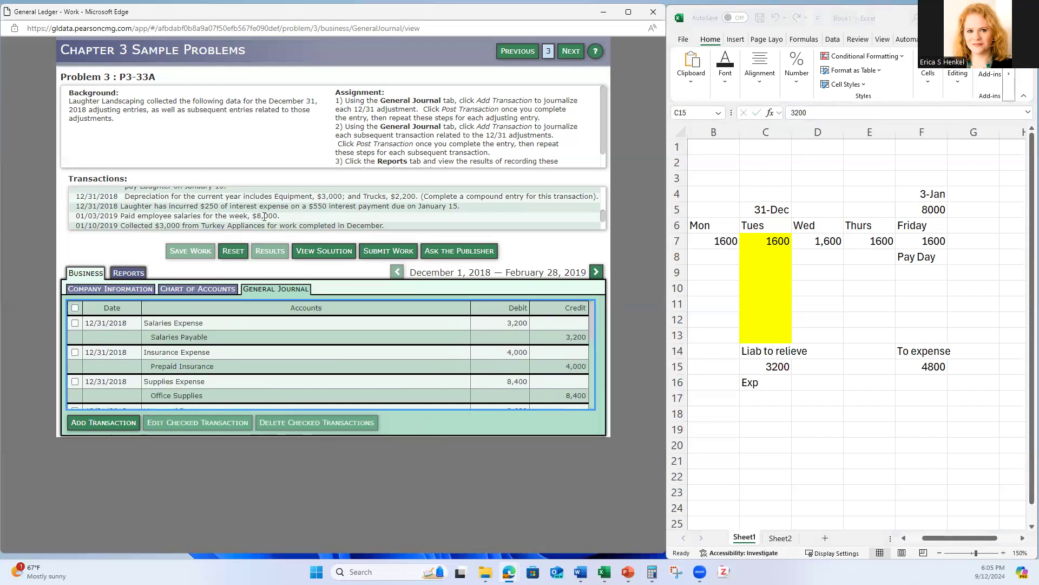
drag(602, 216, 602, 218)
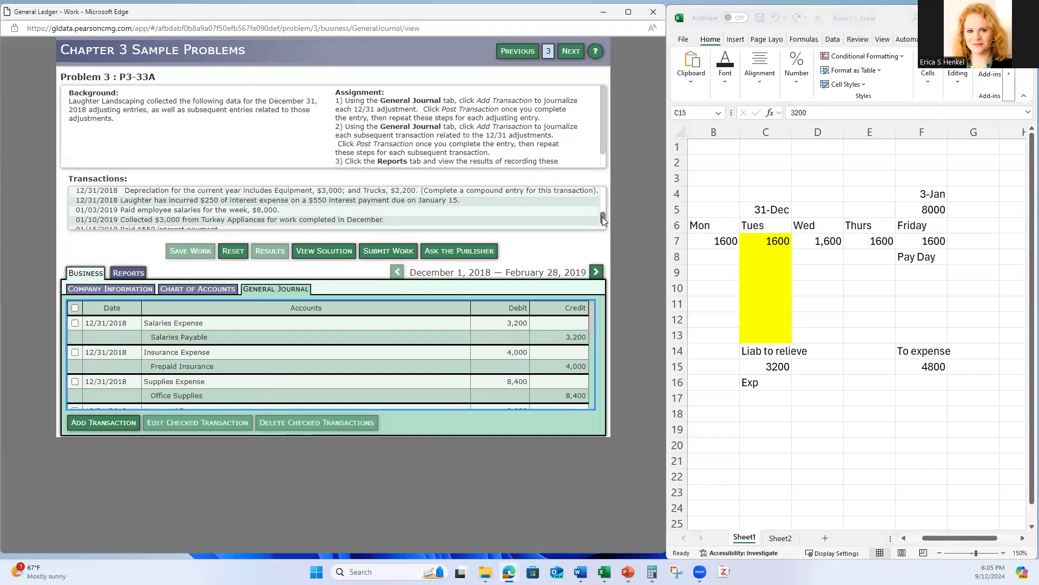
scroll(332, 347, down, 3)
scroll(333, 347, down, 3)
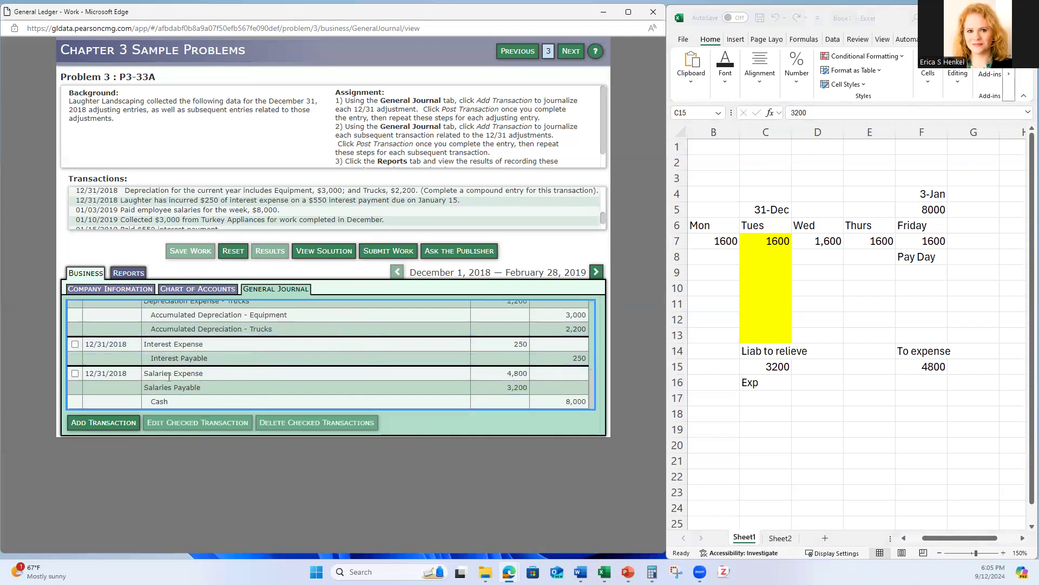
click(74, 373)
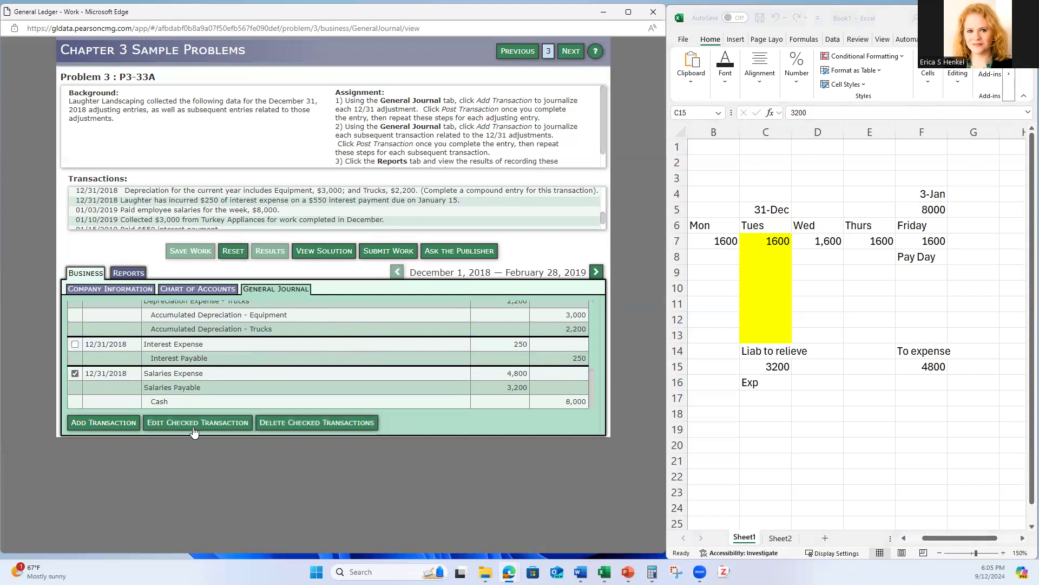
click(194, 426)
click(133, 321)
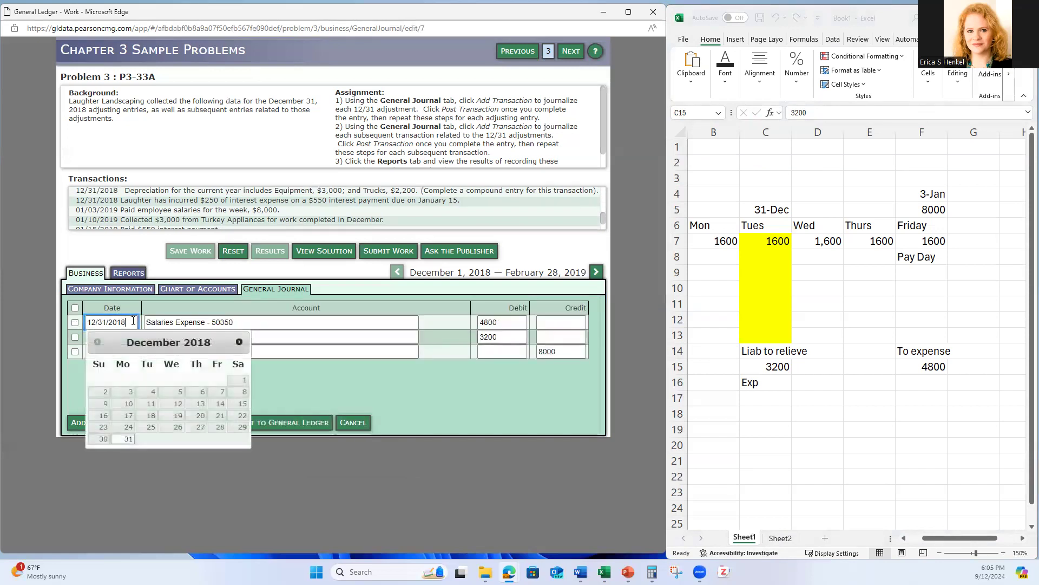
click(237, 342)
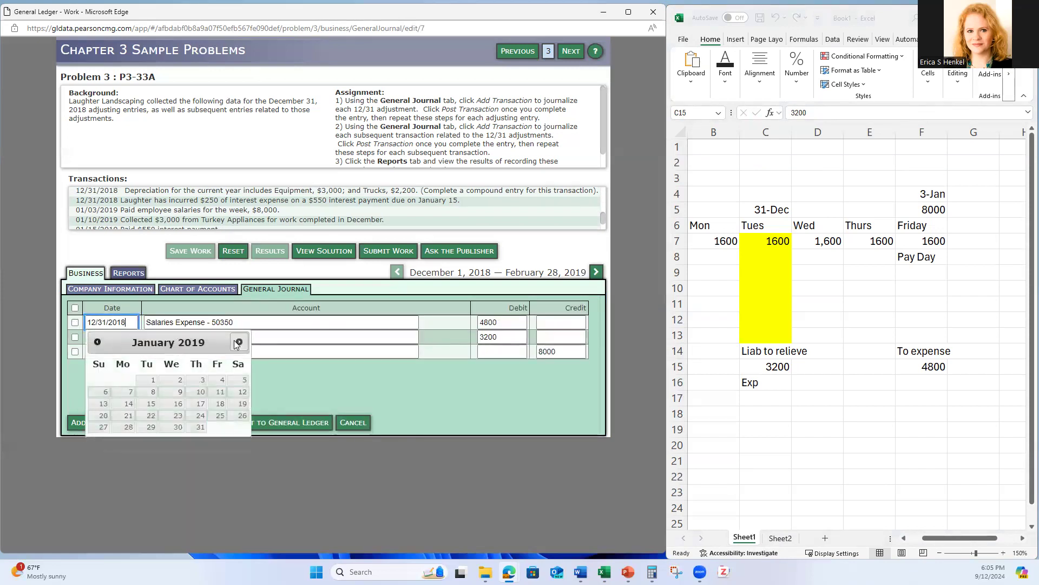
click(190, 379)
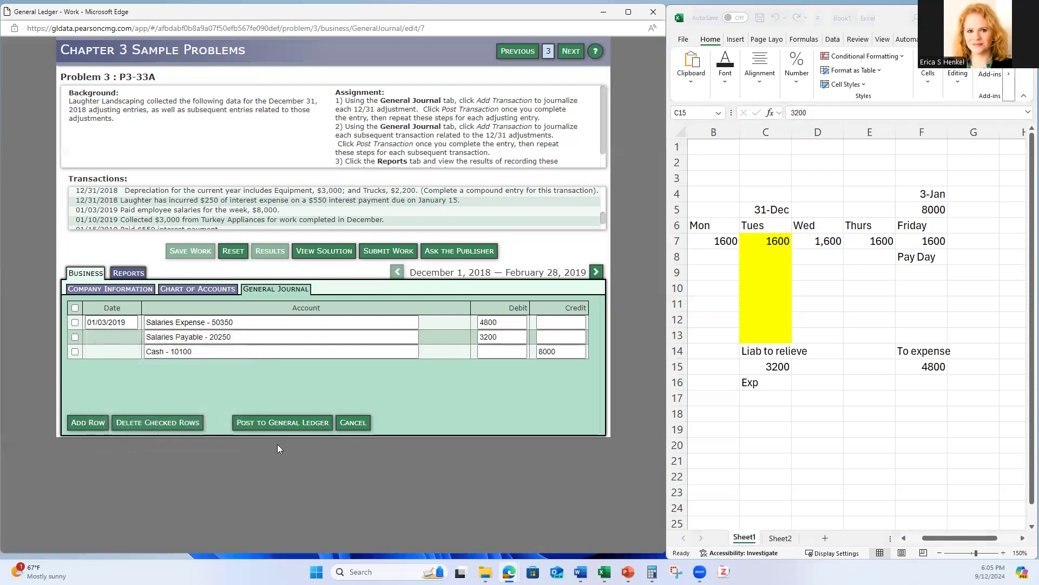
click(275, 423)
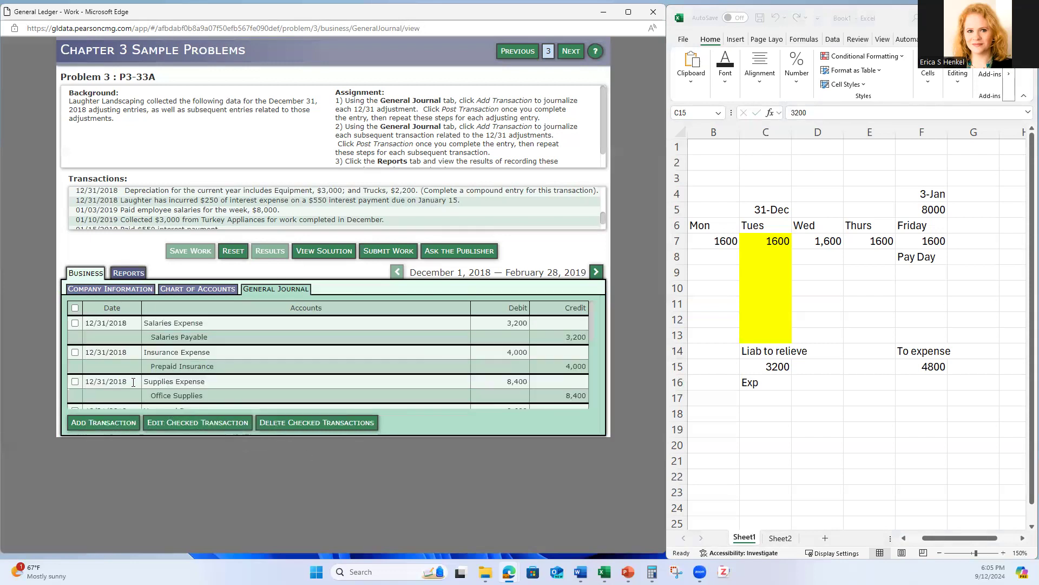
Step: Check the date and lines of the salary payment entry in the journal and in the Transactions By Date report
scroll(261, 349, down, 3)
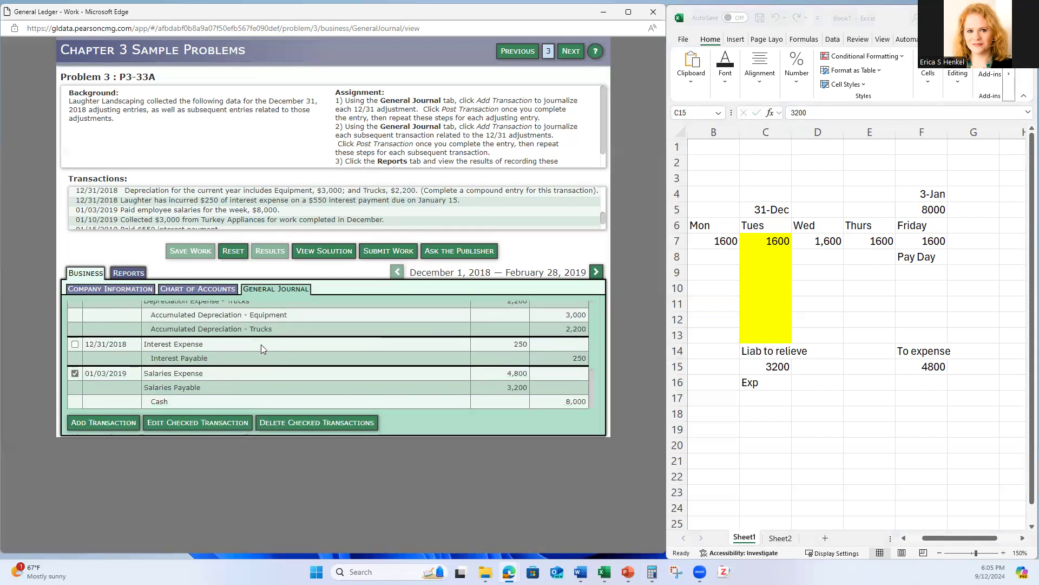
click(120, 274)
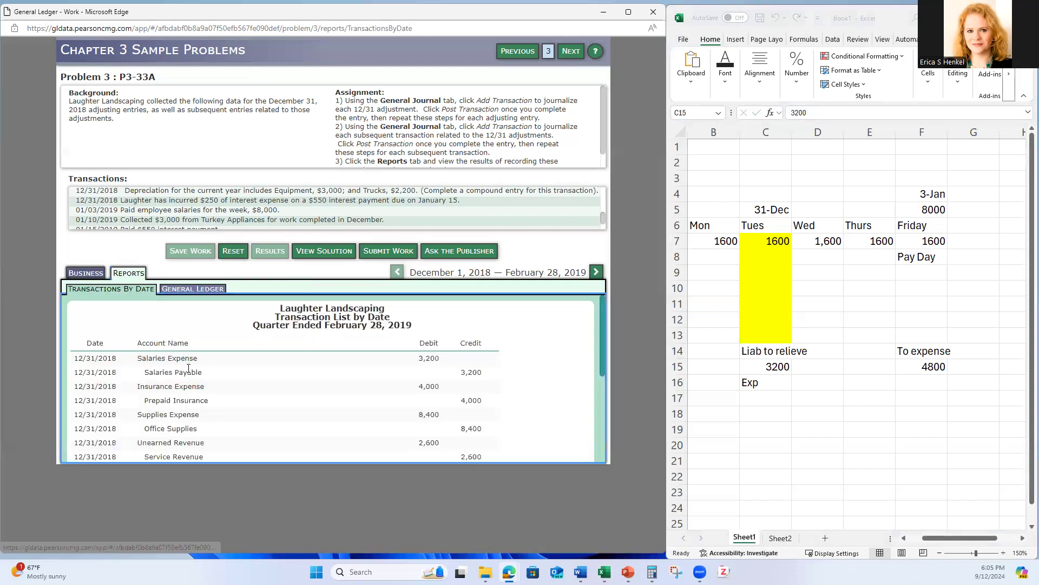
scroll(188, 374, down, 5)
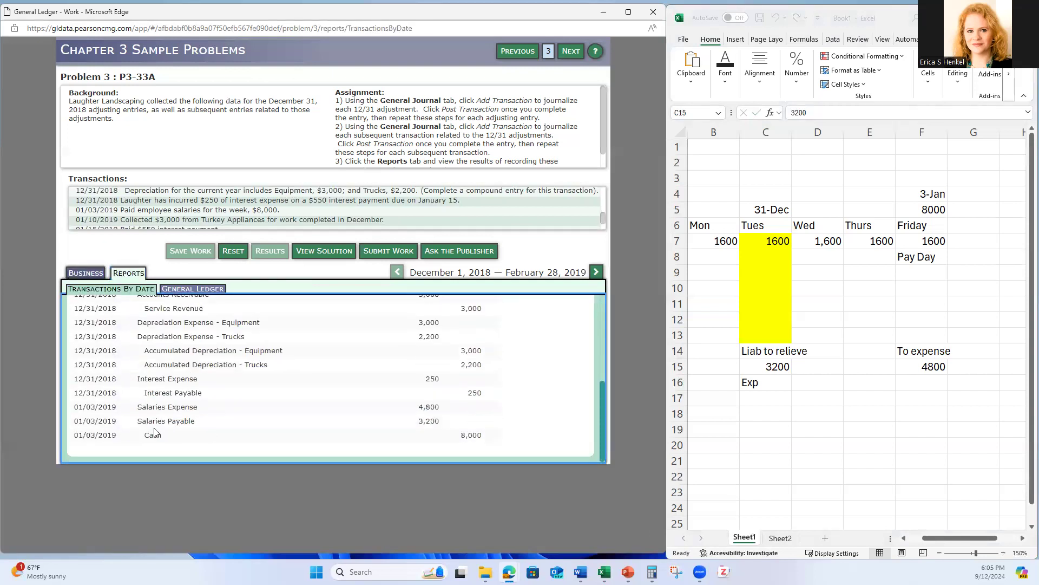
Step: Return to the general journal and start a new transaction dated 01/10/2019
click(85, 273)
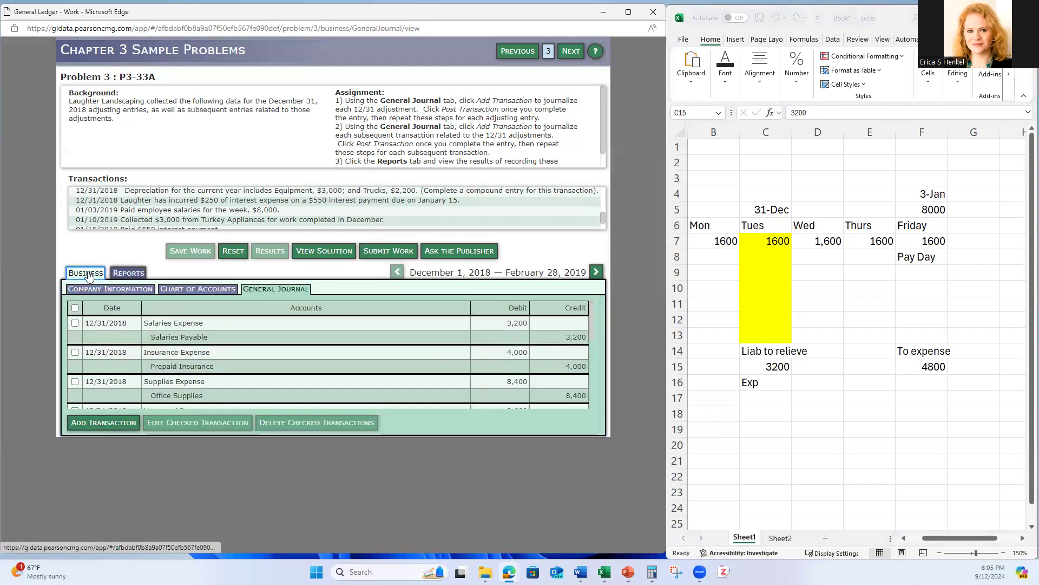
click(106, 424)
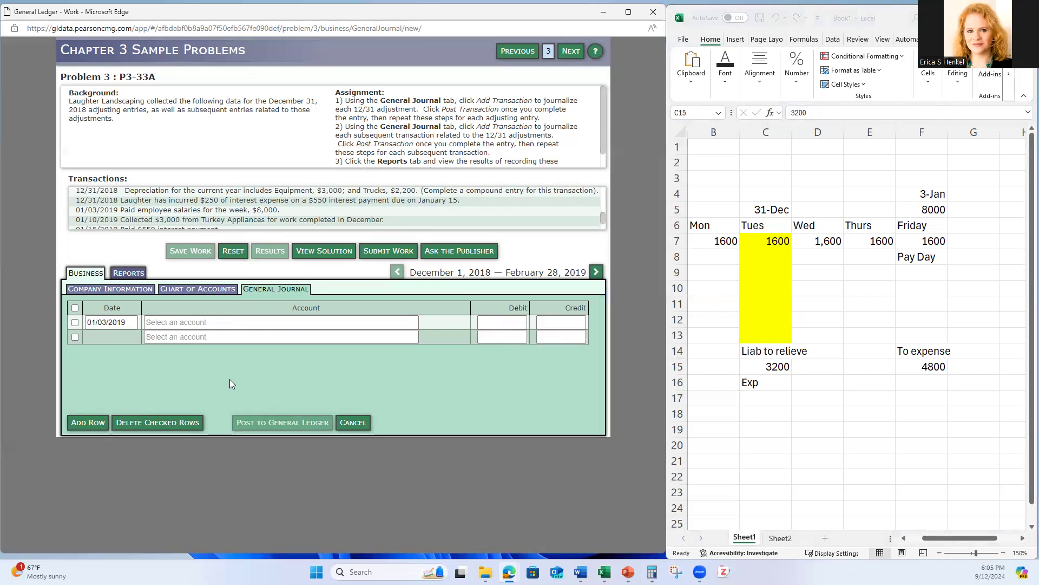
click(133, 320)
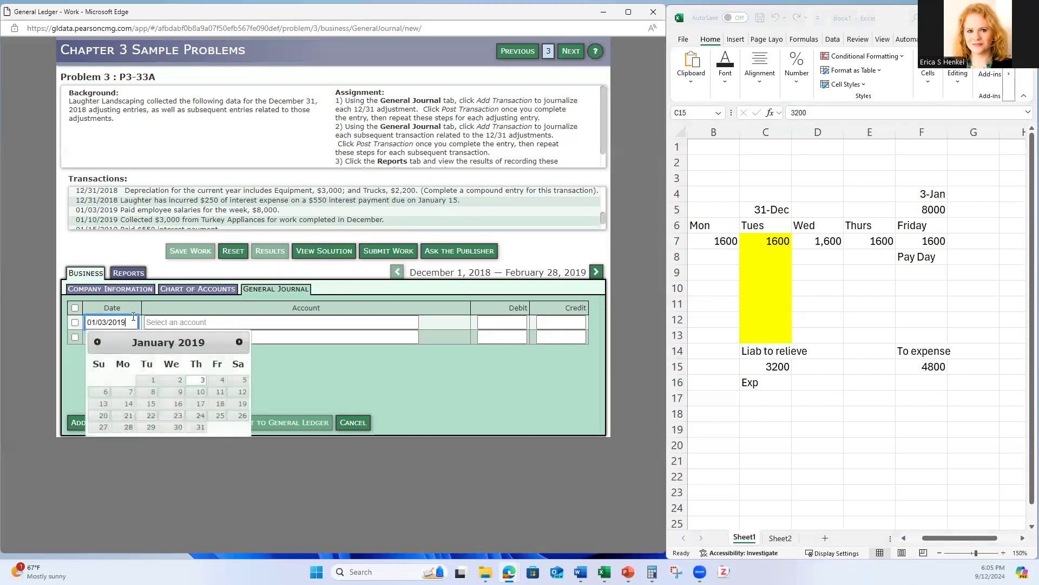
click(201, 391)
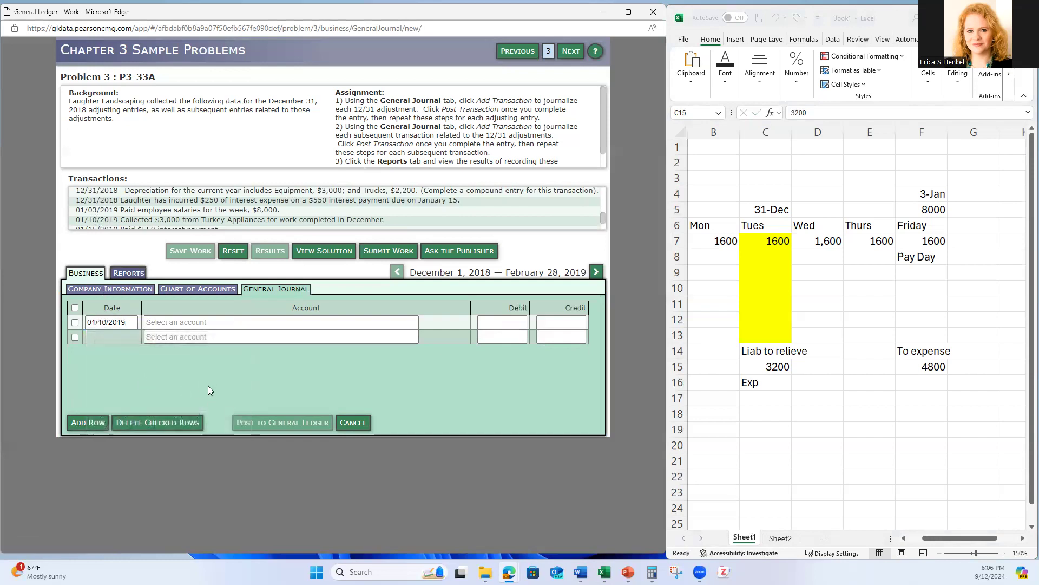
Step: Enter the first line of the January 10 collection entry as a 3000.00 debit to Cash - 10100
click(200, 320)
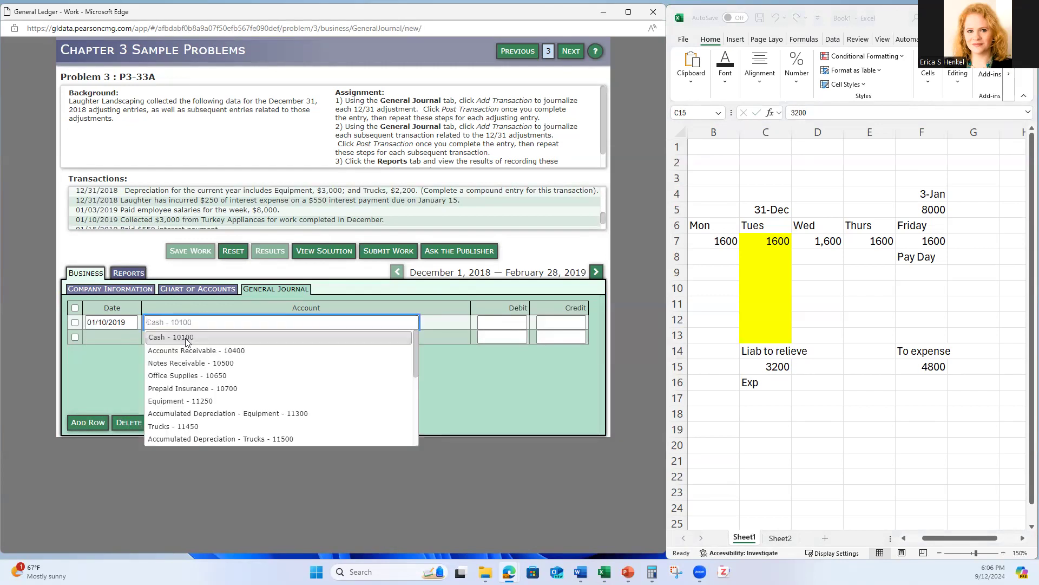
click(187, 338)
click(503, 323)
text(3000)
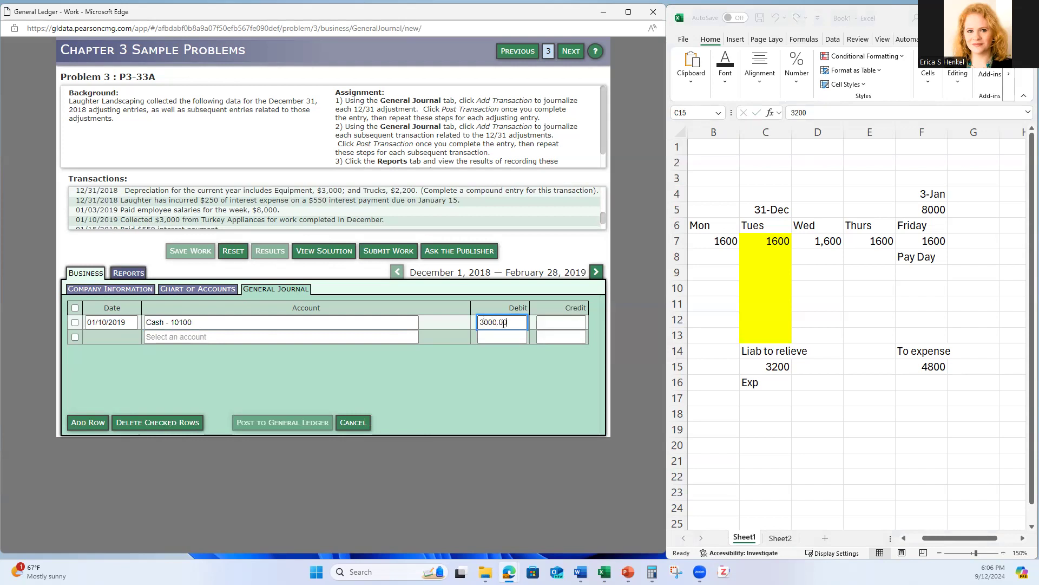
Step: Credit Accounts Receivable - 10400 for 3000.00 on the second line and post the collection entry to the general ledger
click(198, 336)
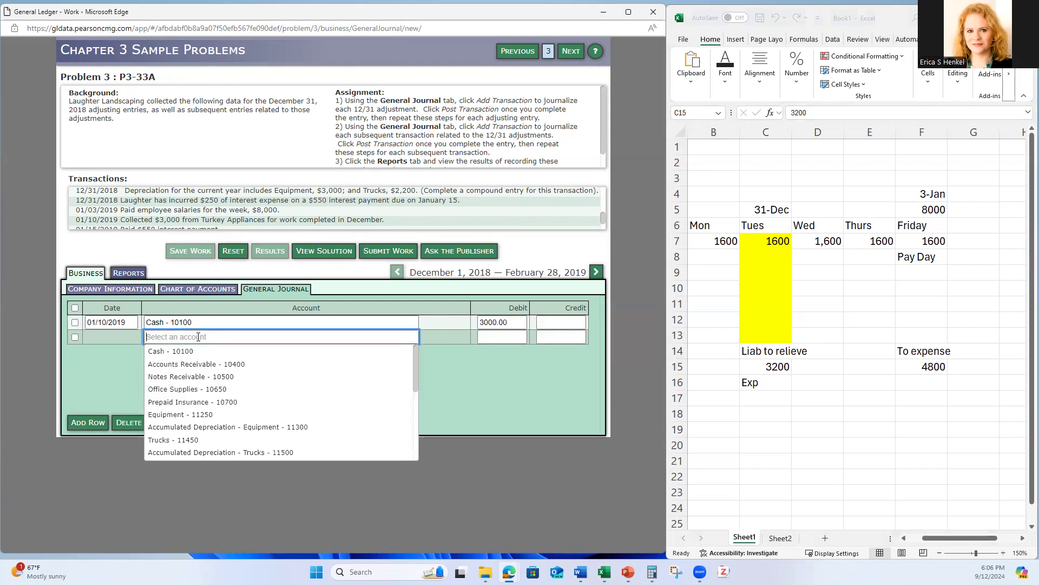
click(216, 364)
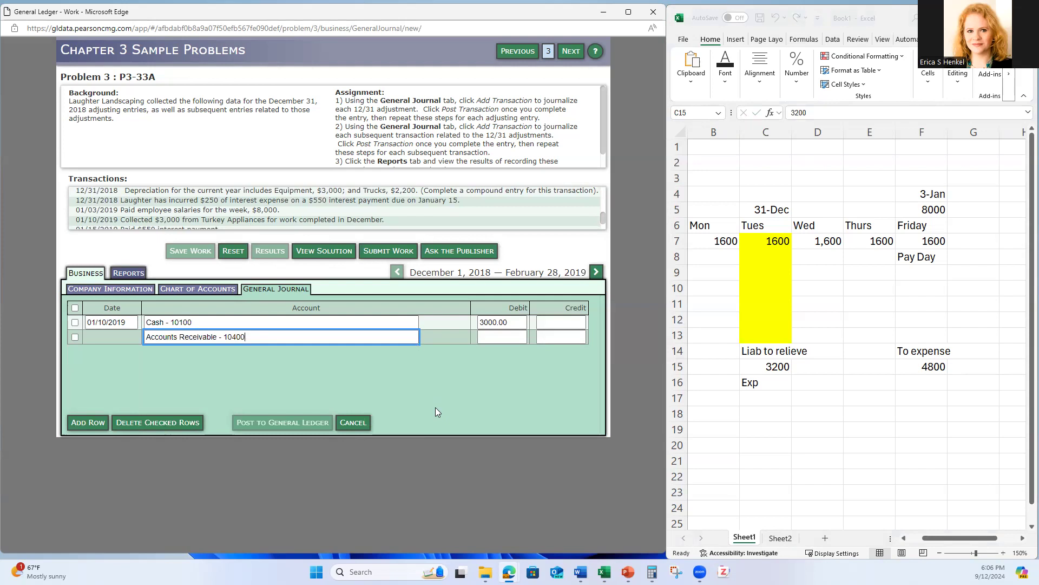
key(Tab)
key(Tab)
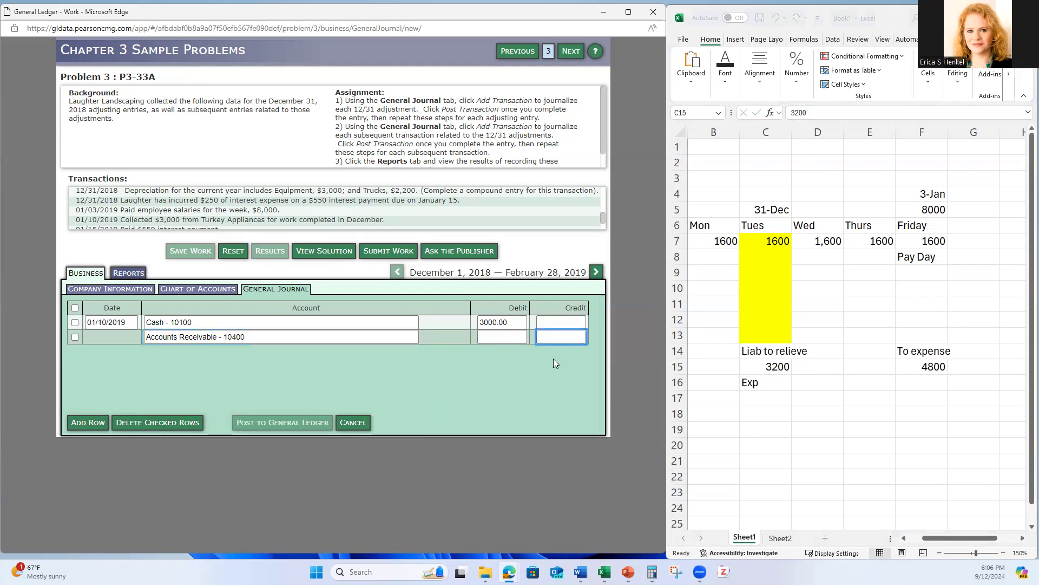
text(3000.00)
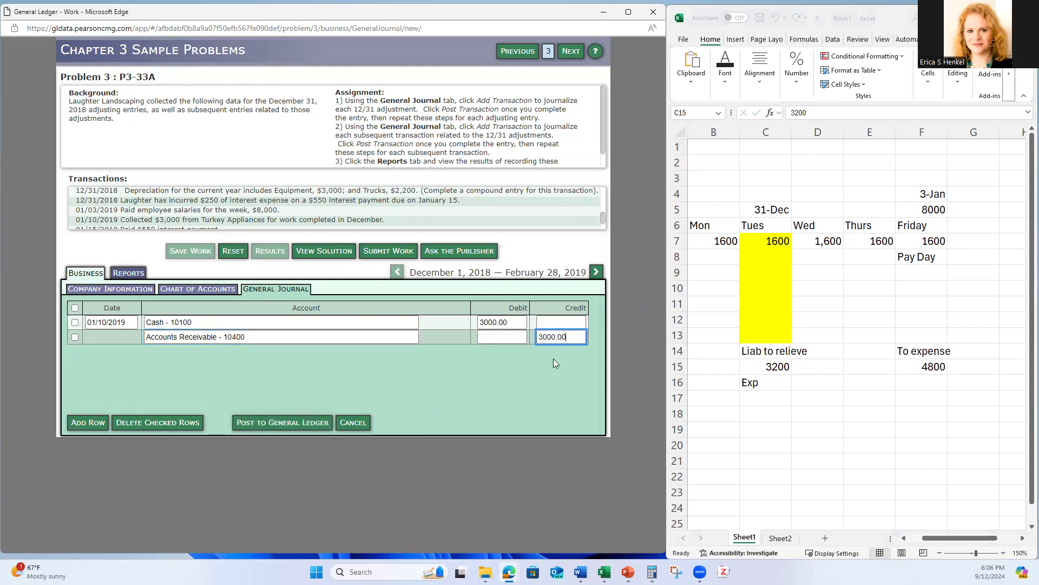
click(119, 360)
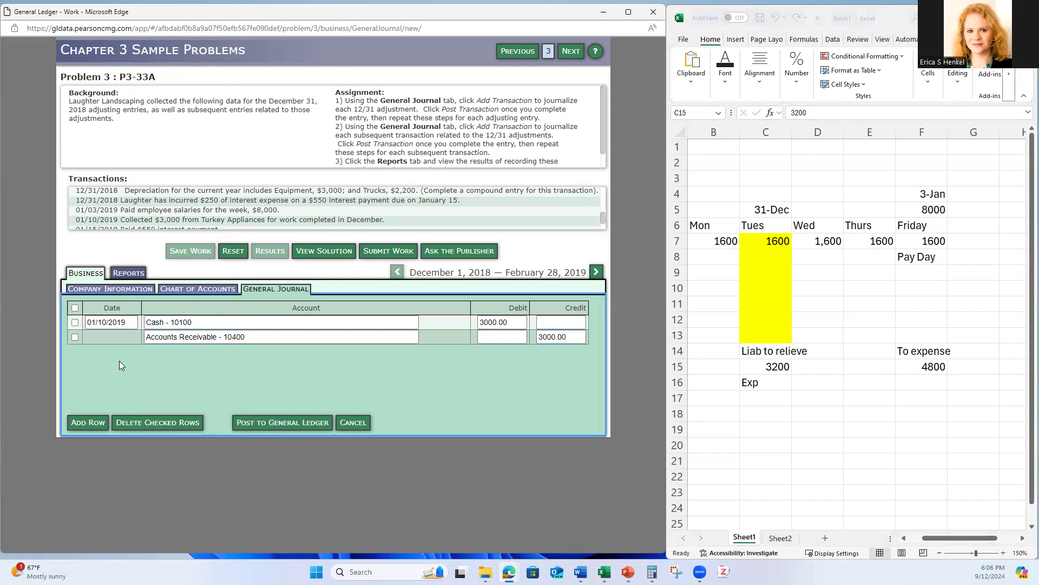
click(280, 426)
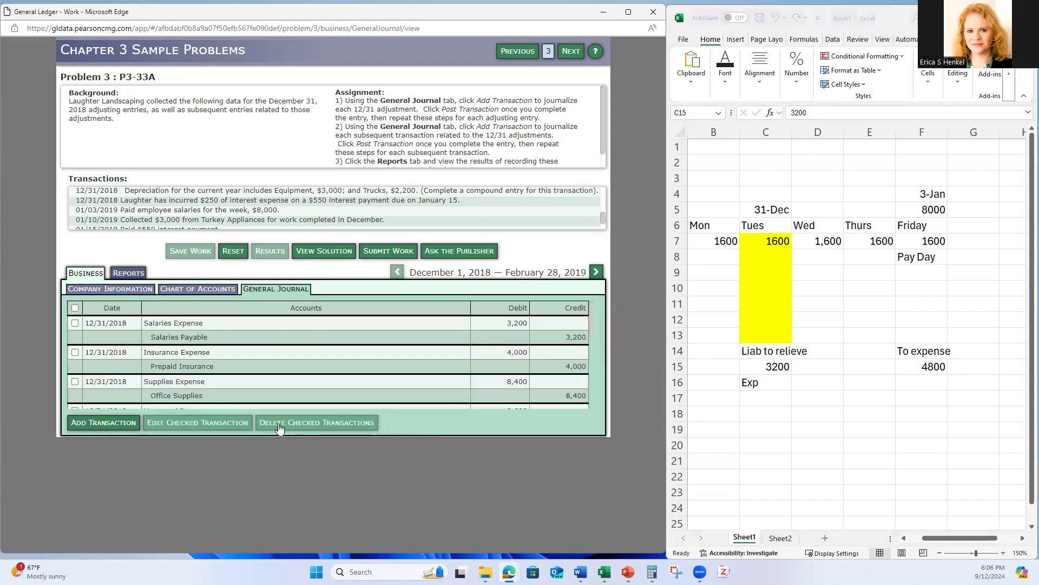
Step: Check the Cash and Accounts Receivable accounts in the General Ledger report for the January 10 collection
click(130, 275)
click(182, 291)
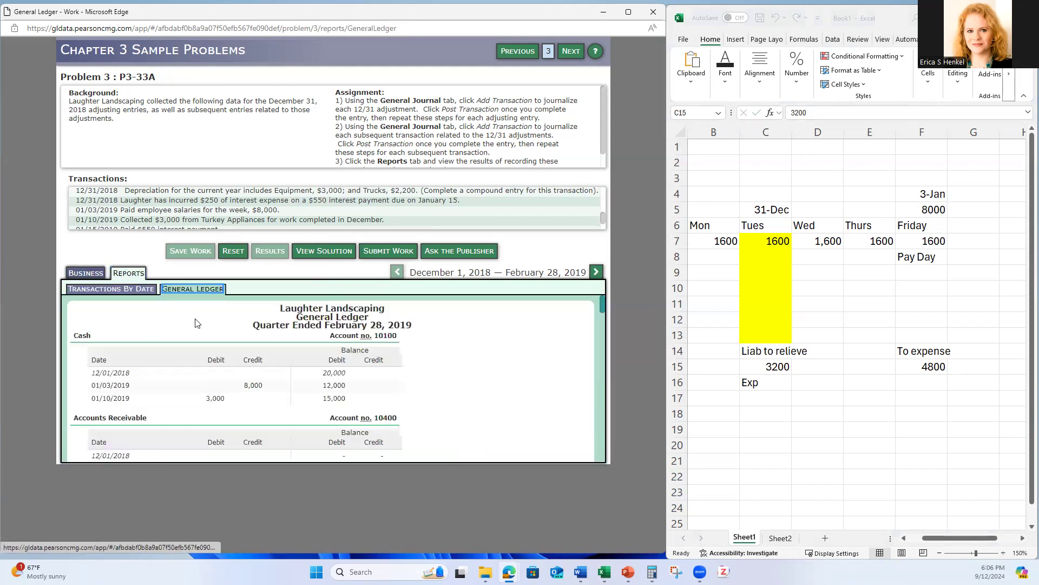
scroll(225, 355, down, 3)
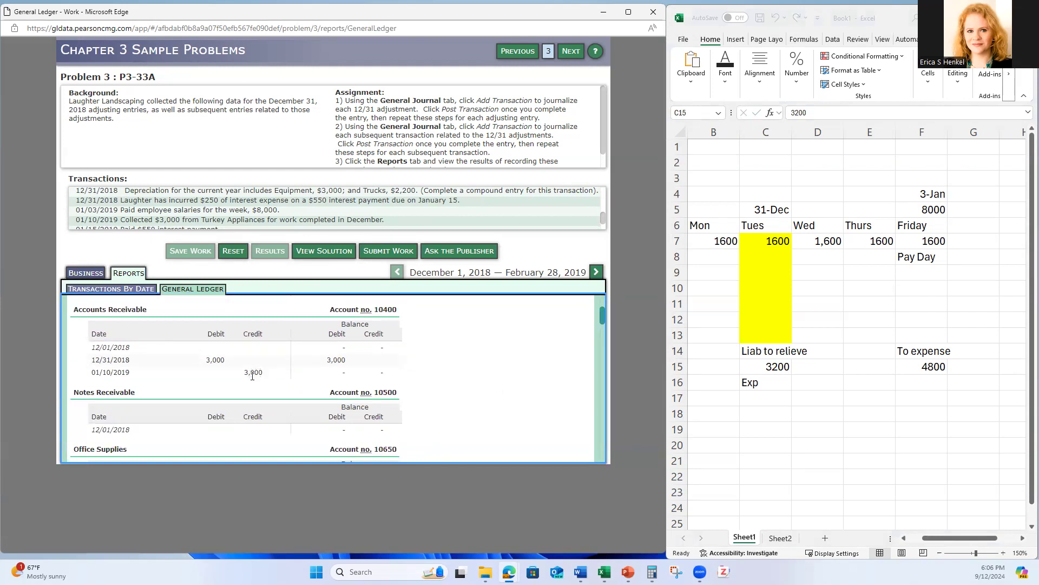
scroll(252, 375, up, 1)
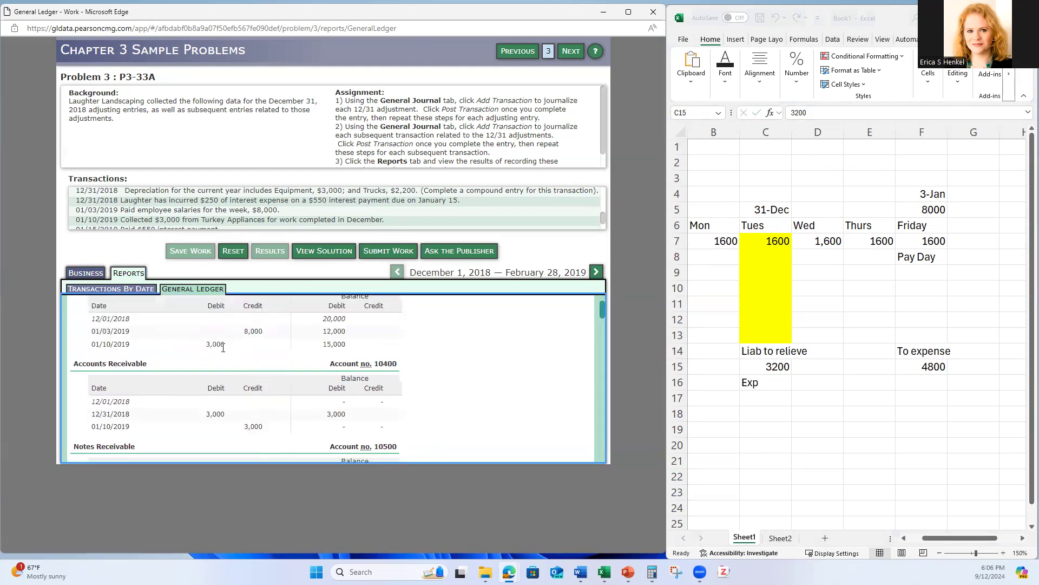
Step: Review the latest entries in the general journal and read the remaining transactions in the problem's list
click(86, 273)
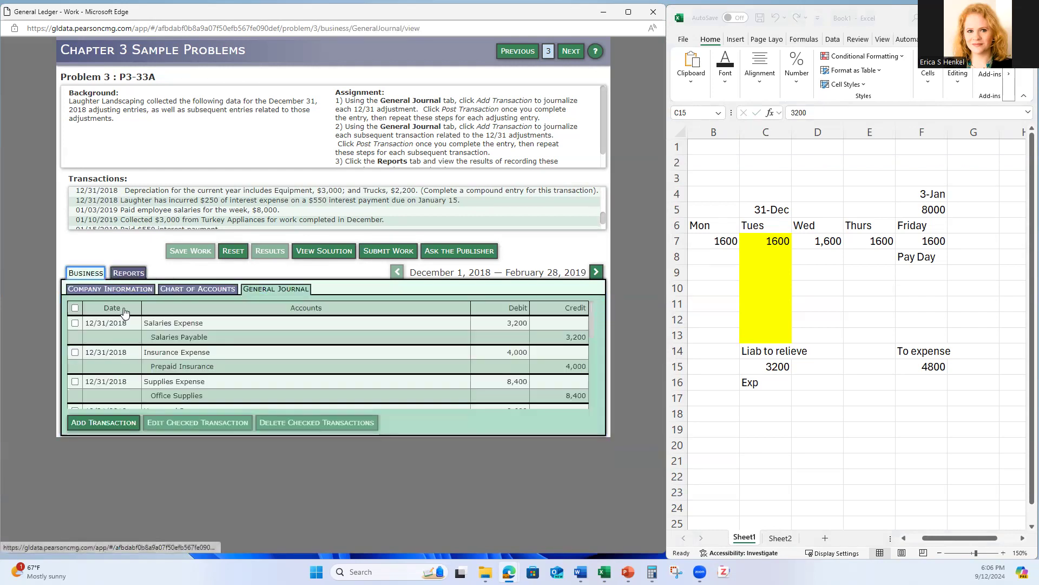
scroll(229, 368, down, 3)
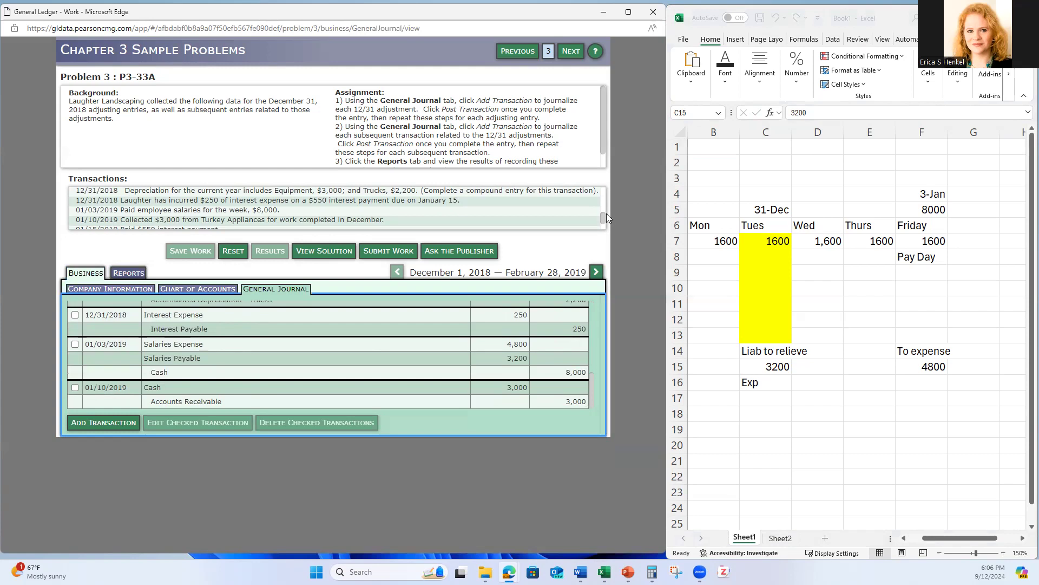
drag(602, 215, 602, 220)
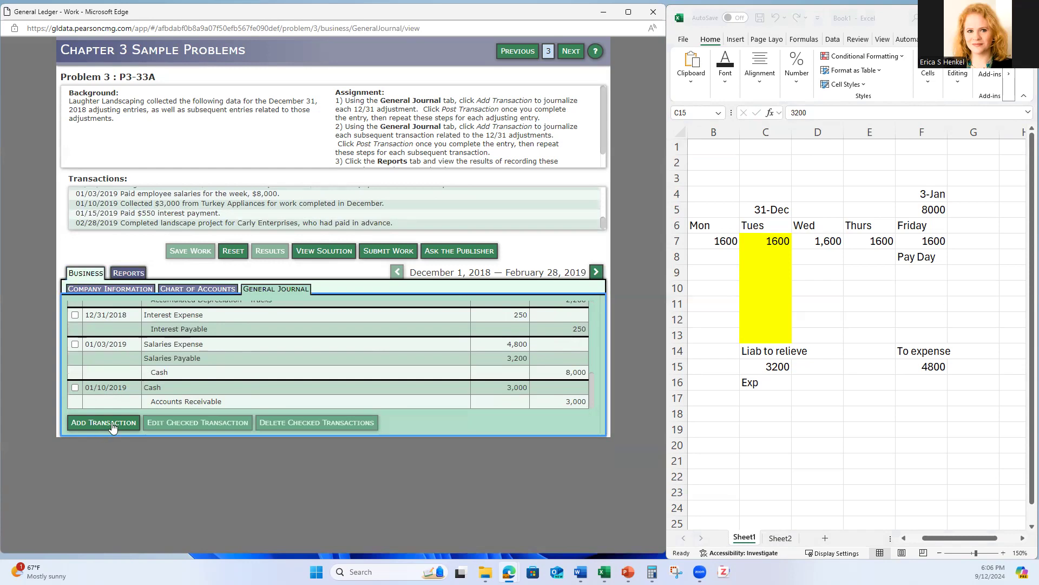
Step: Check the Interest Payable account's balance in the General Ledger report
click(131, 275)
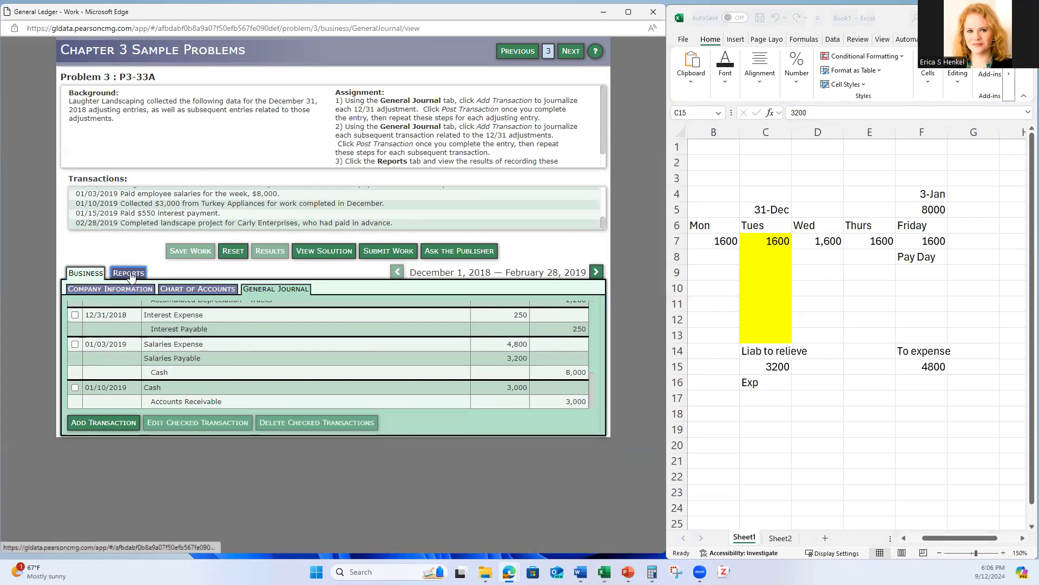
click(177, 289)
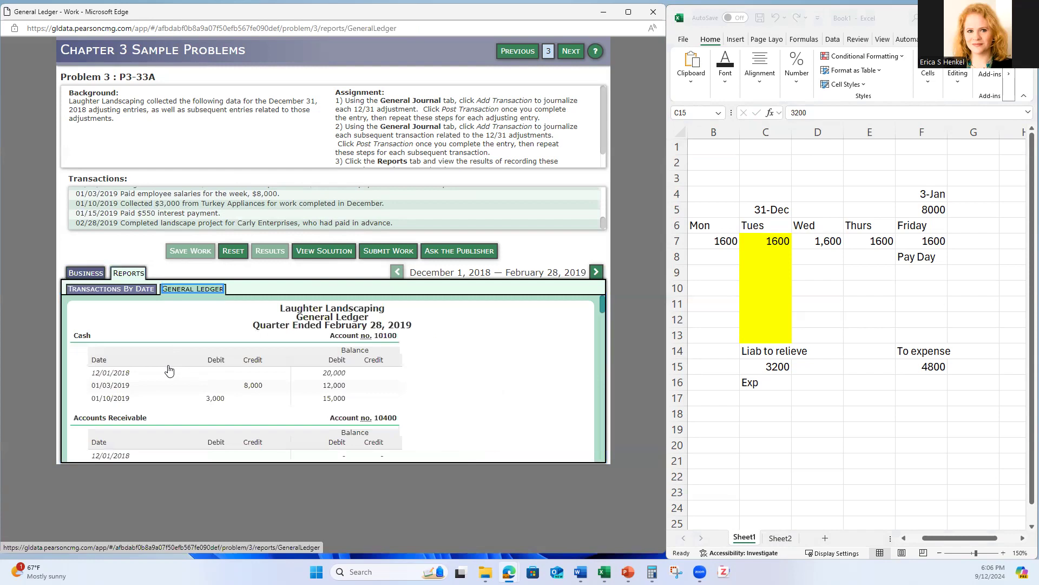
scroll(168, 370, down, 5)
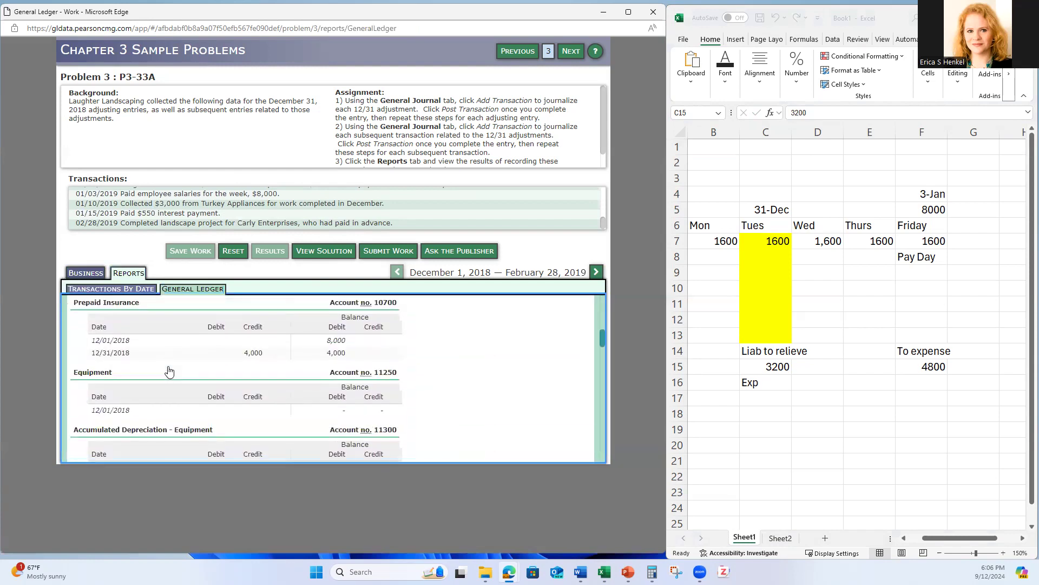
scroll(169, 370, down, 6)
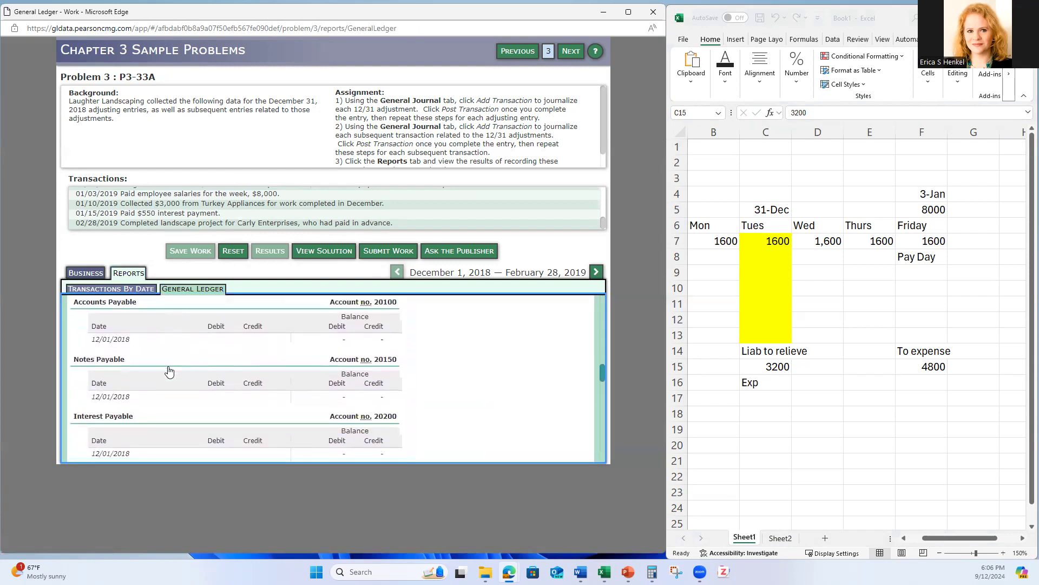
scroll(169, 370, down, 1)
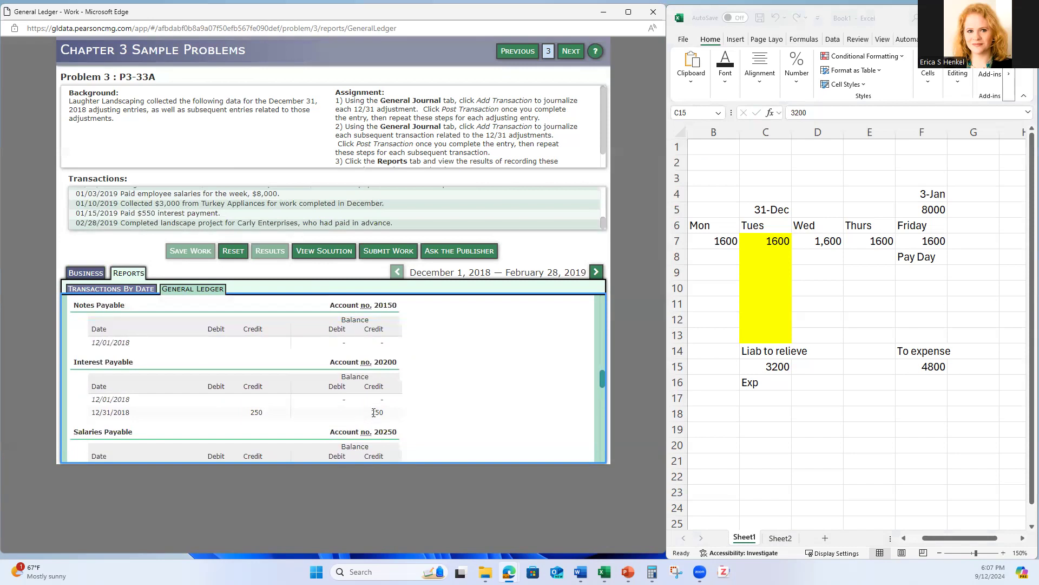
Step: Start a new general journal transaction for the interest payment with a 250.00 debit to Interest Payable - 20200
click(94, 275)
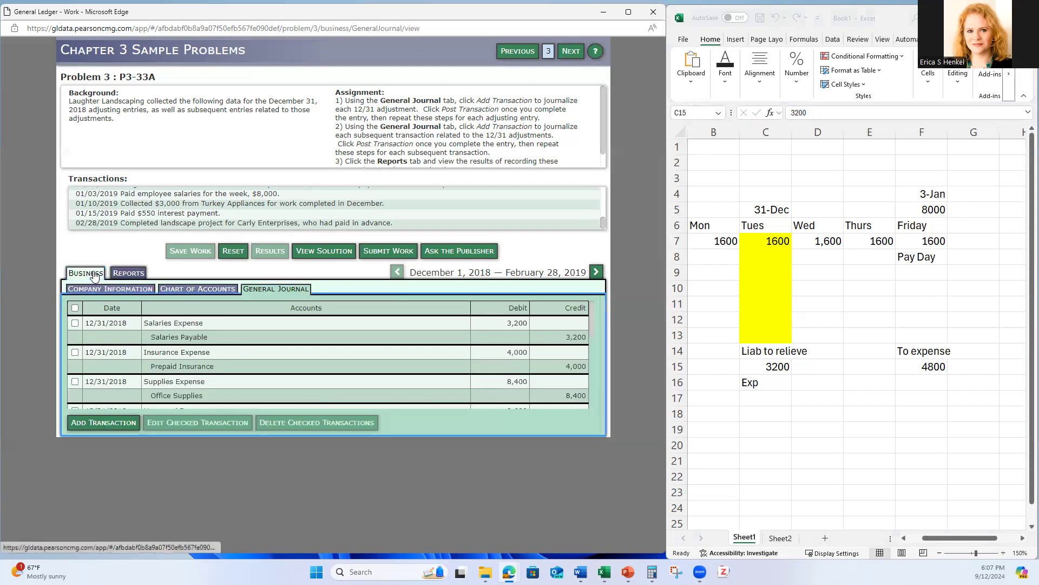
click(103, 423)
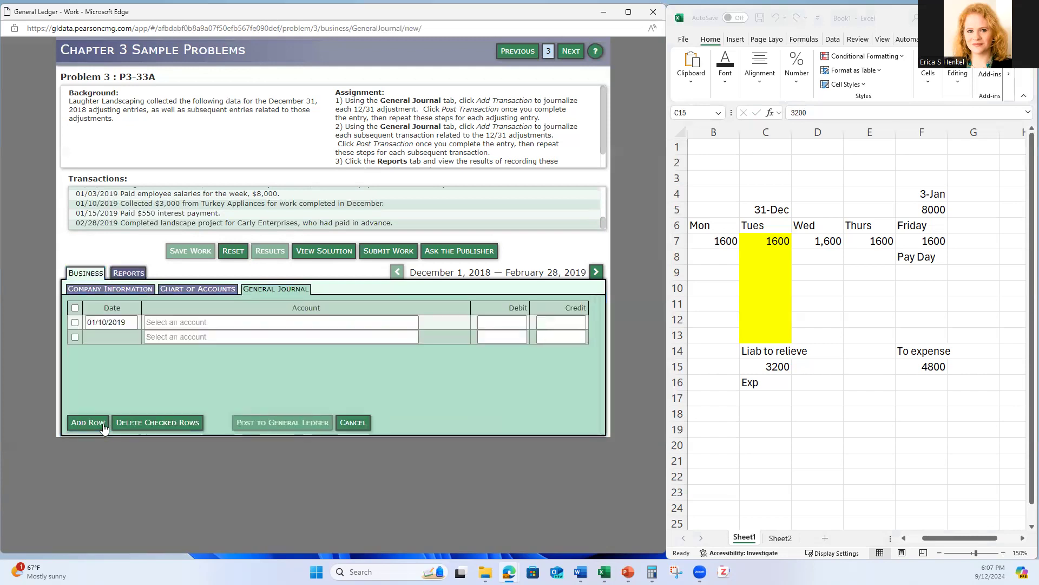
click(182, 323)
scroll(200, 363, down, 2)
click(185, 370)
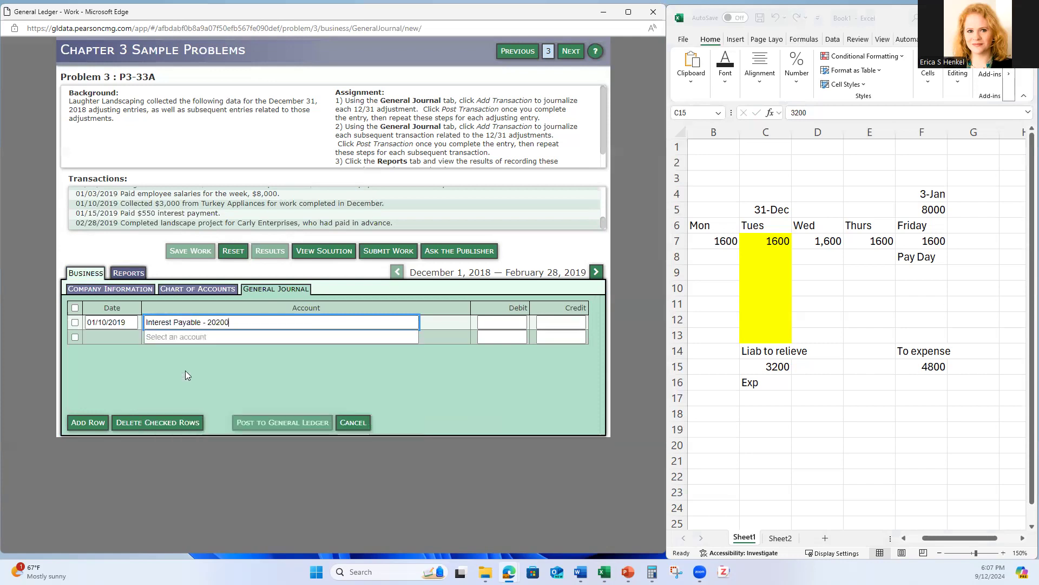
click(495, 321)
text(250.00)
Step: Fill the second line of the interest payment entry with a 300.00 debit to Interest Expense - 70100
click(496, 336)
text(300.0)
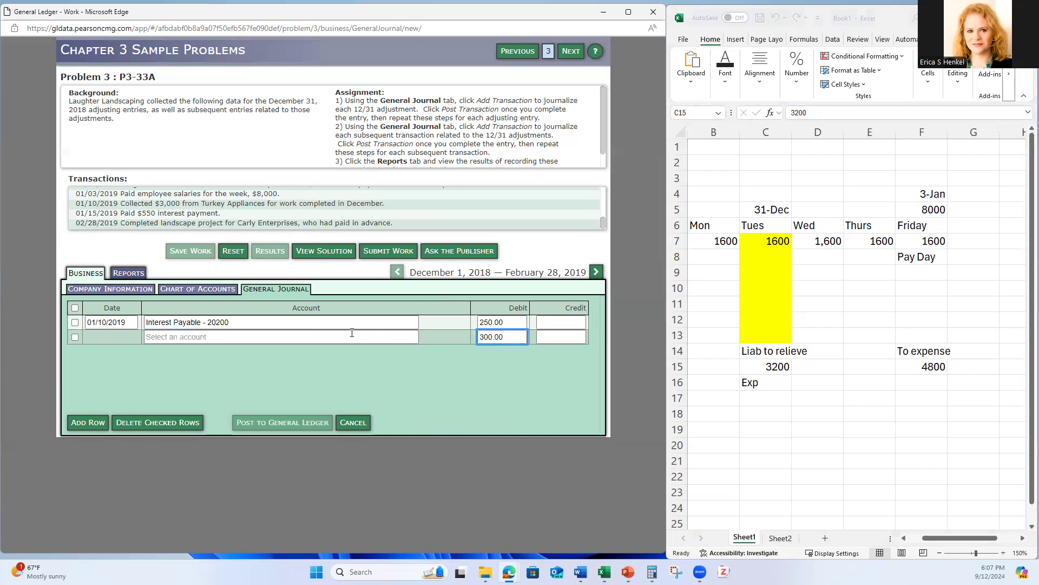
click(317, 337)
scroll(287, 370, down, 1)
scroll(285, 370, down, 3)
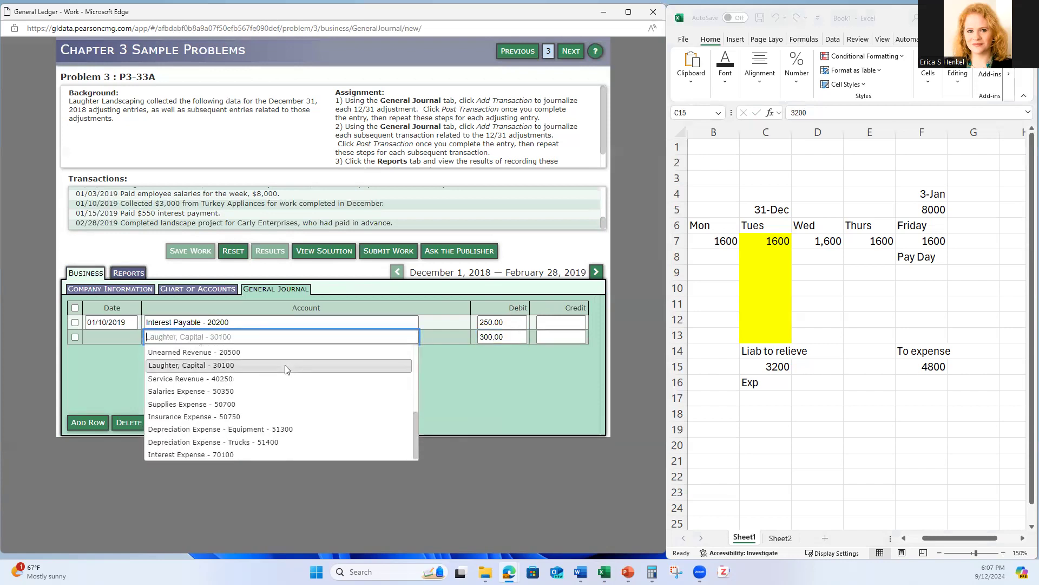
click(236, 454)
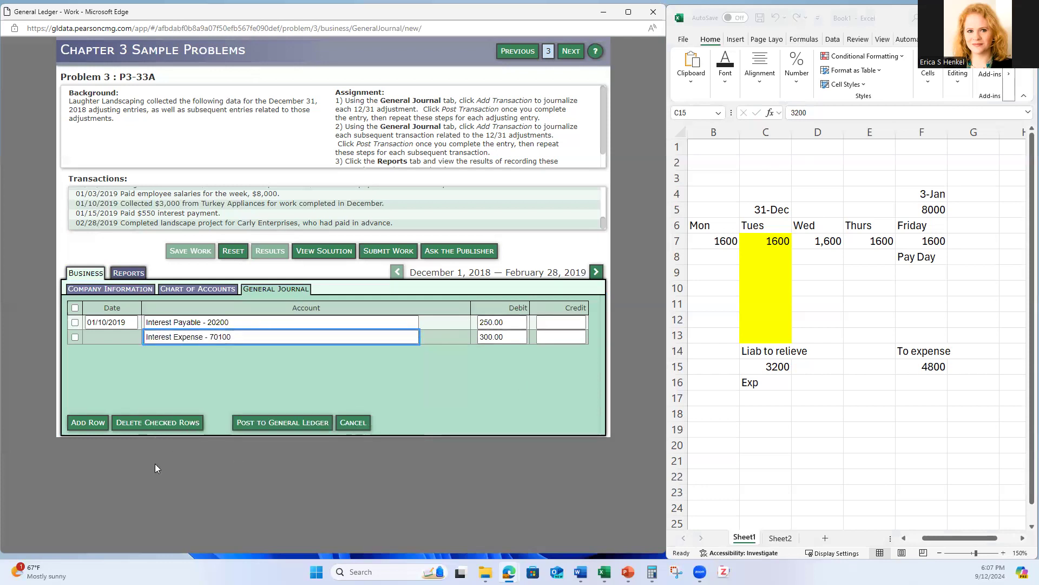
Step: Add a third line to the interest payment entry crediting Cash - 10100 for 550.00
click(88, 423)
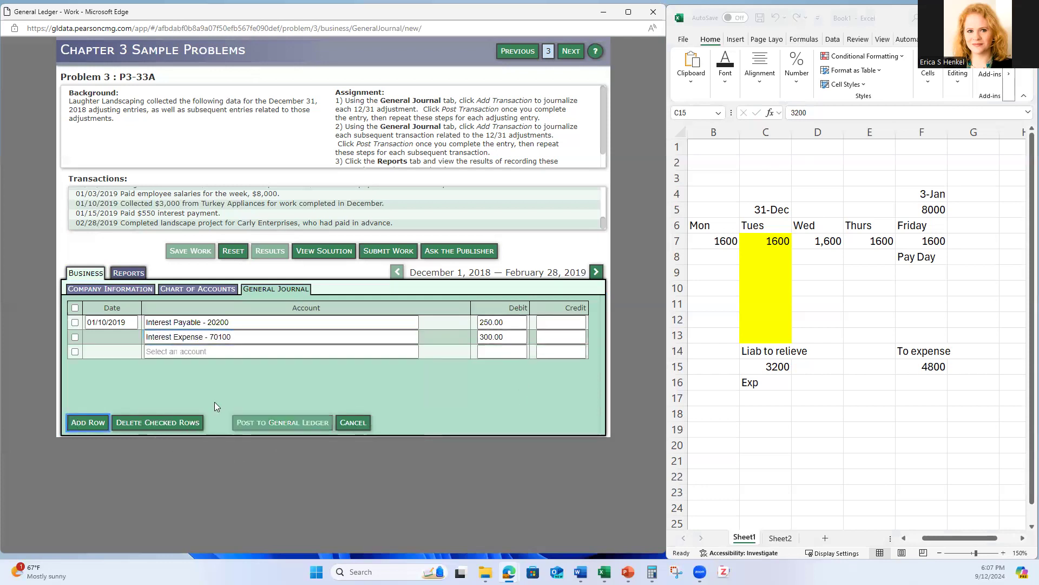
click(212, 353)
click(172, 368)
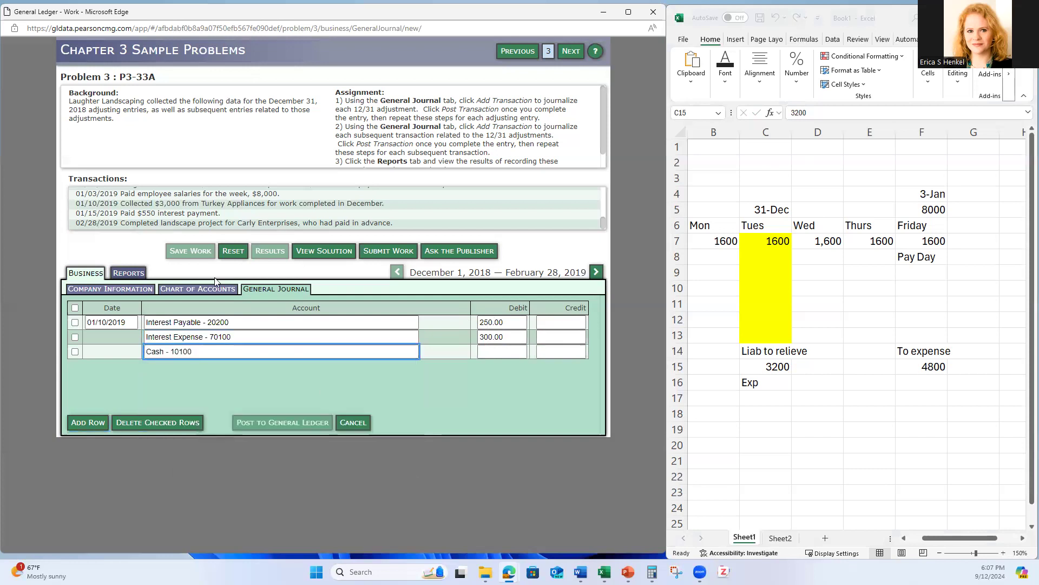
click(573, 351)
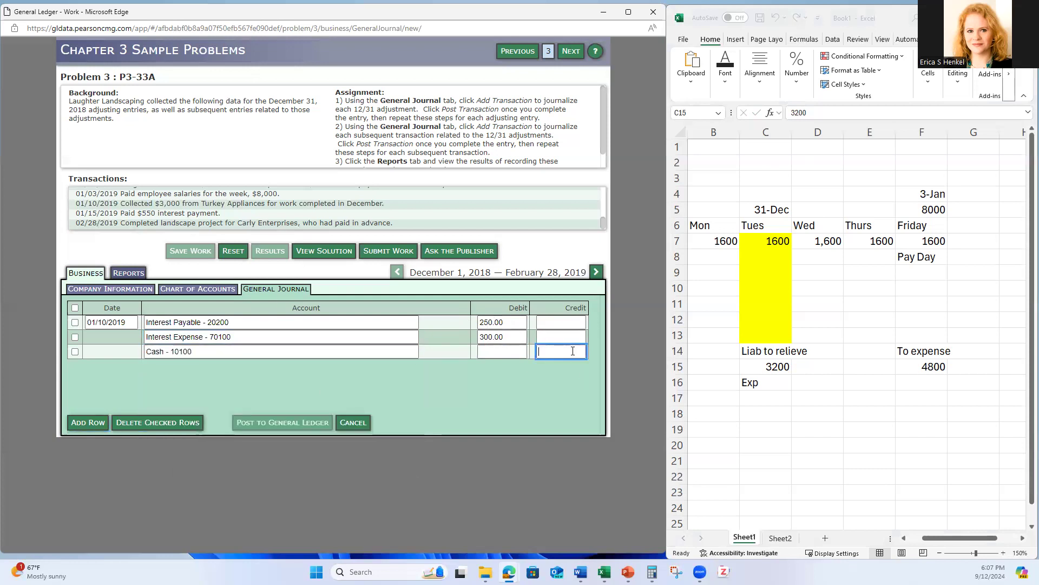
text(550.0)
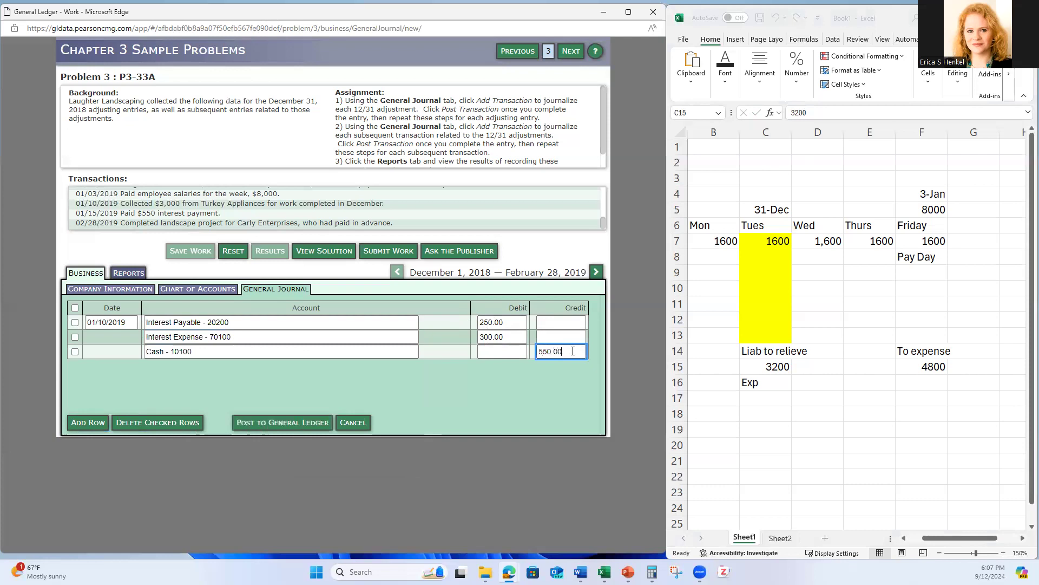
click(542, 382)
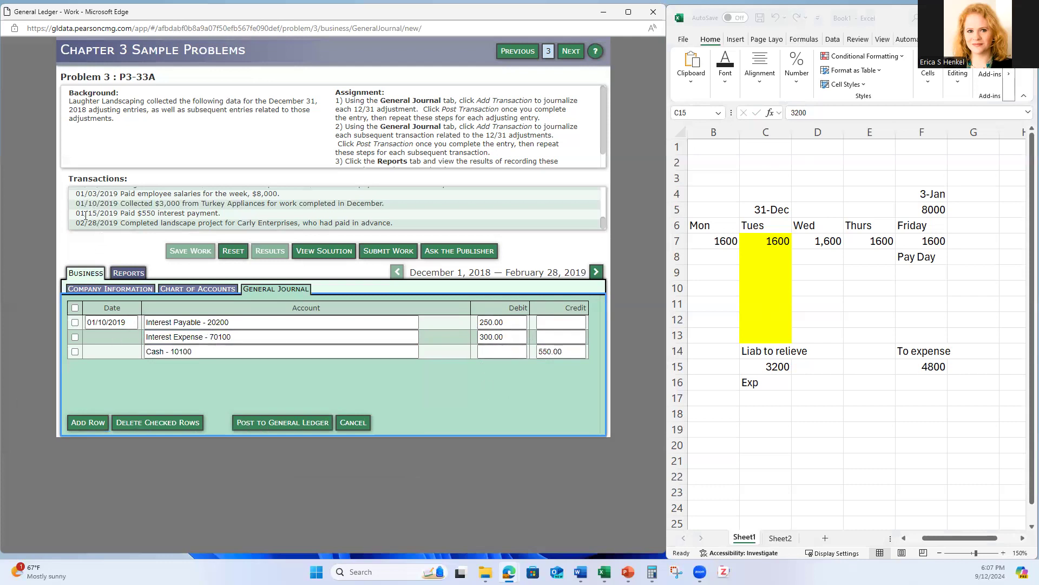
Step: Change the interest payment entry's date to 01/15/2019 and post it to the general ledger
click(128, 322)
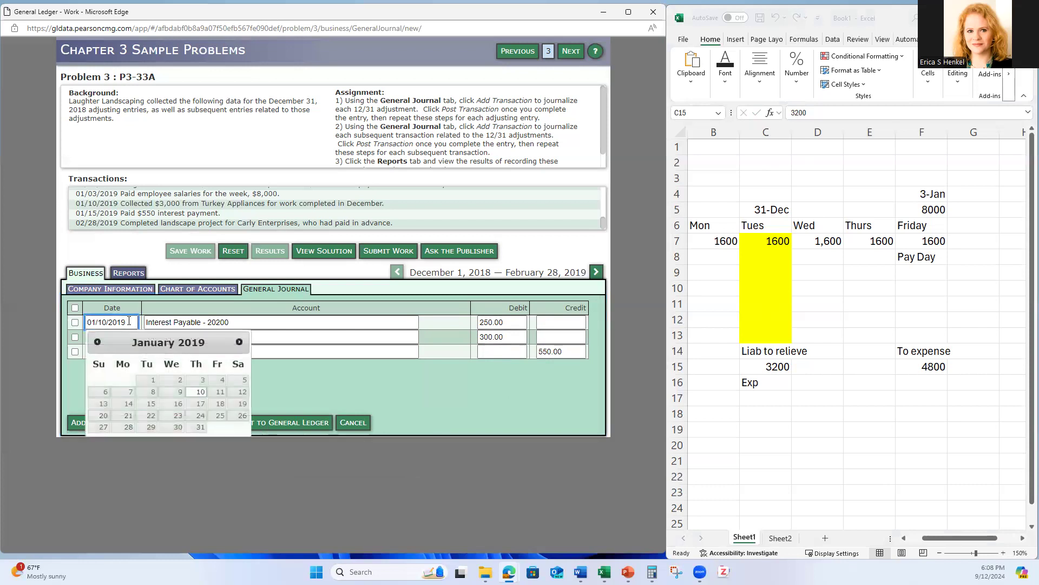
click(151, 403)
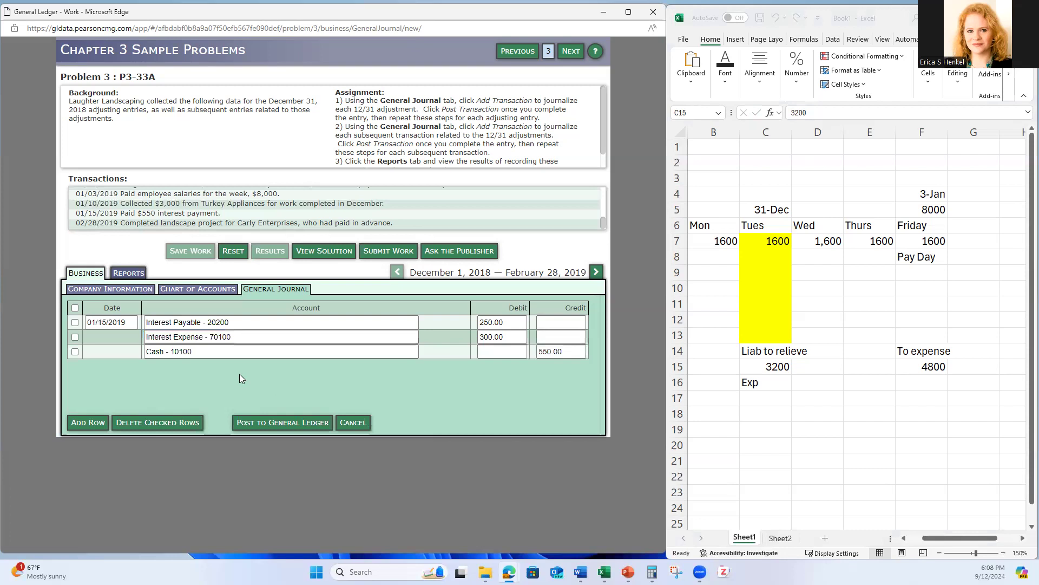
click(251, 423)
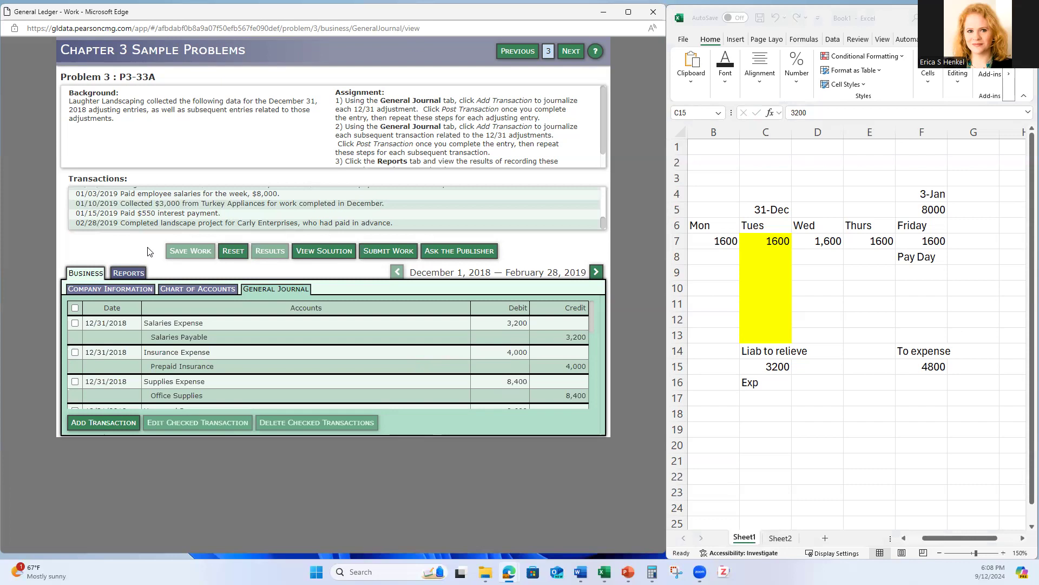
Step: Review the Unearned Revenue account in the general ledger report and the December Carly Enterprises prepayment in the transaction descriptions
click(103, 423)
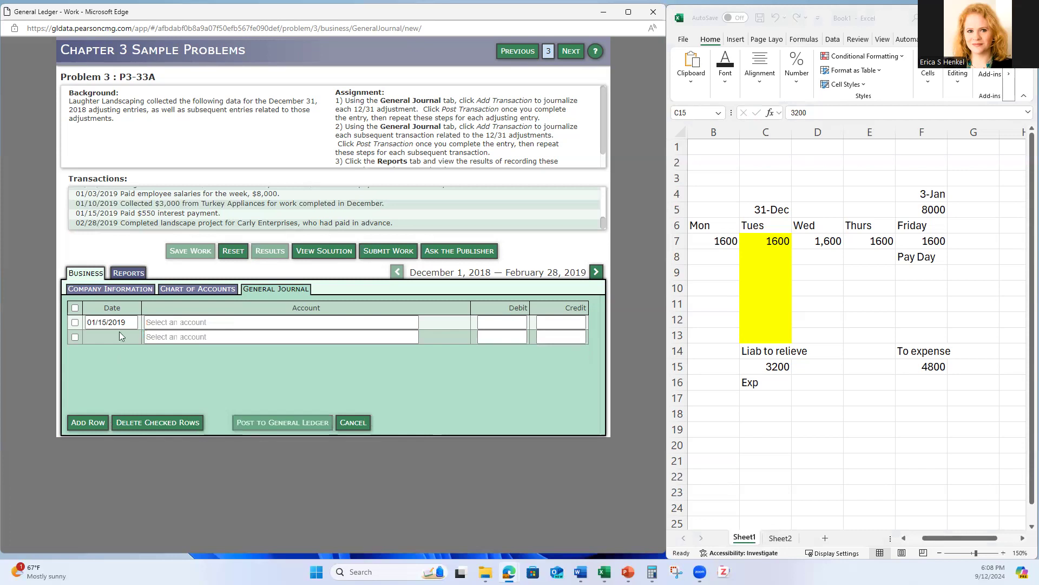
click(124, 274)
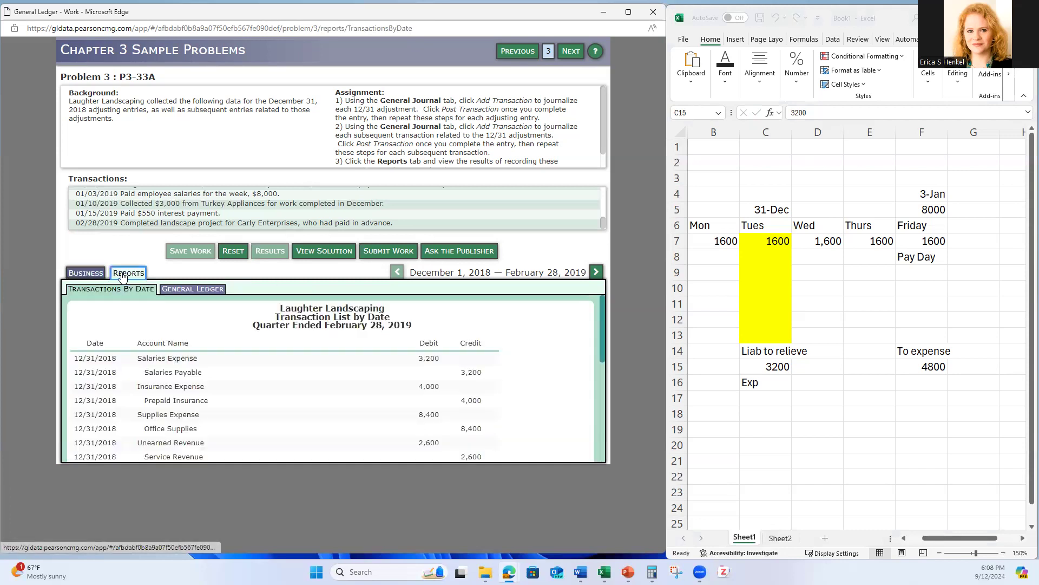
click(192, 290)
scroll(191, 328, down, 3)
scroll(190, 327, down, 5)
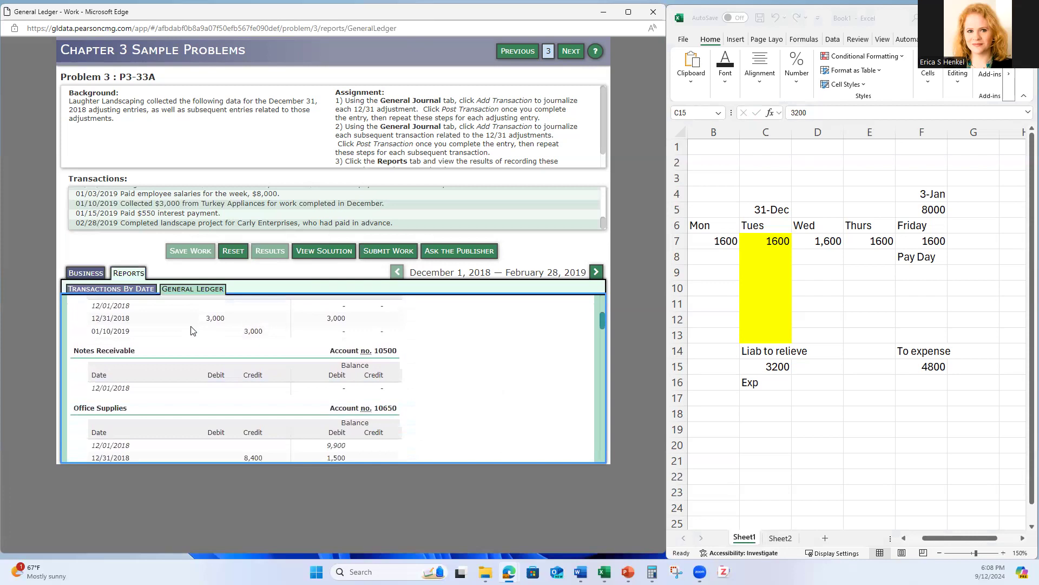
scroll(190, 330, down, 6)
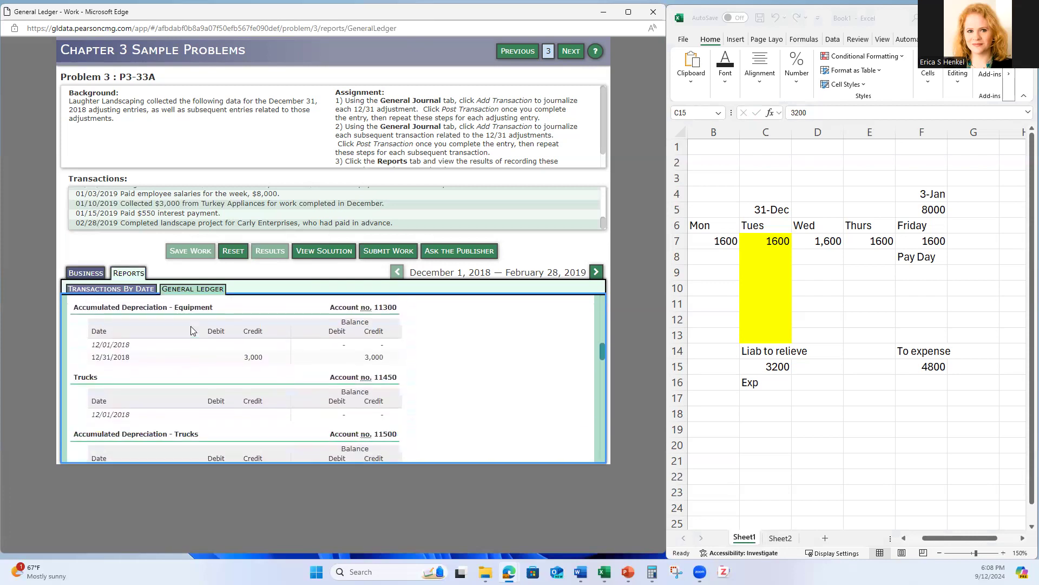
scroll(191, 330, down, 5)
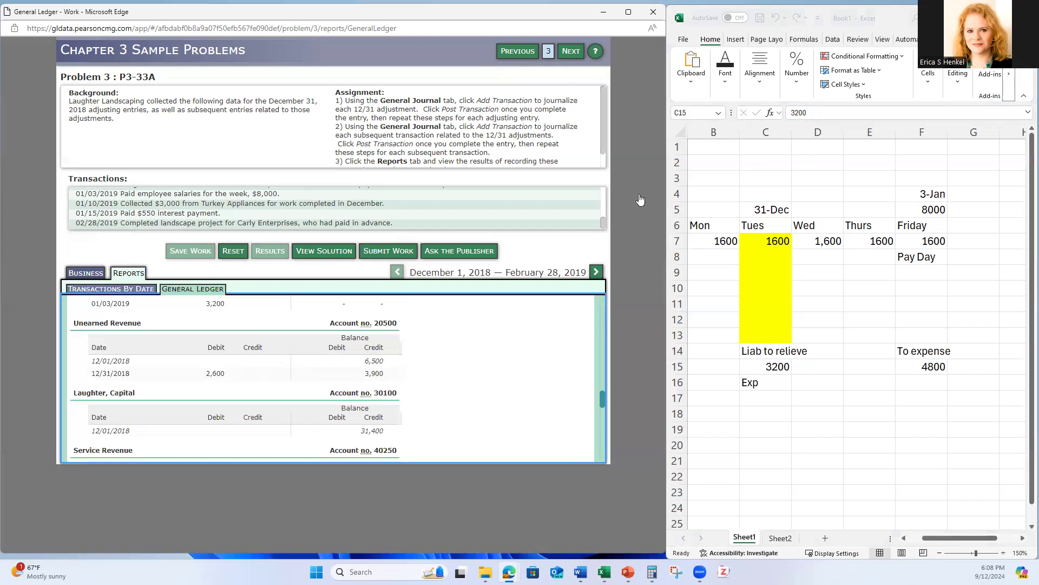
drag(602, 224, 607, 191)
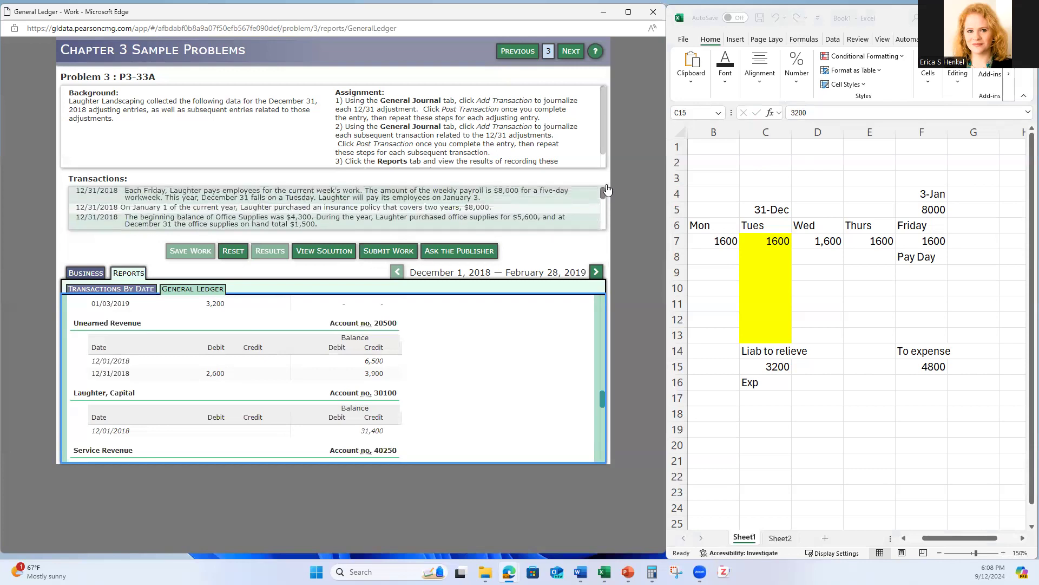
drag(606, 195, 605, 204)
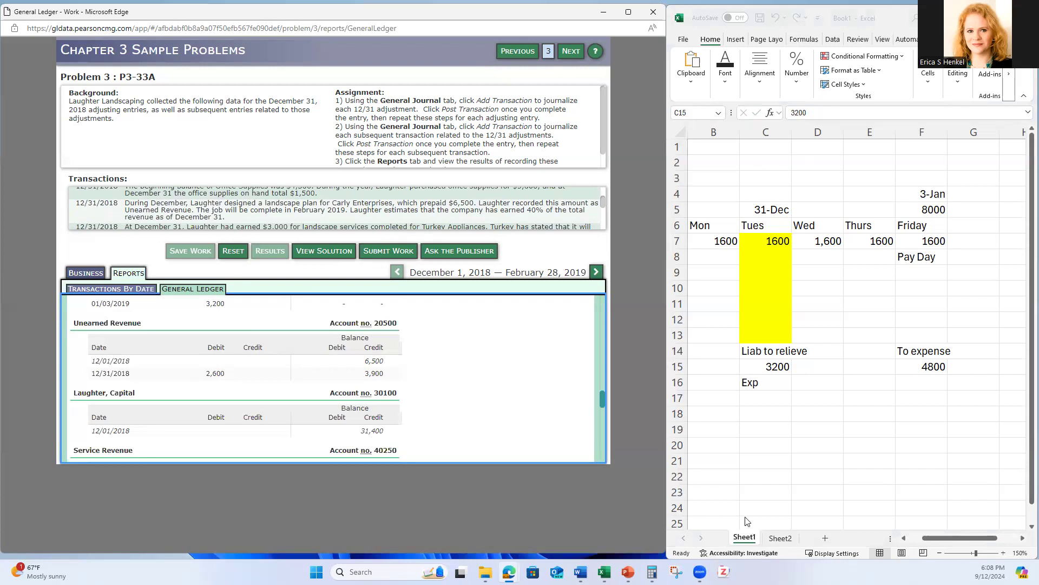
Step: Switch to Excel and calculate the remaining unearned revenue in cell D8 of Sheet2 with =6500-2600
click(780, 537)
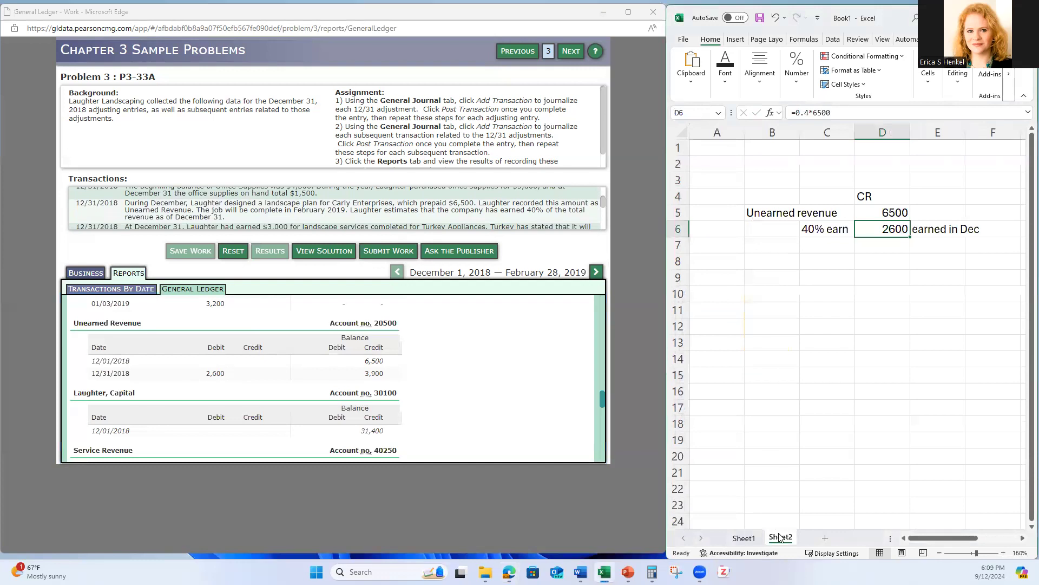
click(877, 260)
text(=6500-2600)
key(Return)
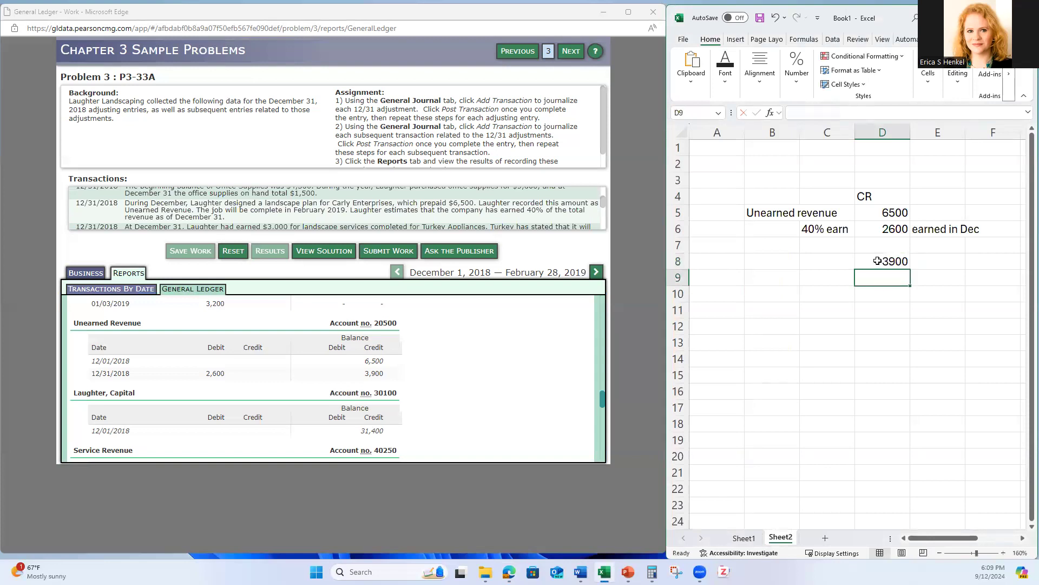
Step: Return to the general ledger site and start a new general journal transaction dated 02/28/2019
click(87, 274)
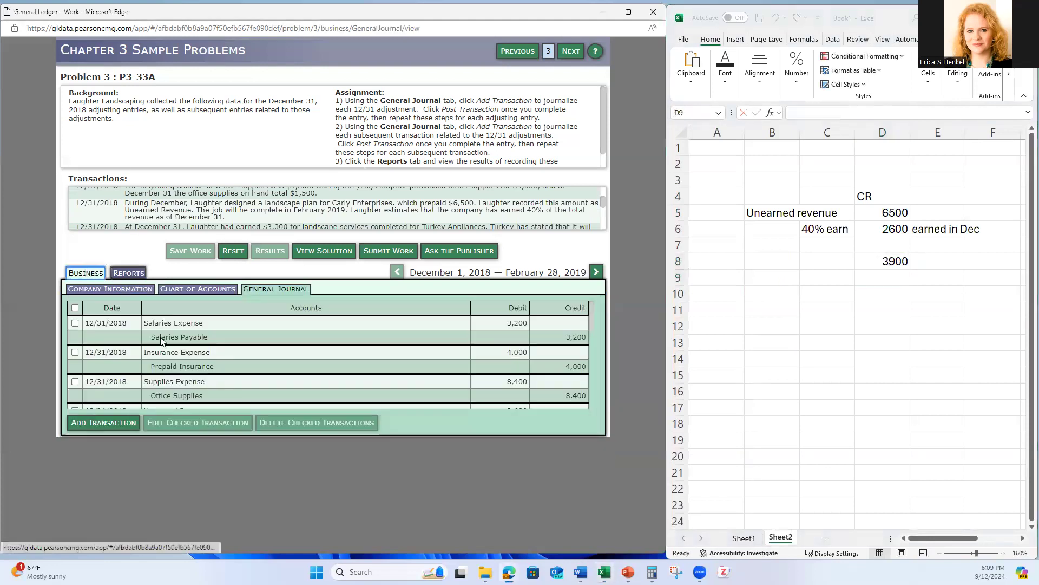
click(101, 423)
click(182, 371)
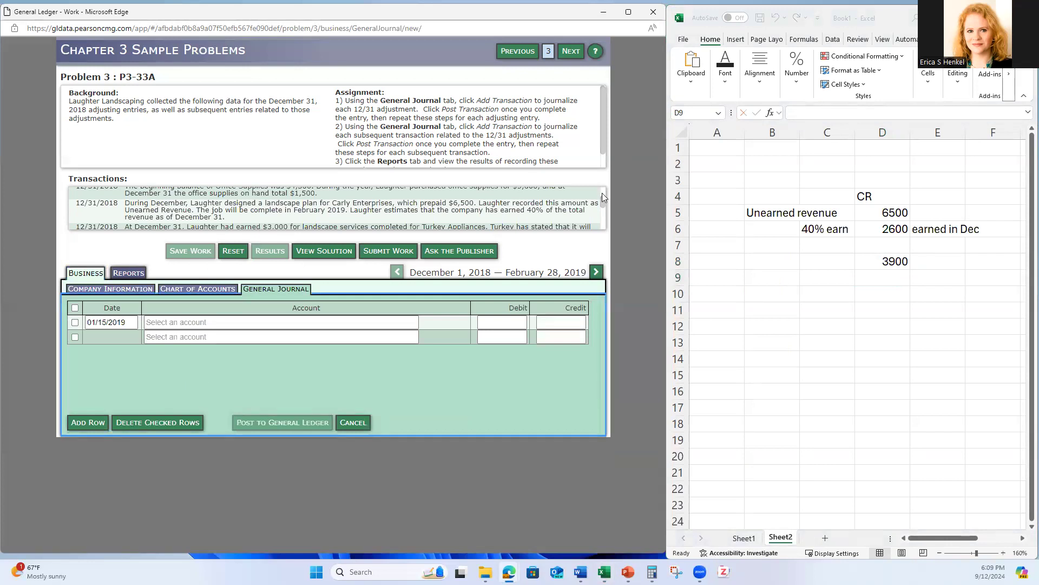
drag(602, 203, 603, 224)
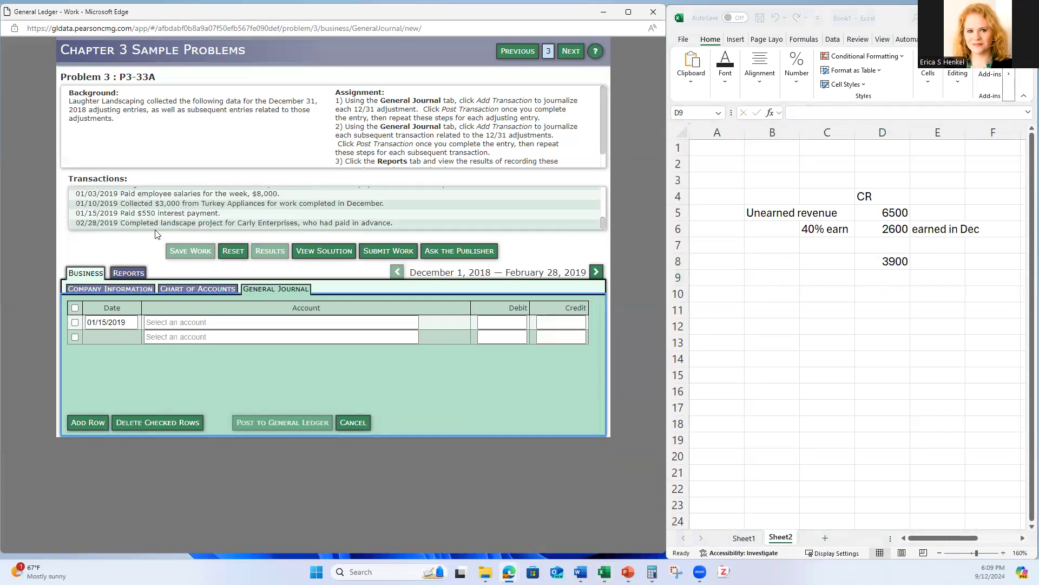
click(132, 322)
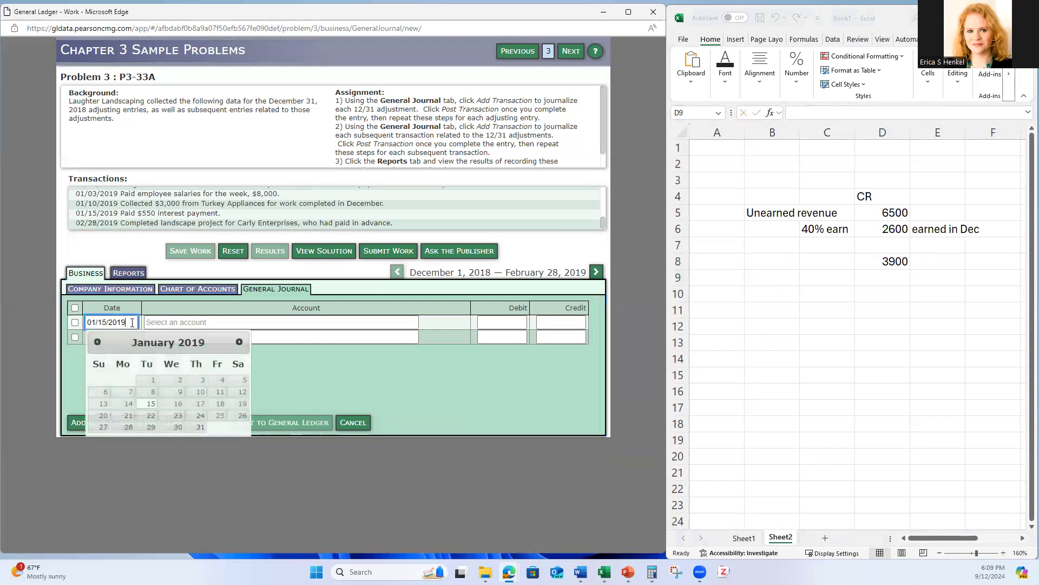
click(239, 342)
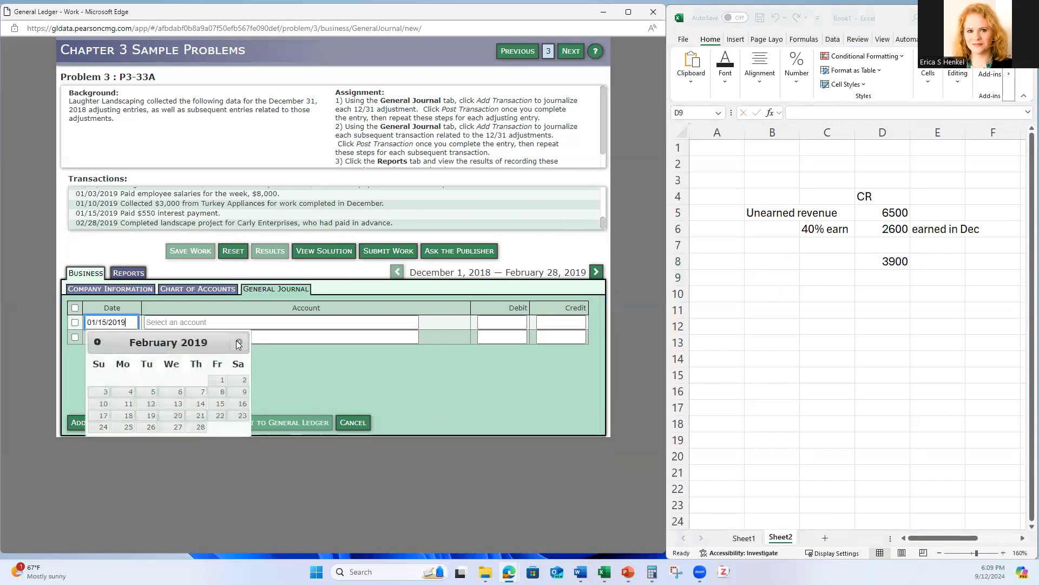
click(201, 427)
Step: Fill the first line of the February 28 entry with a 3900.00 debit to Unearned Revenue - 20500
click(211, 323)
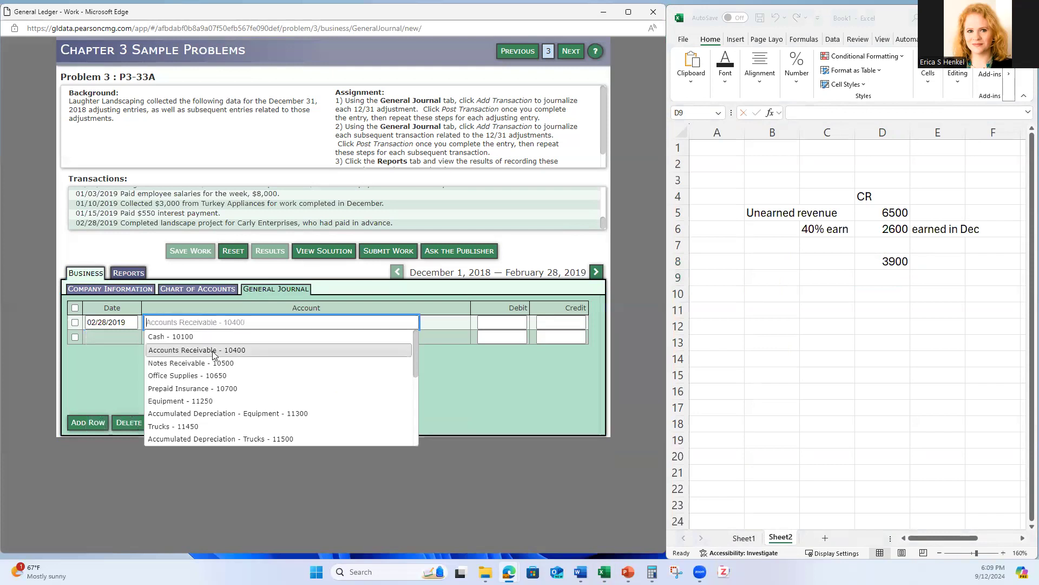
scroll(214, 355, down, 3)
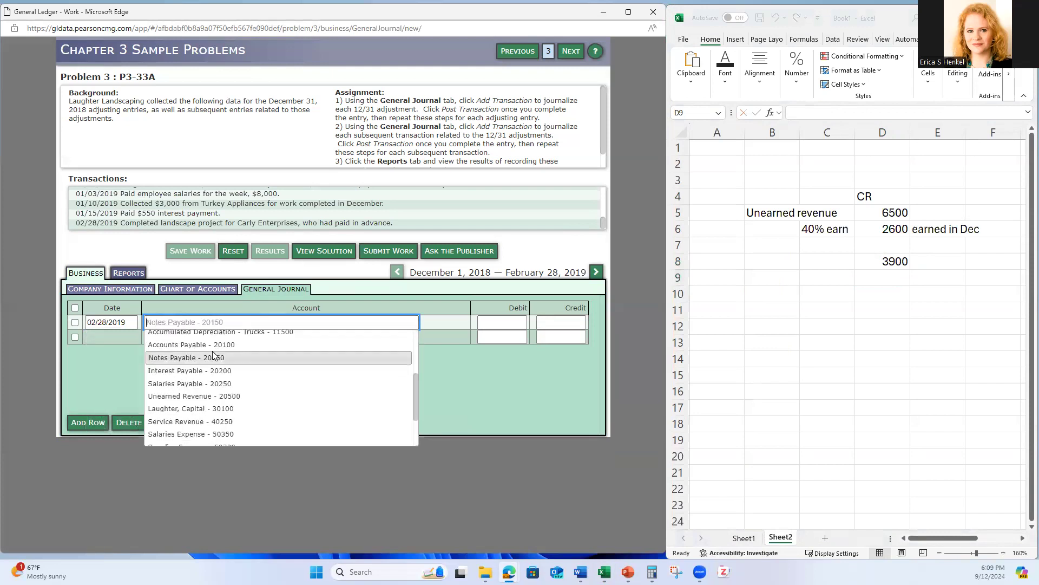
click(217, 394)
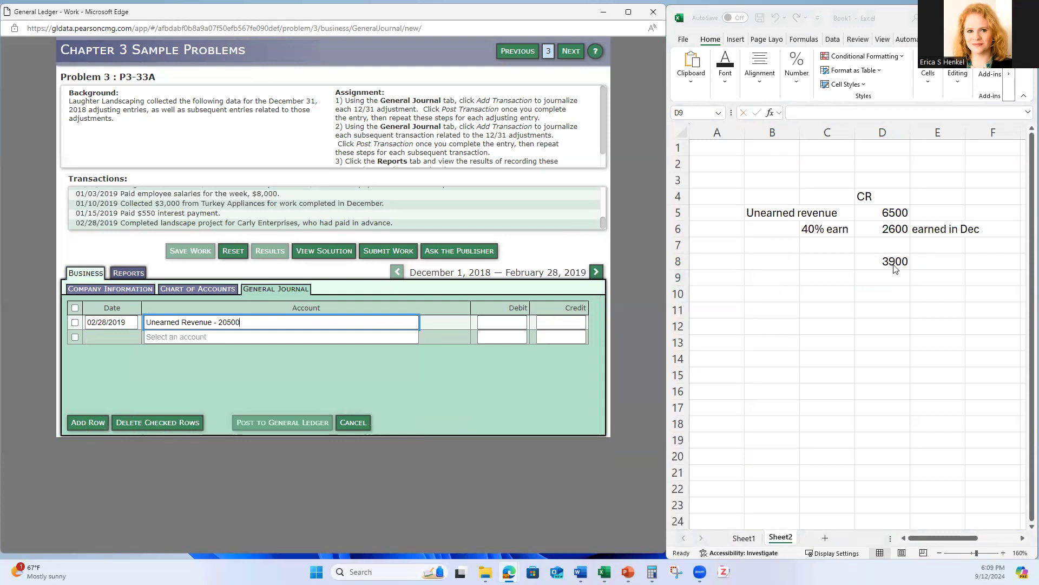
click(501, 321)
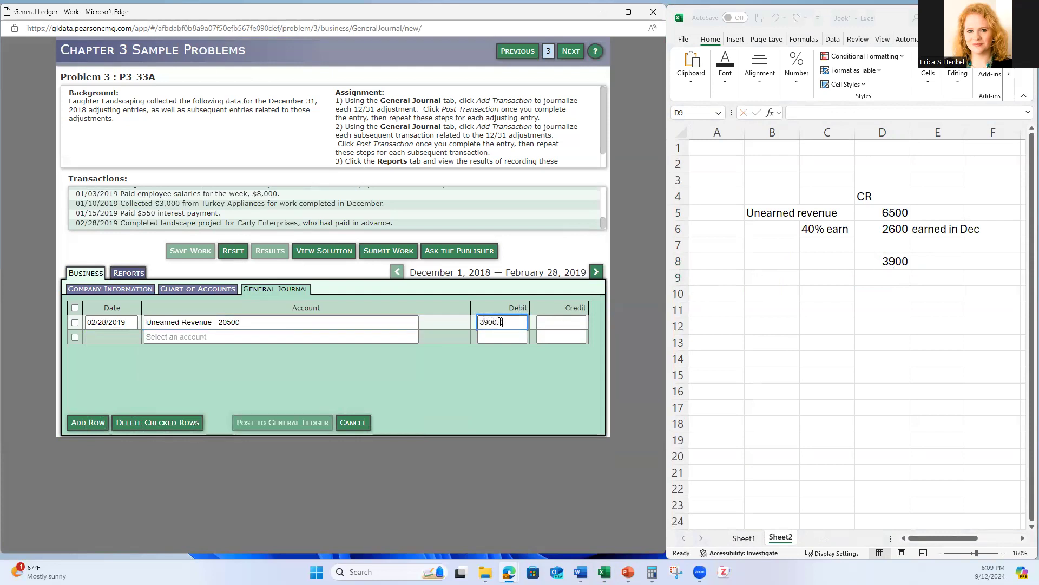
text(3900.00)
Step: Credit Service Revenue - 40250 for 3900.00 on the entry's second line and post it to the general ledger
click(277, 338)
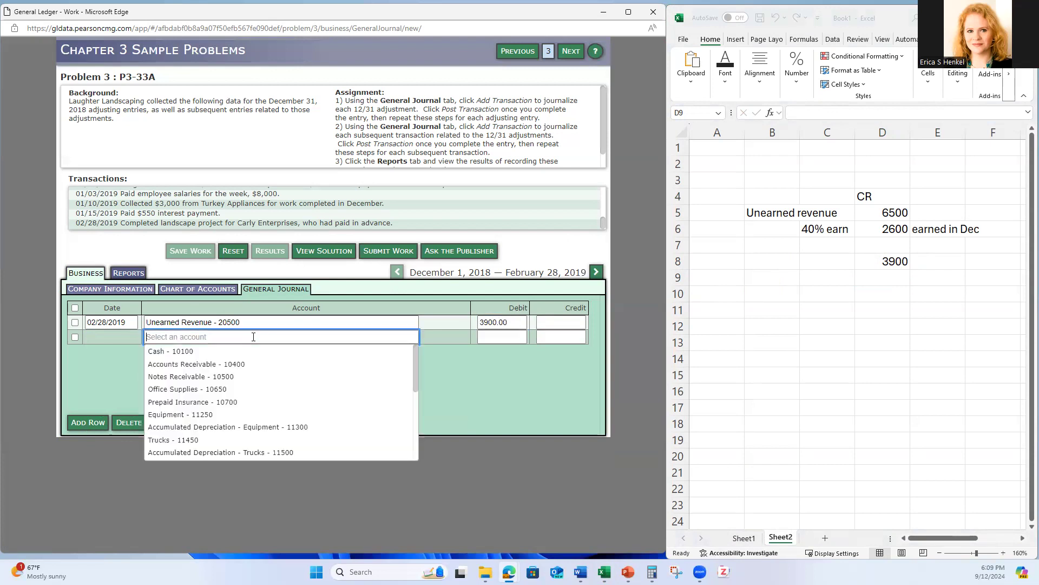
scroll(257, 385, down, 2)
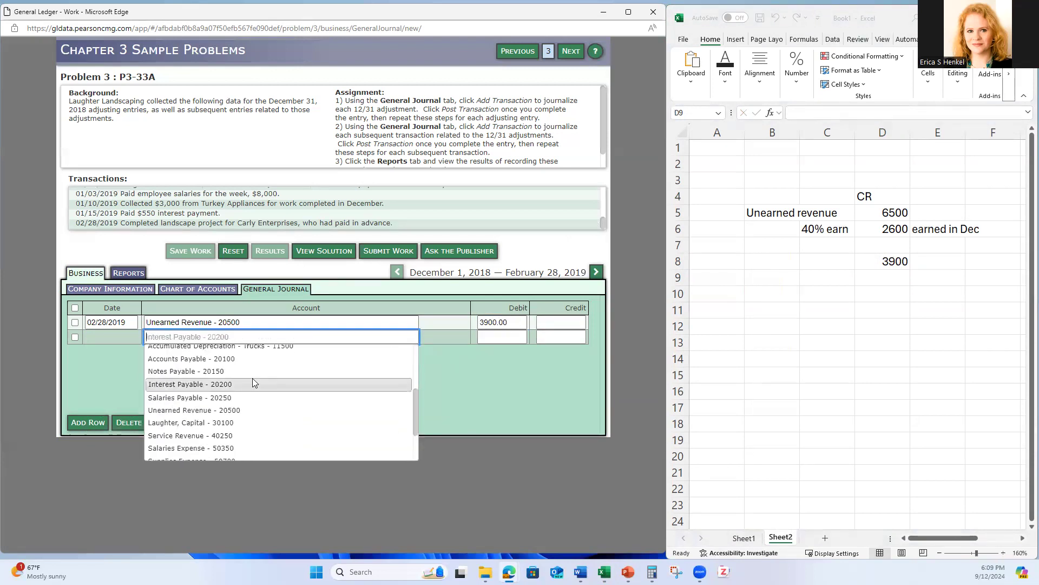
click(217, 435)
click(571, 339)
text(3900.00)
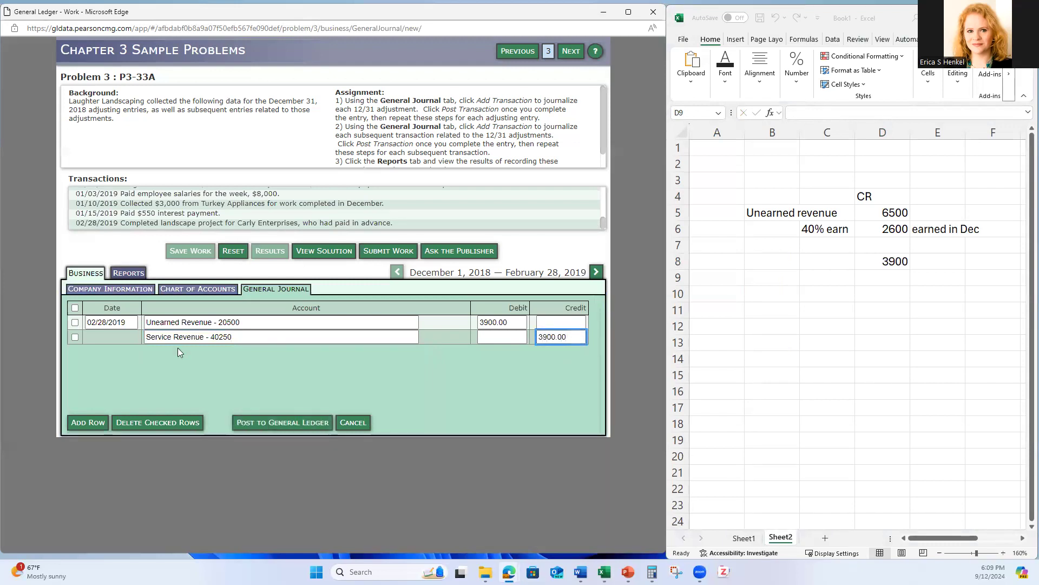
click(166, 385)
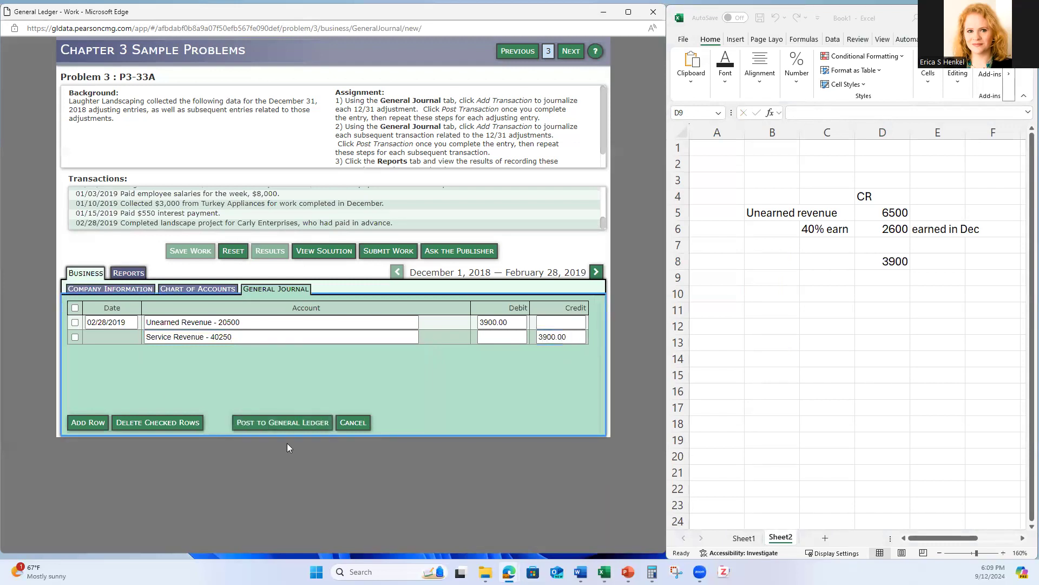
click(266, 427)
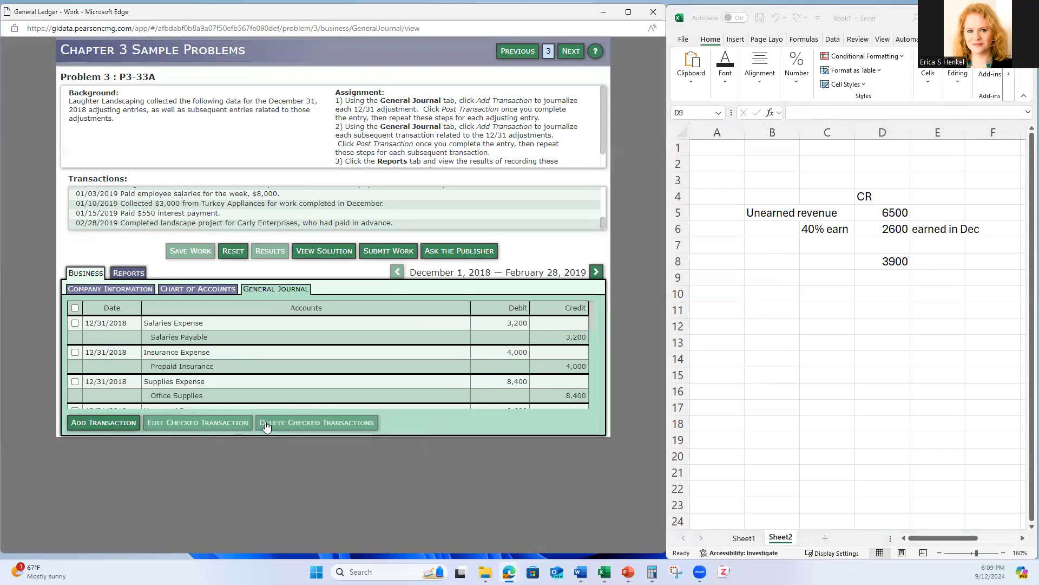
Step: Check the last posted journal entries, submit the P3-33A work for grading, and dismiss the results
drag(592, 321, 594, 412)
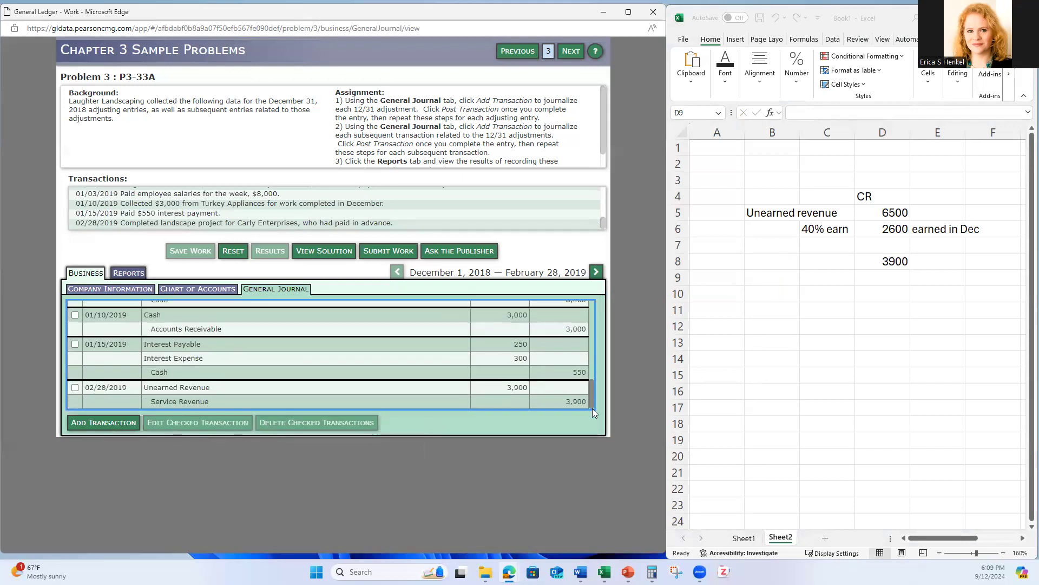
click(723, 19)
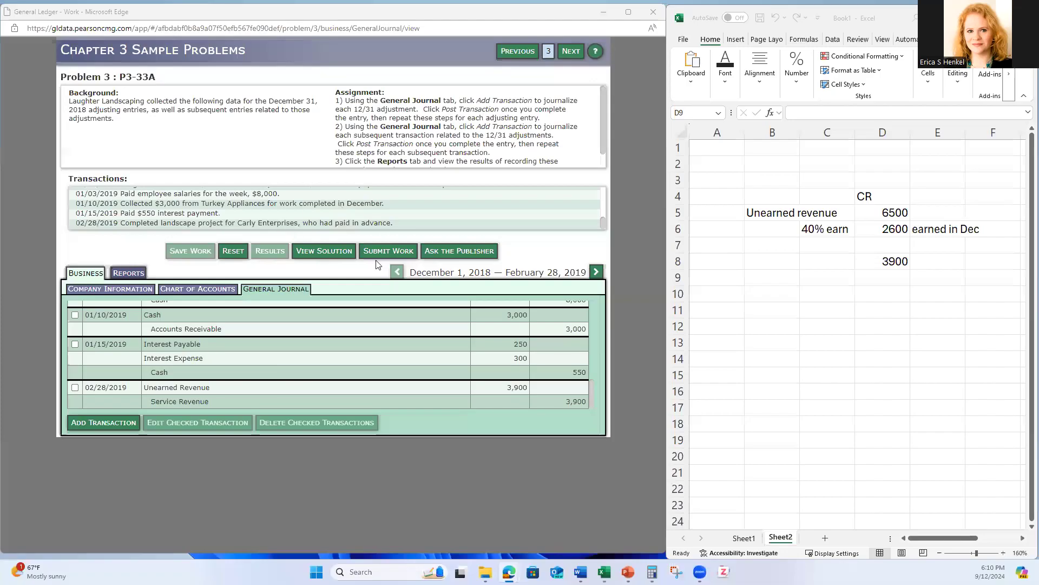
click(376, 252)
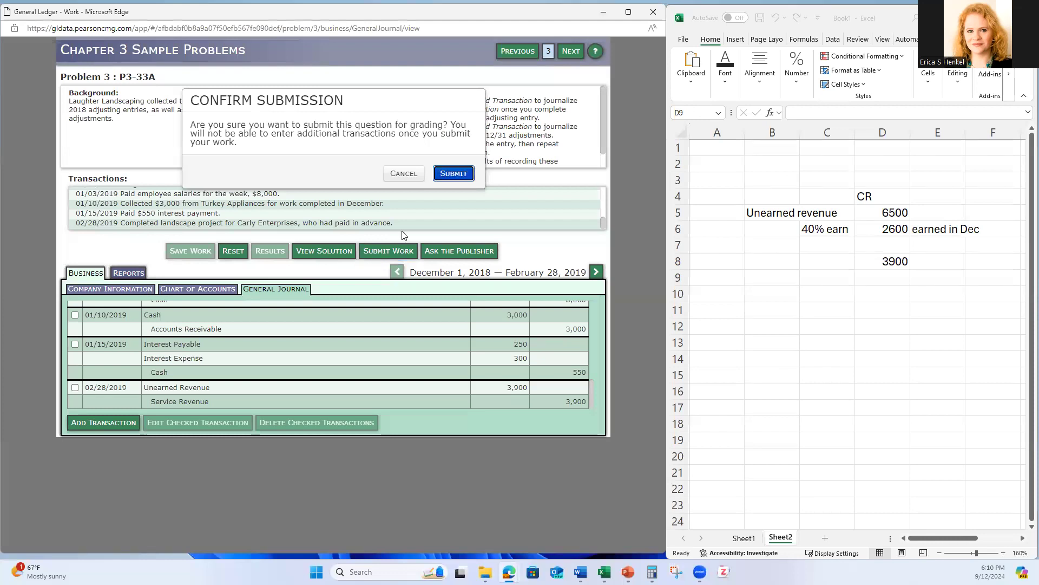
click(454, 173)
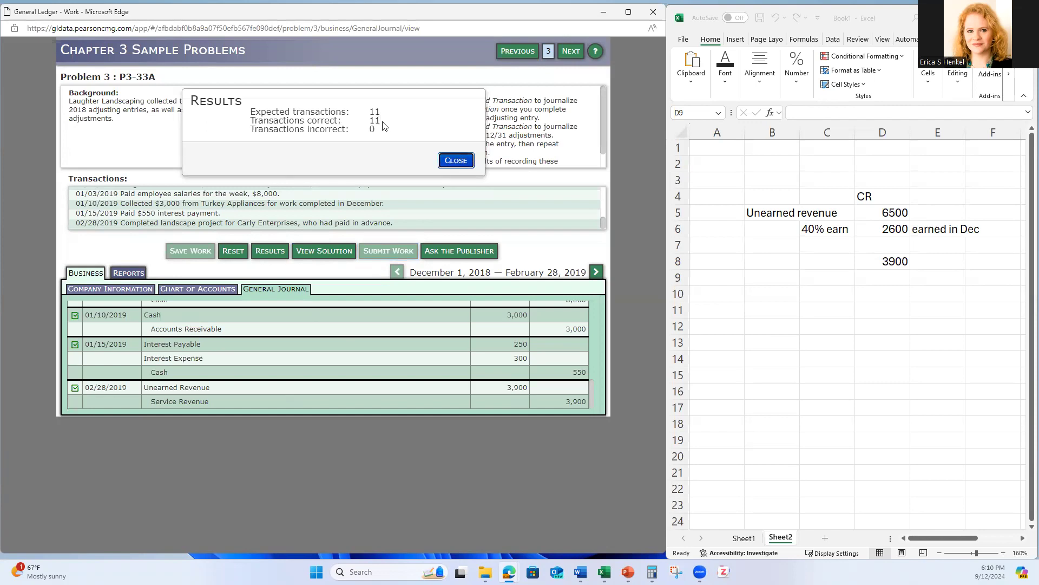
click(454, 161)
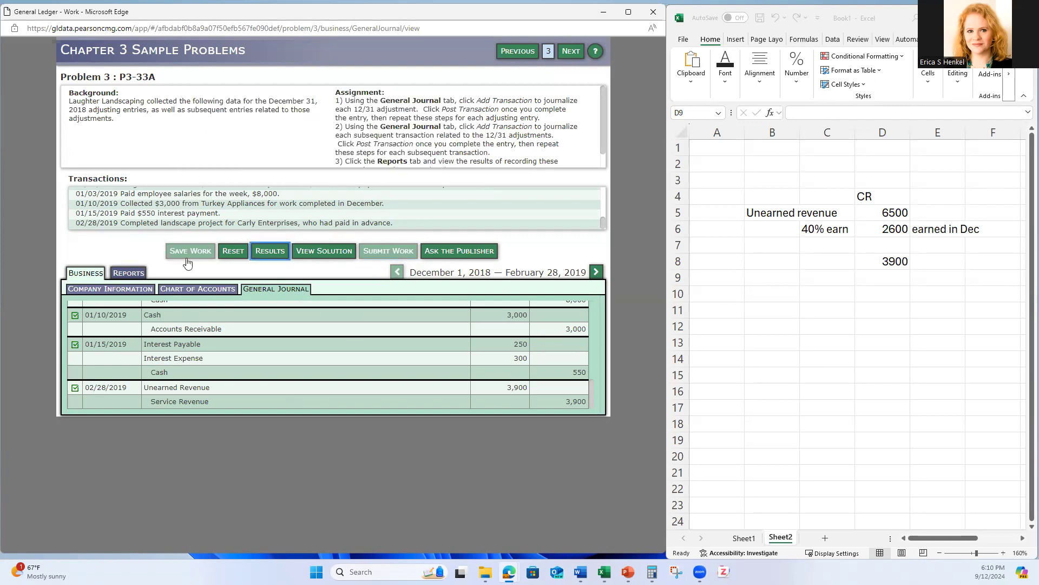
Step: Review the account balances in Laughter Landscaping's general ledger report for the quarter ended February 28, 2019
click(129, 275)
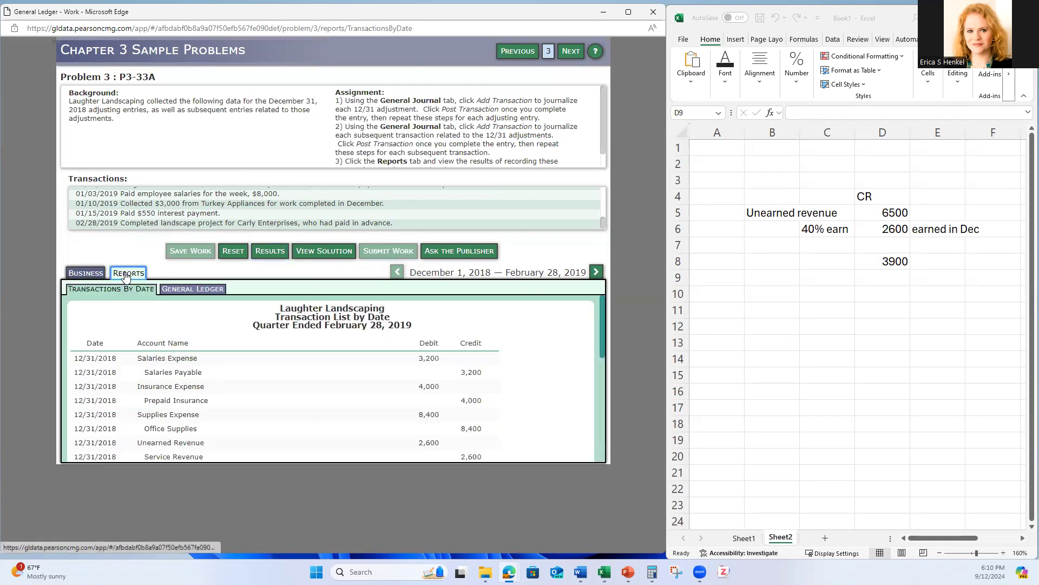
click(201, 290)
scroll(317, 373, down, 2)
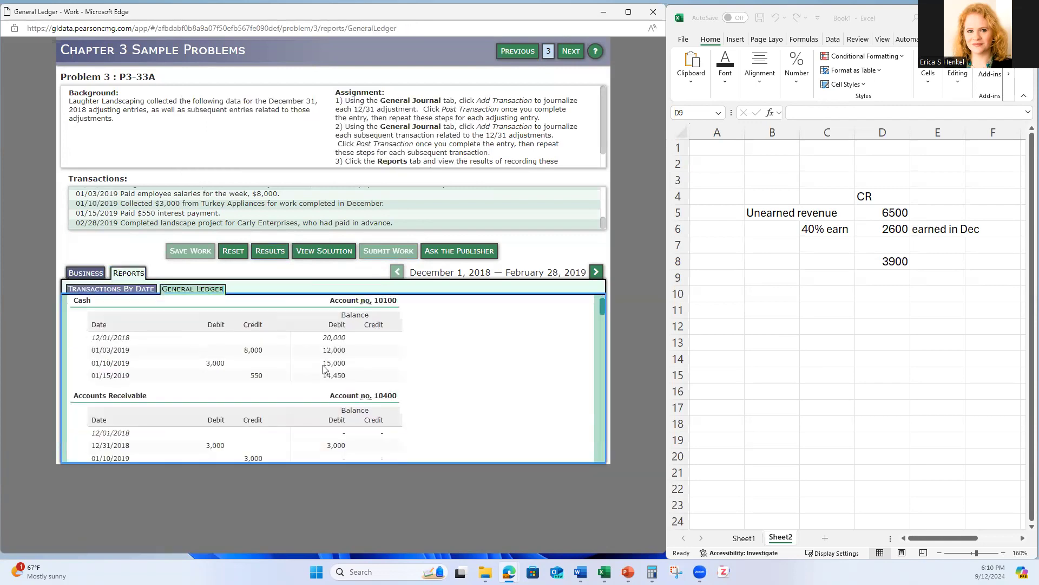
scroll(324, 370, down, 6)
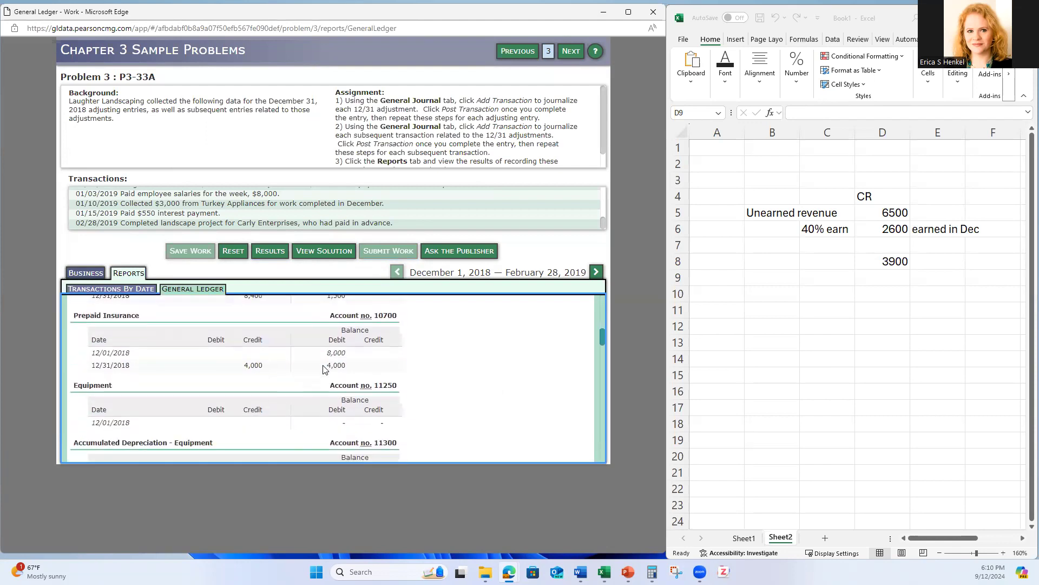
scroll(323, 369, down, 2)
scroll(323, 371, up, 10)
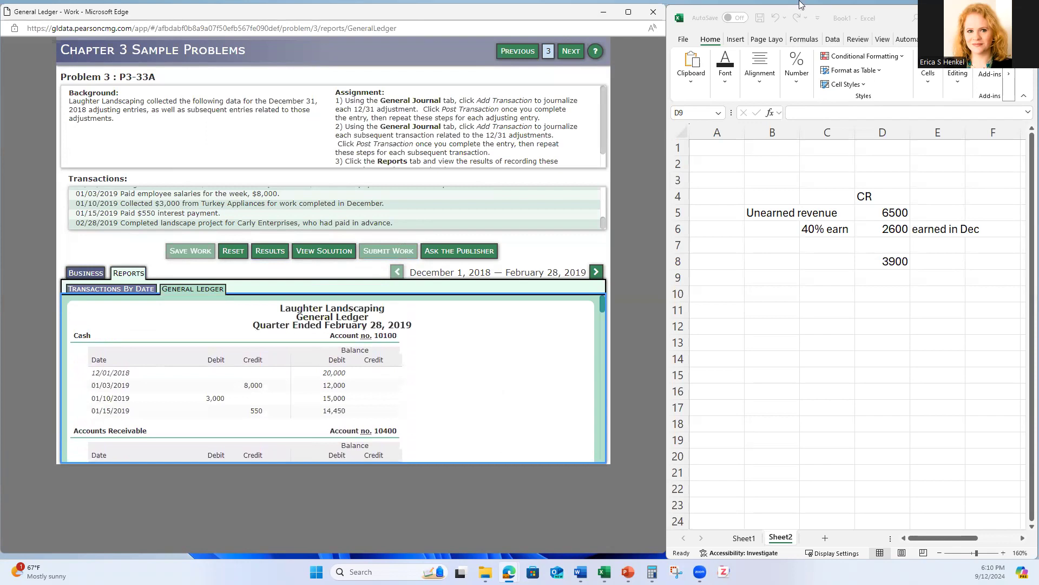
click(722, 19)
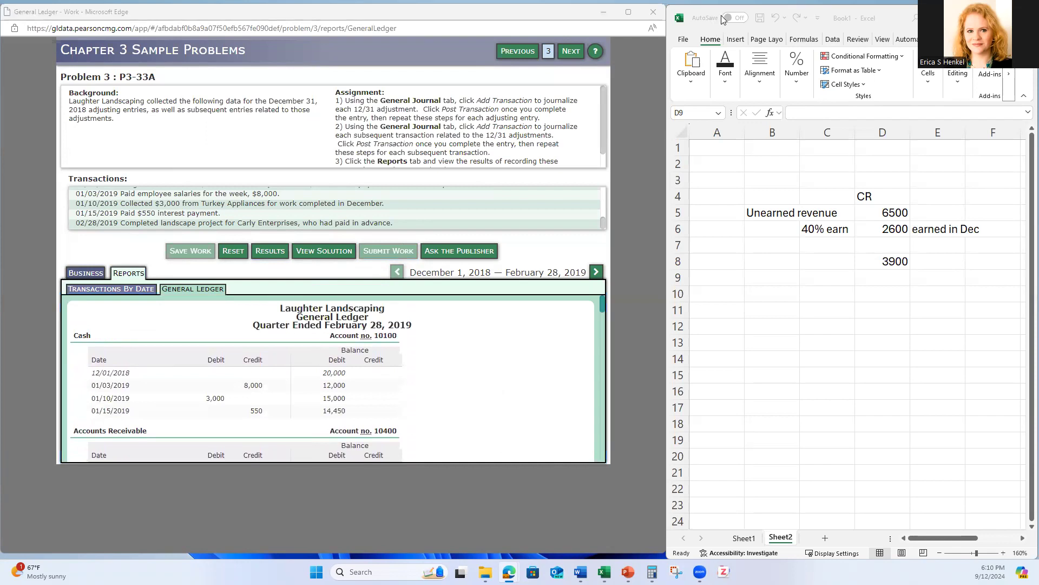